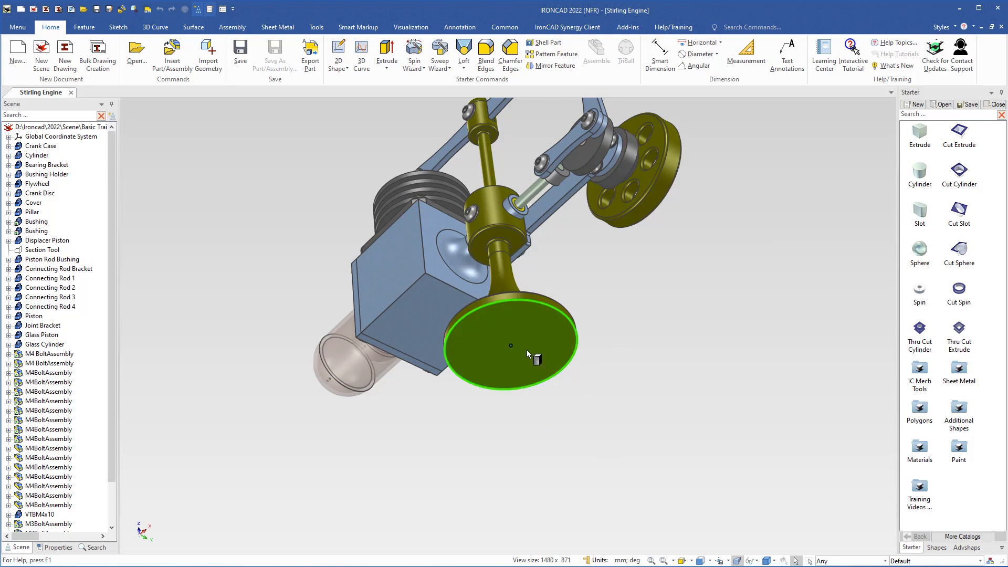
Drop an extruded block as a new part on the centre of the pillar's underside and set its width symmetrically to 150 mm
right_drag(511, 347, 512, 347)
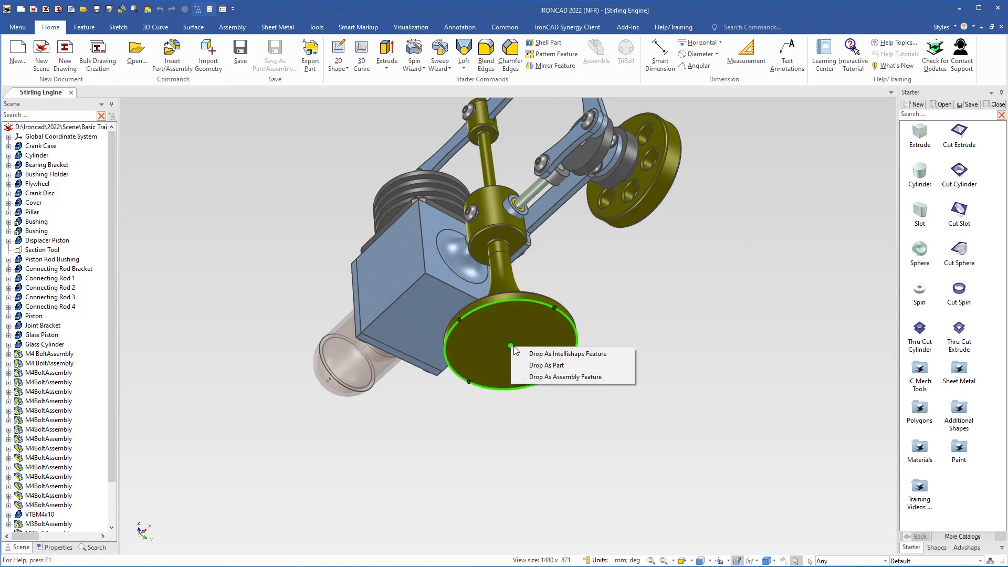
click(546, 366)
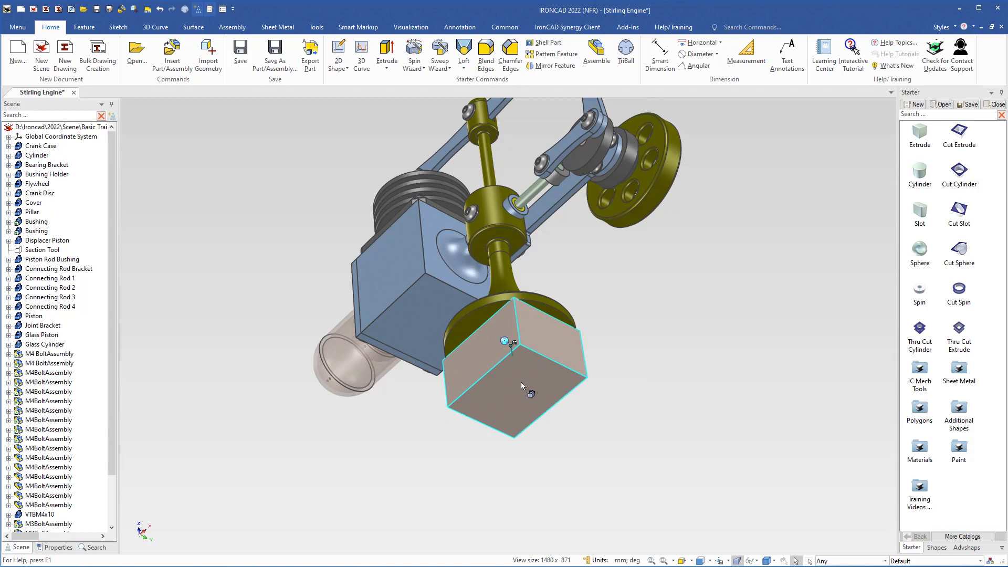
click(522, 386)
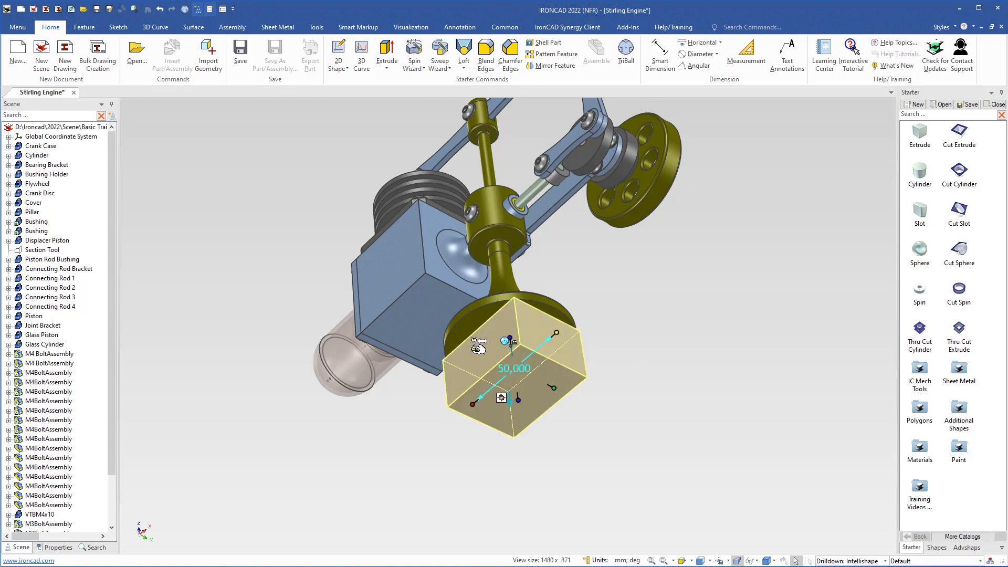
drag(472, 351, 426, 325)
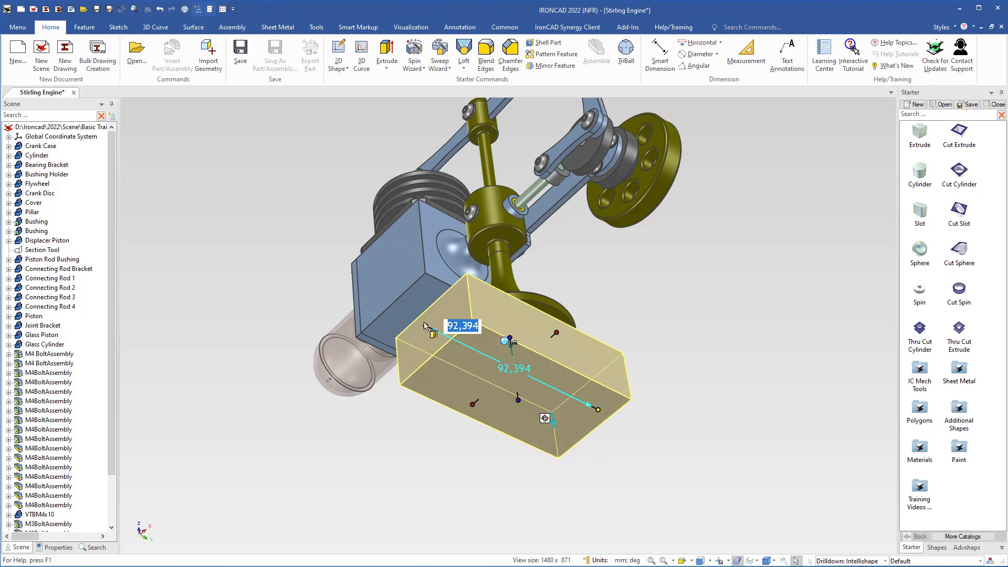
text(150)
key(Return)
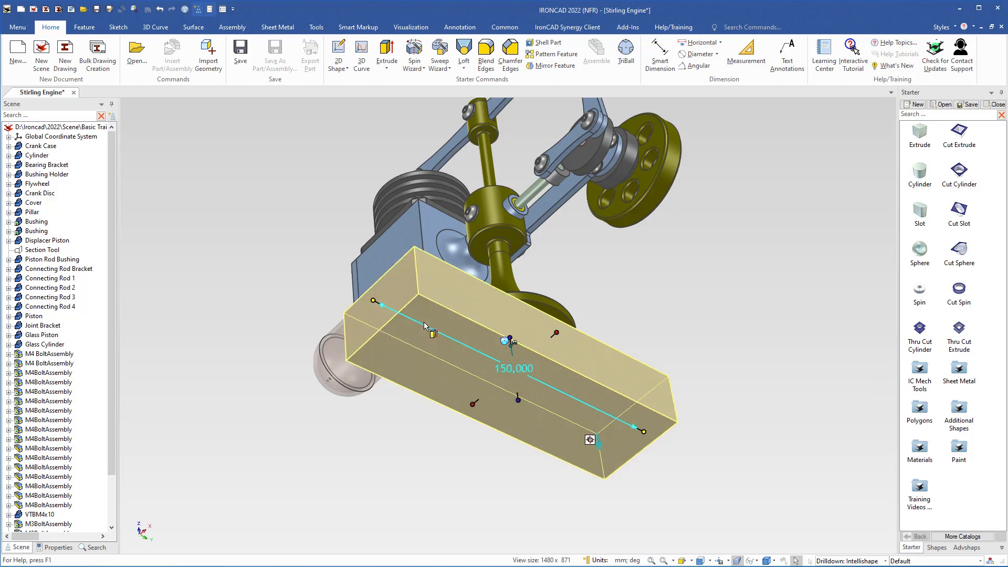
Extend the block's length to 150 mm from one end, and from the opposite end to a total of 290 mm
click(558, 331)
text(150)
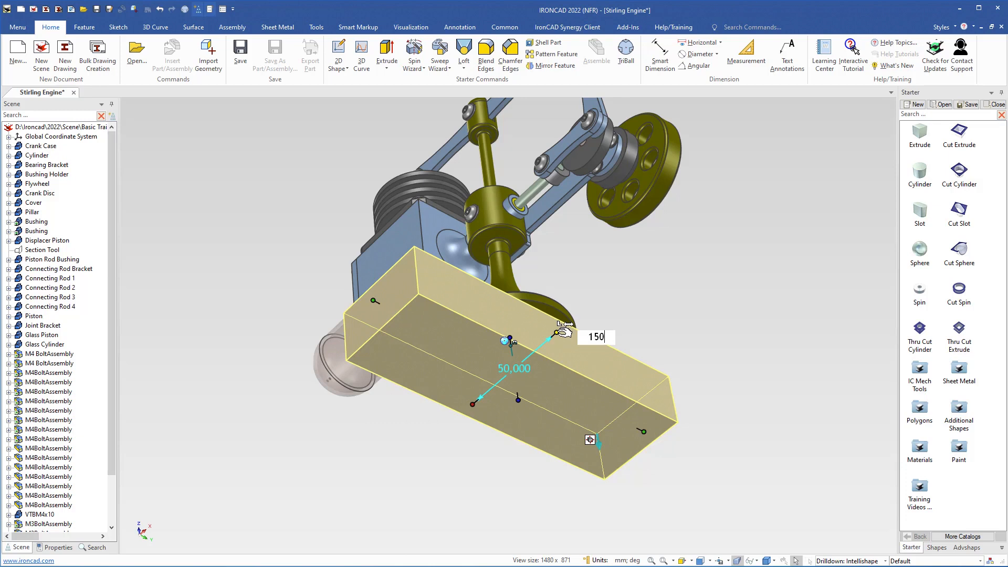
key(Return)
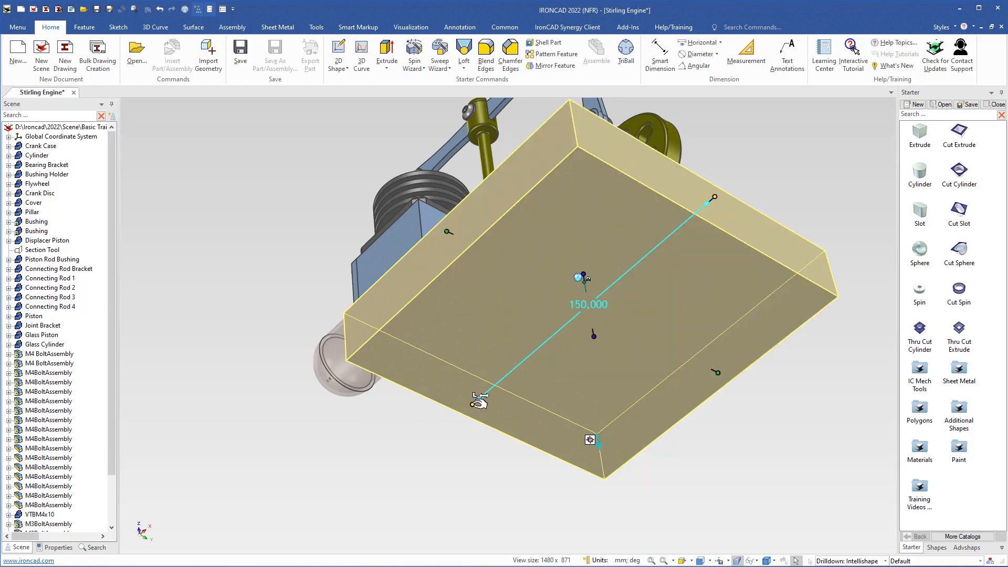
click(475, 404)
text(290)
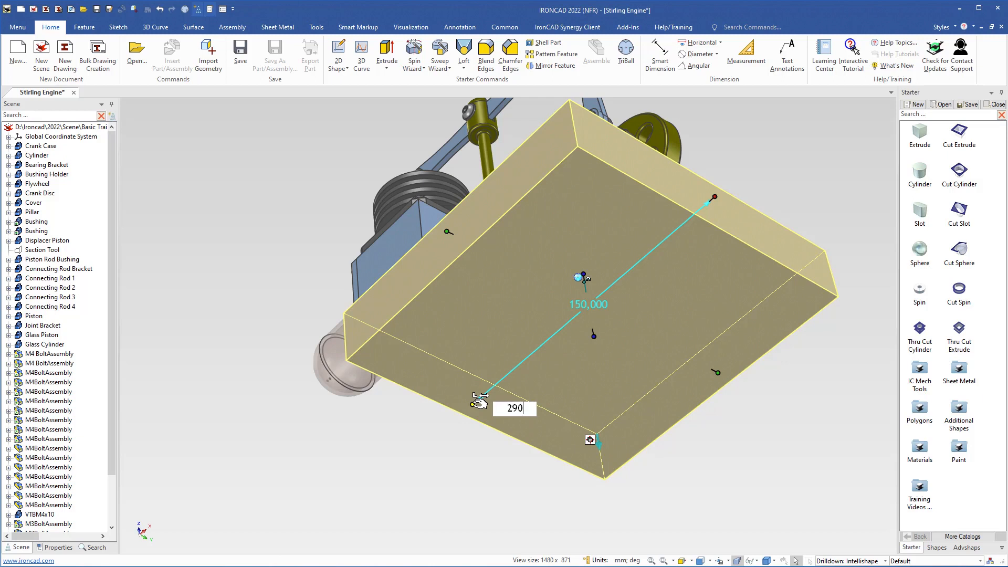
key(Return)
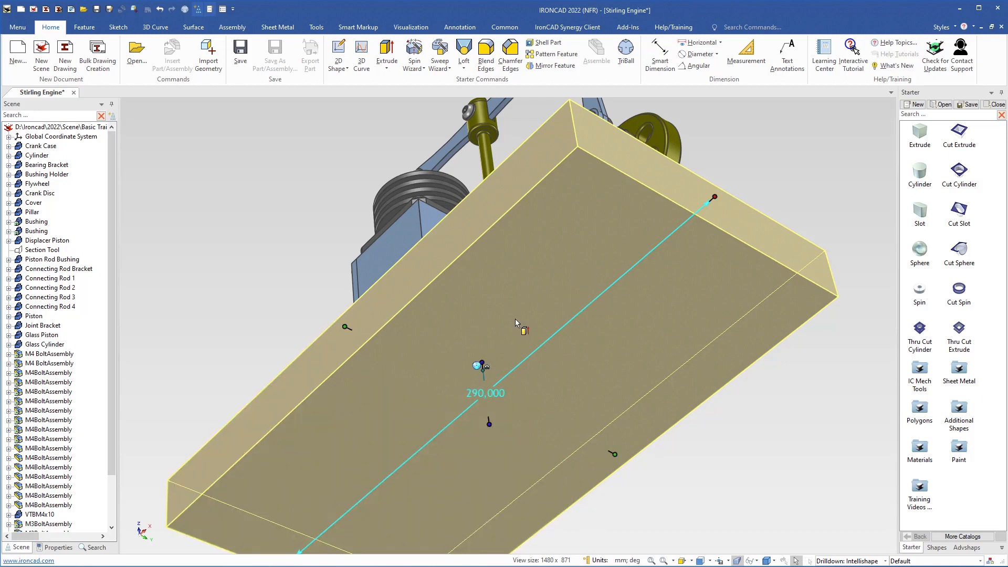
Set the thickness of the base block beneath the pillar to 15 mm
mouse_move(497, 383)
middle_down()
mouse_move(536, 360)
mouse_move(536, 373)
mouse_move(490, 389)
middle_up()
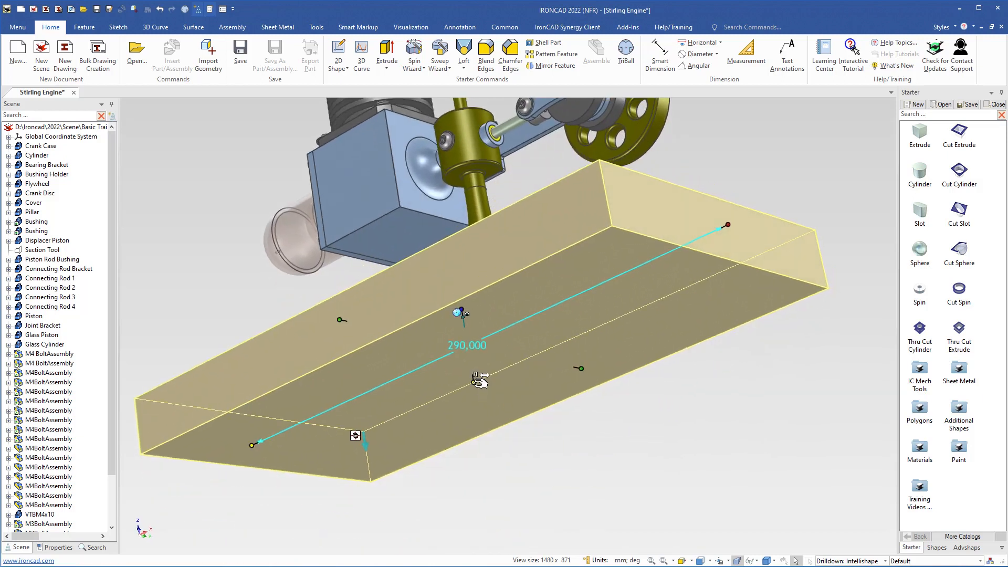
click(478, 379)
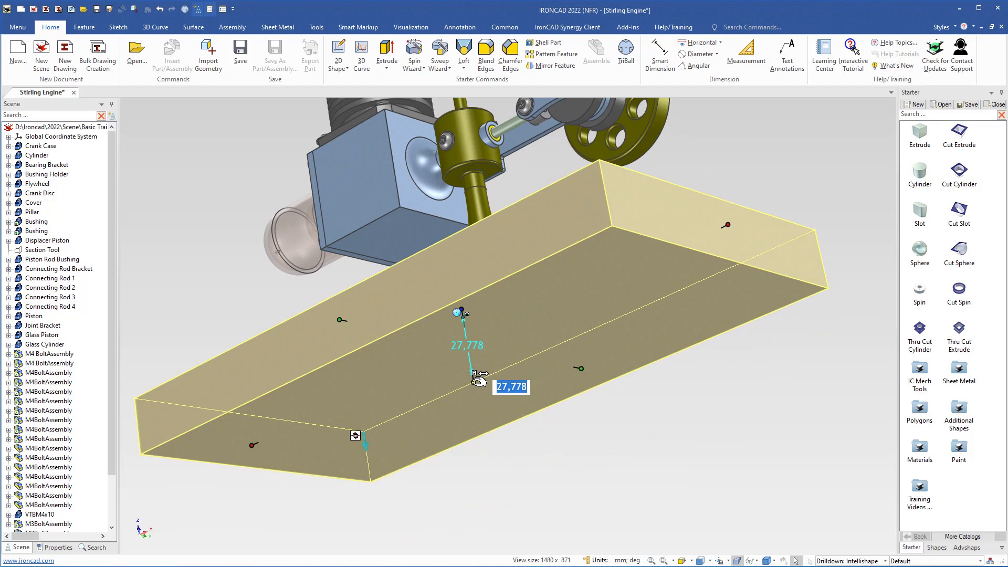
text(15)
key(Return)
click(638, 389)
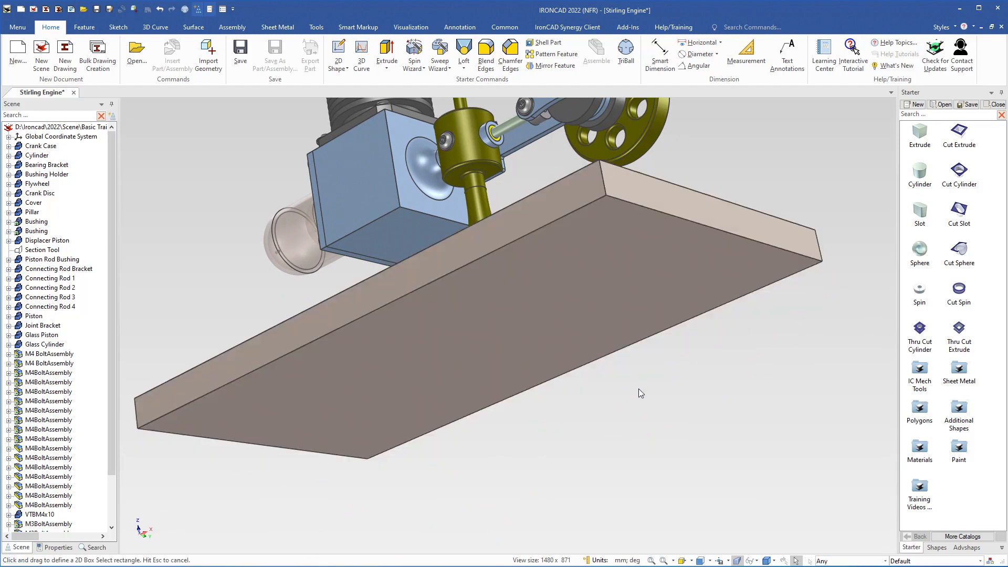
Blend the four vertical corner edges of the base plate with a constant 15 mm radius
middle_drag(573, 250, 530, 421)
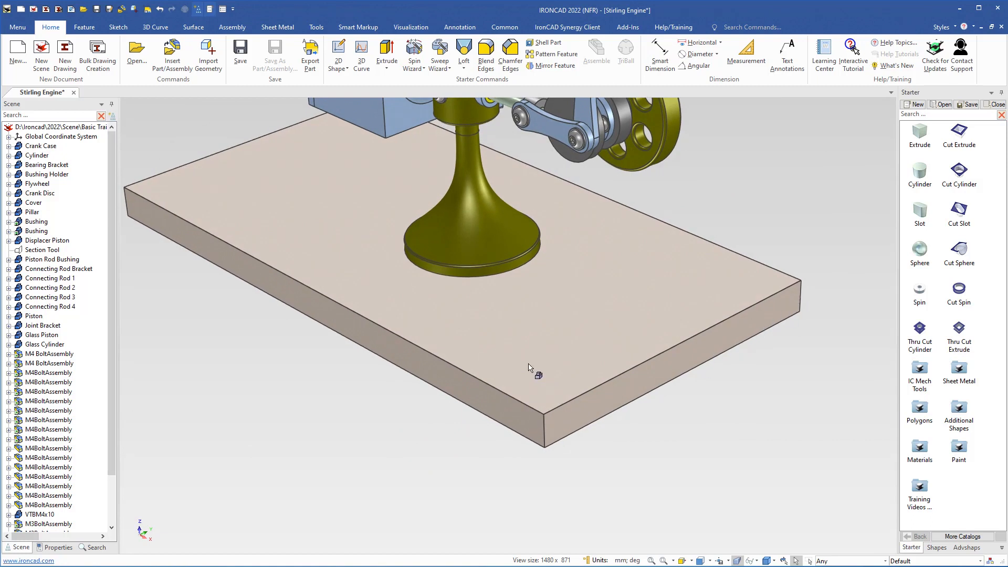
click(528, 367)
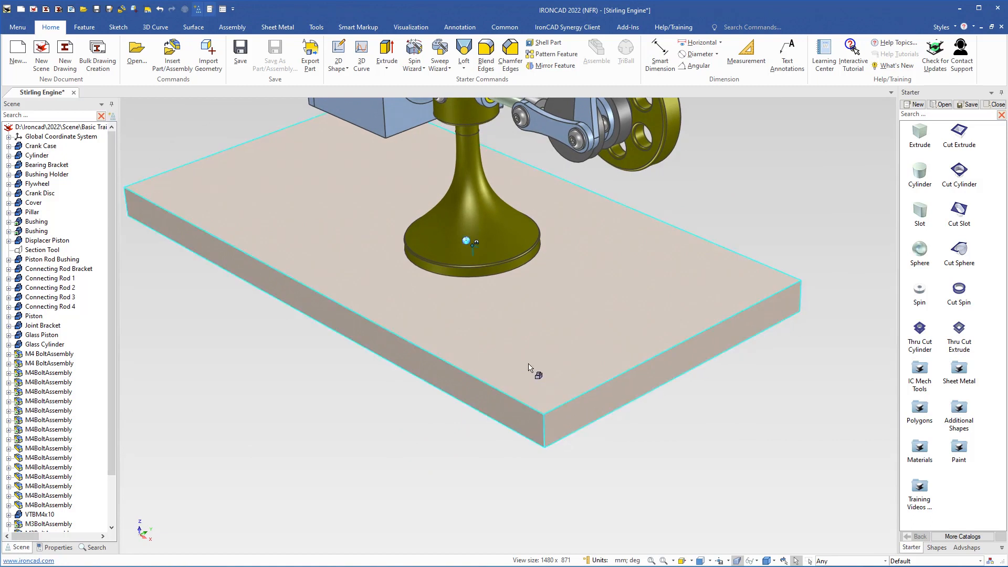
right_click(544, 438)
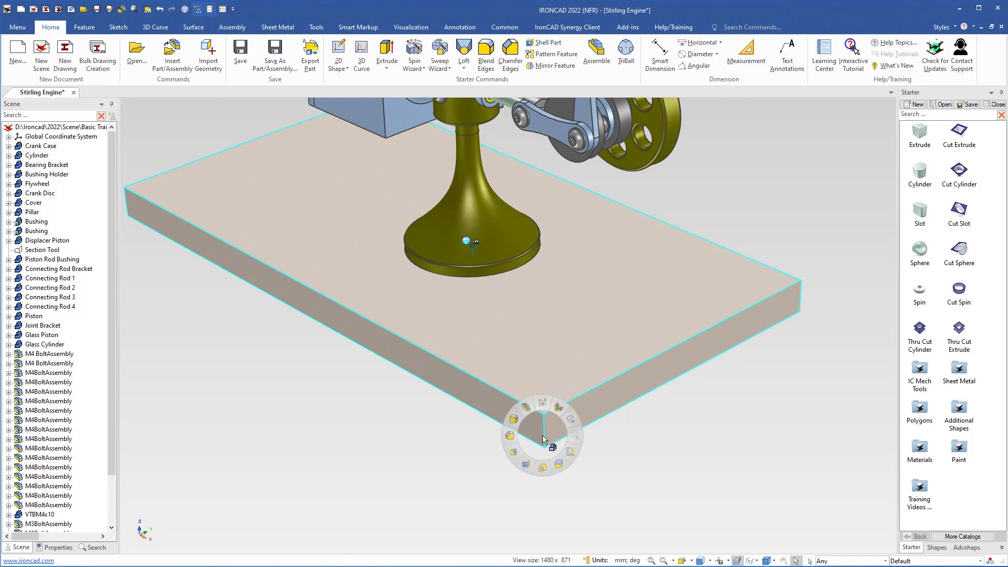
click(514, 423)
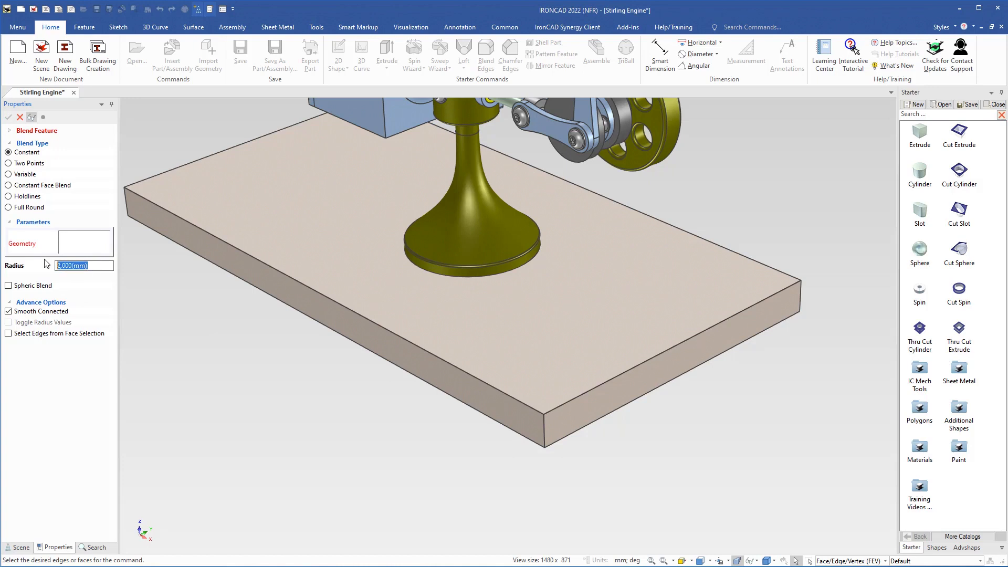
text(15)
click(728, 350)
click(801, 300)
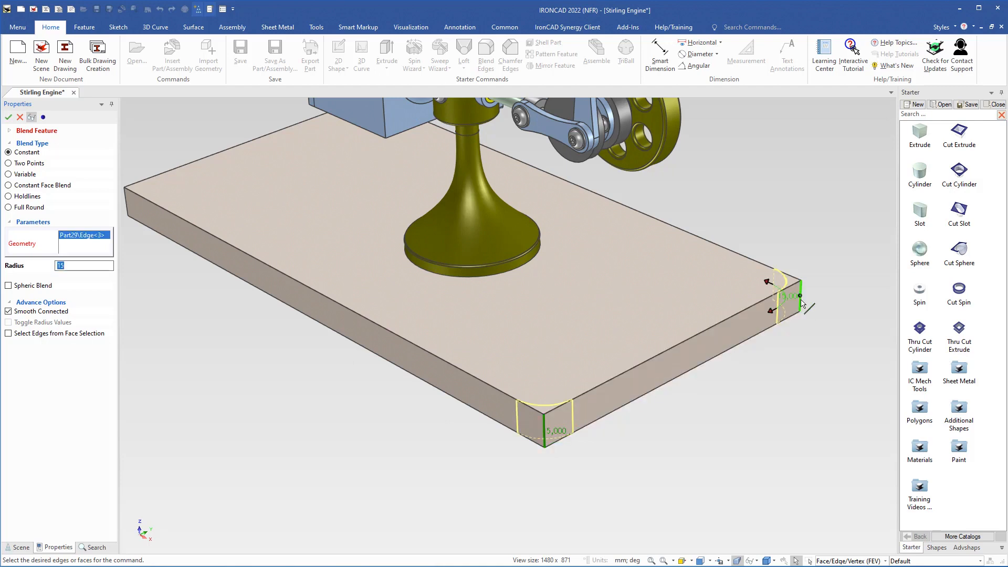
shift+middle_drag(296, 328, 606, 388)
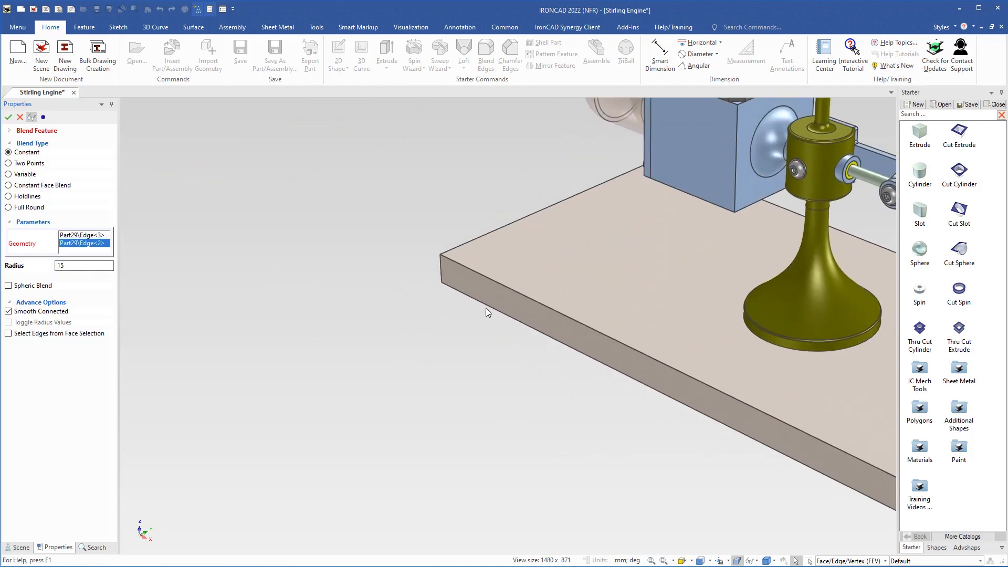
click(441, 275)
middle_drag(443, 295, 486, 386)
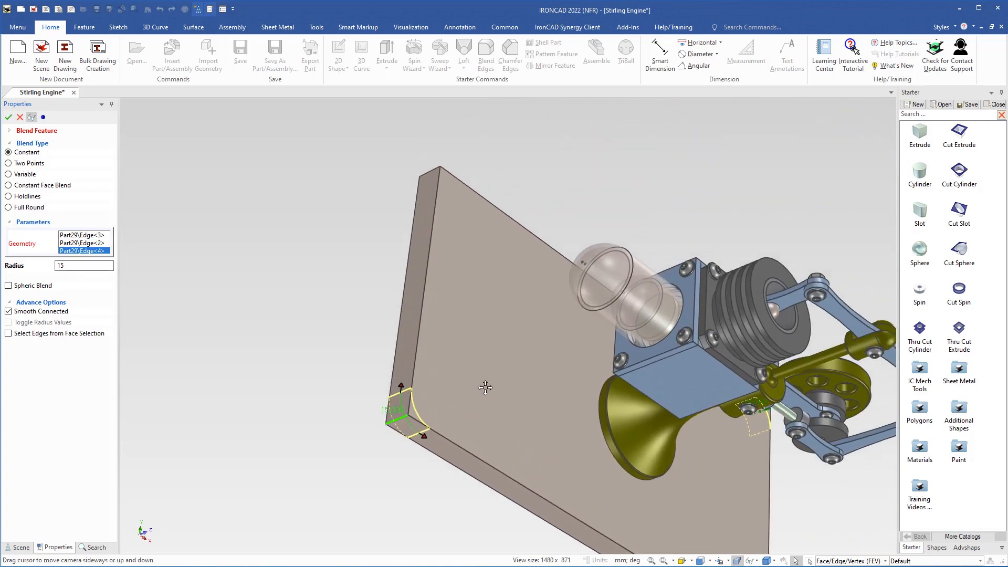
click(433, 172)
middle_drag(553, 387, 347, 393)
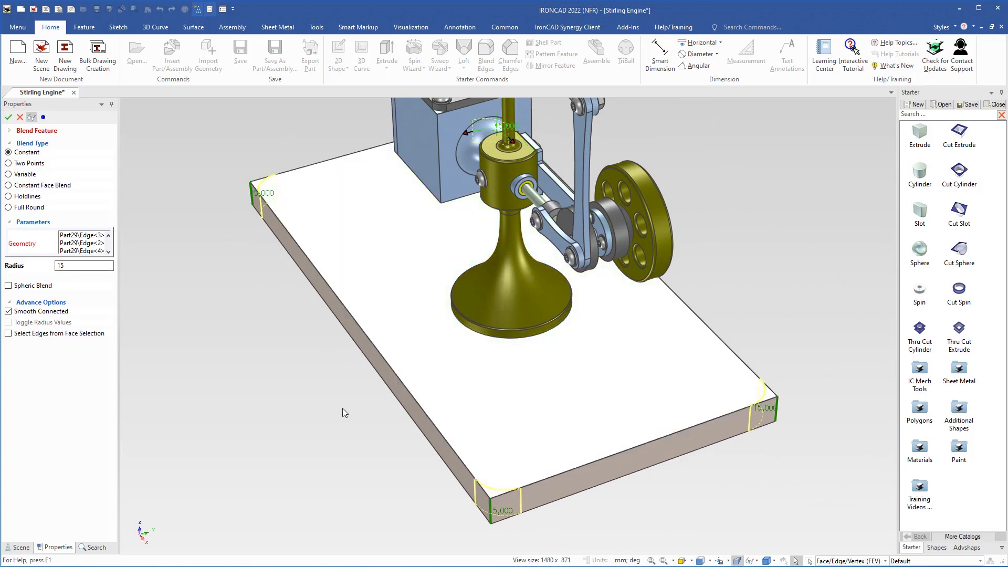
right_click(343, 408)
click(365, 184)
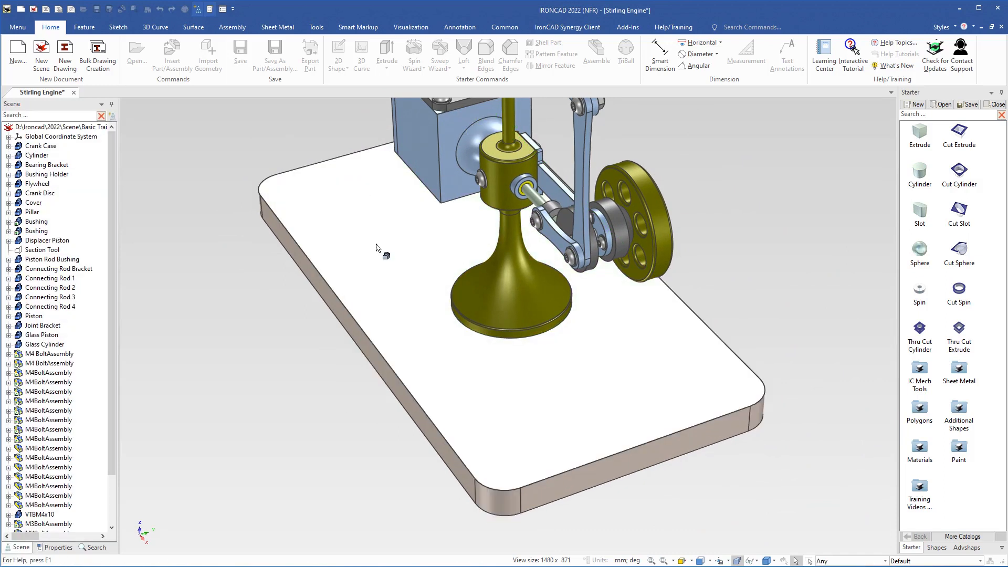
Extract a 3D curve from the full loop of edges around the base plate's top face
shift+middle_drag(515, 411, 599, 366)
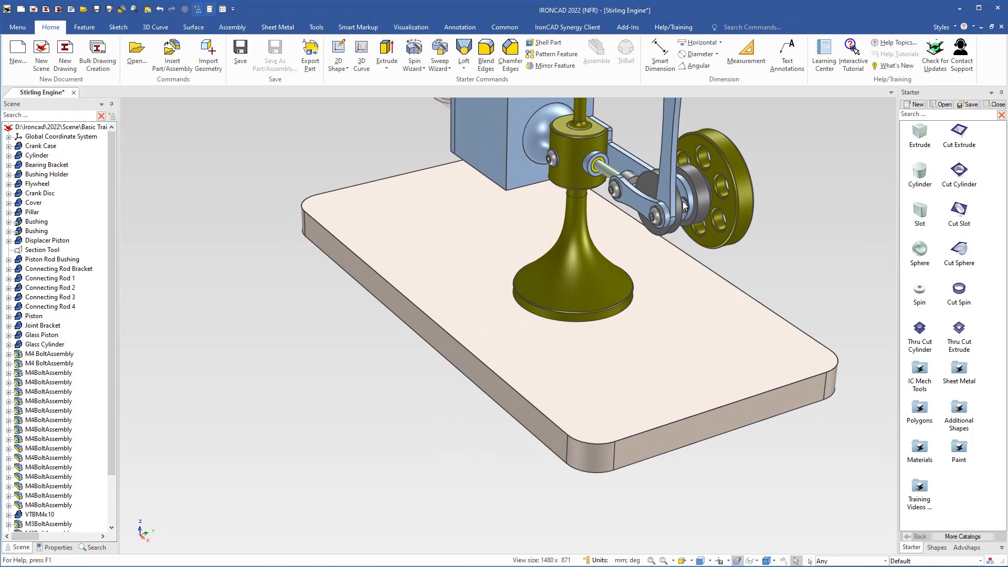
click(526, 403)
click(524, 401)
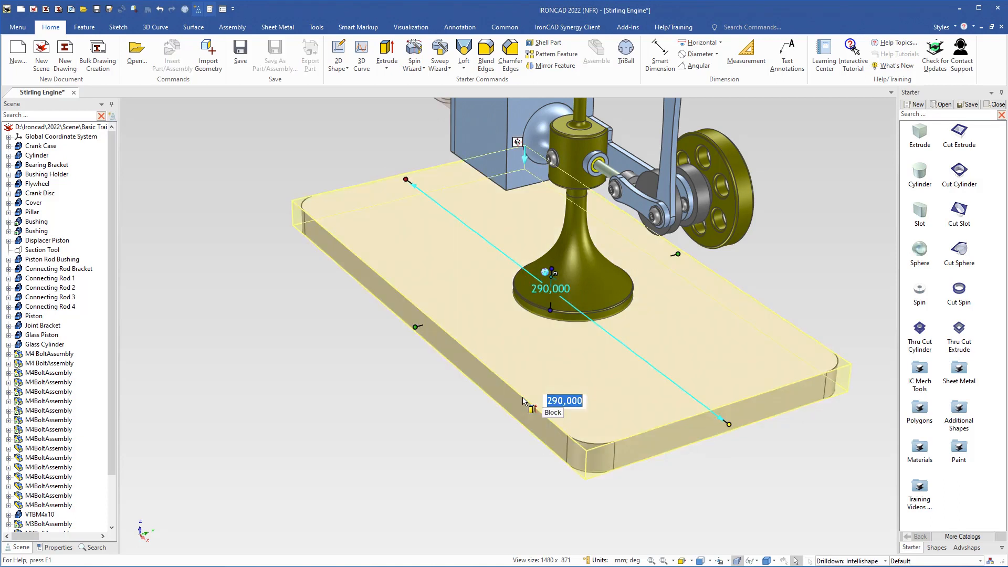
click(524, 402)
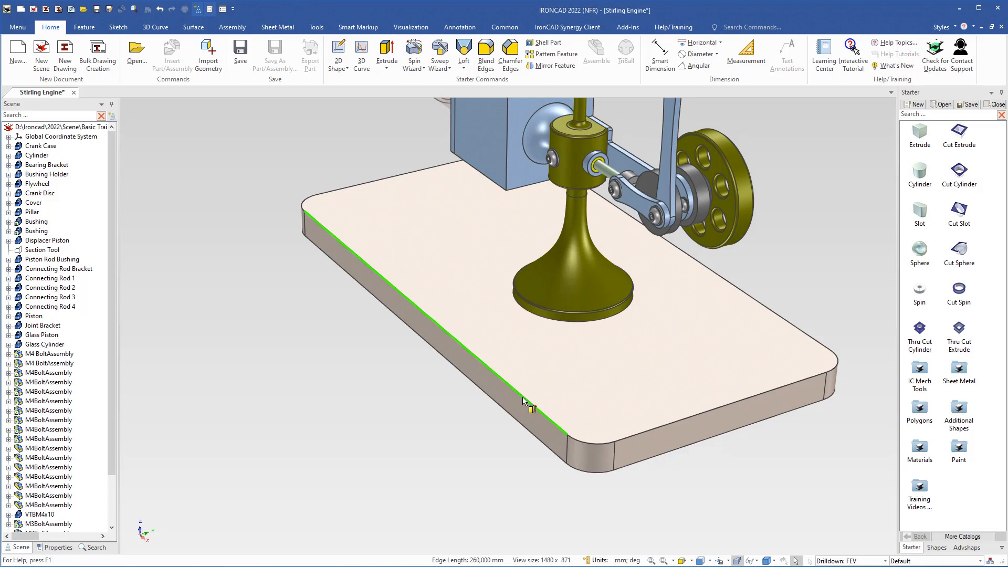
click(523, 398)
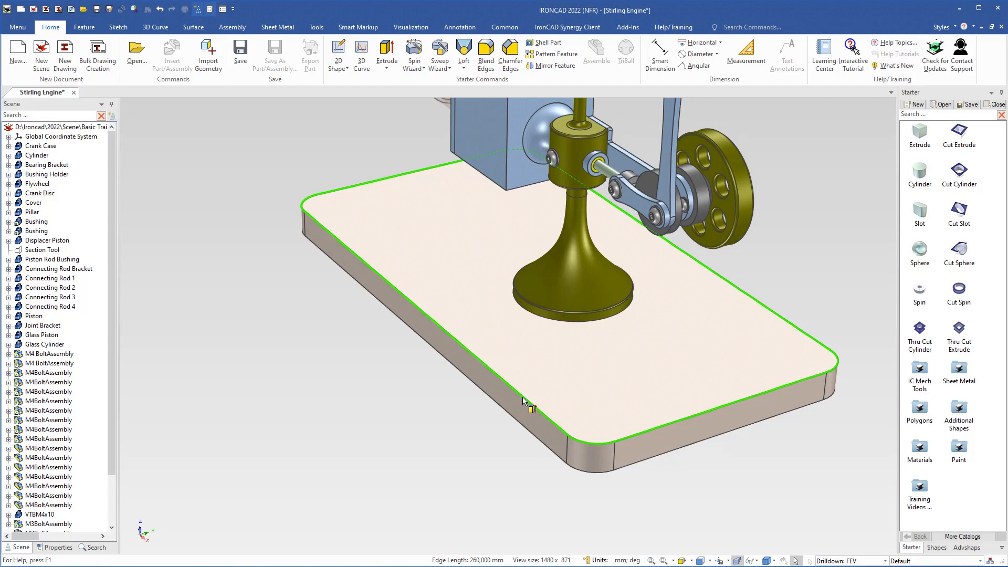
right_click(523, 399)
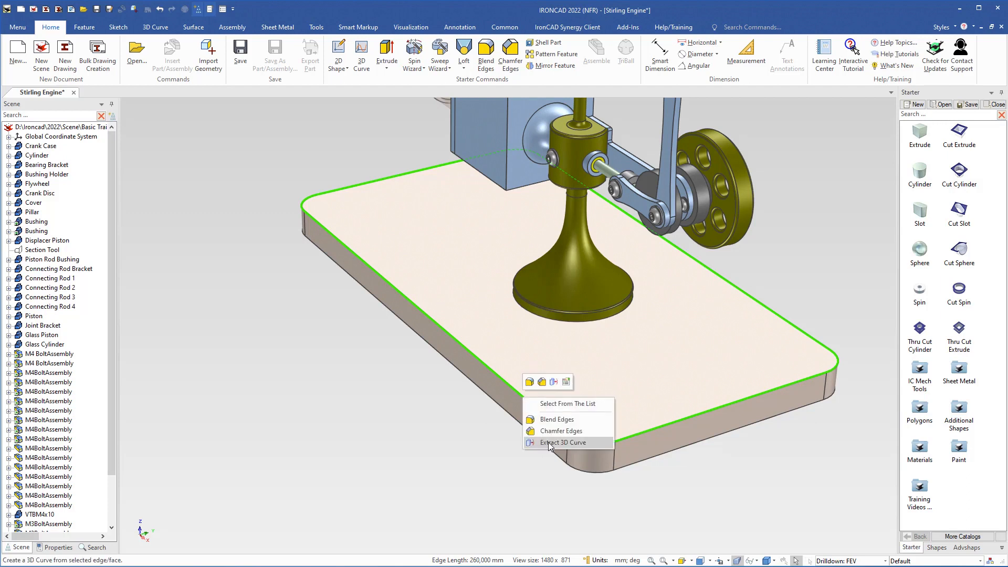
click(549, 443)
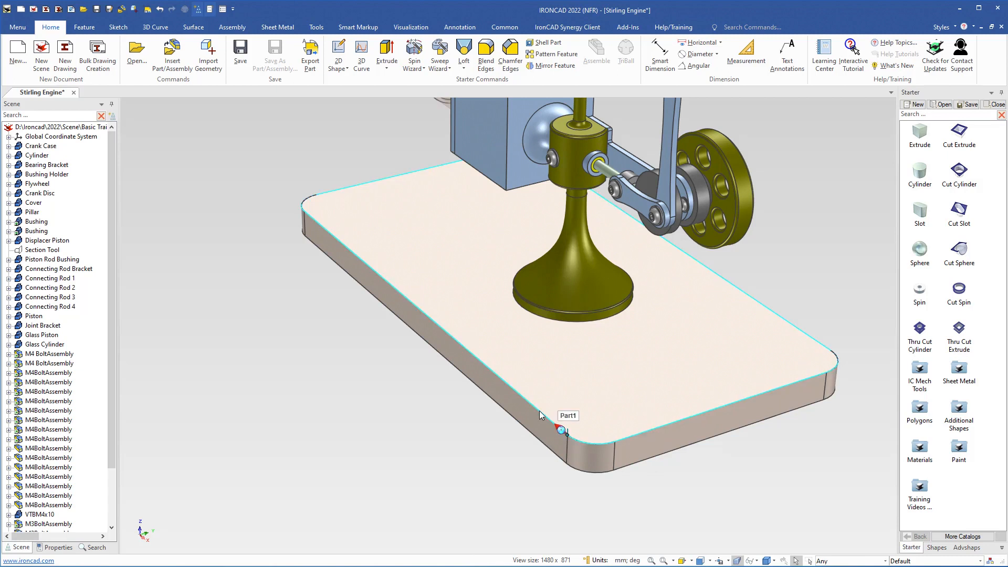
click(502, 430)
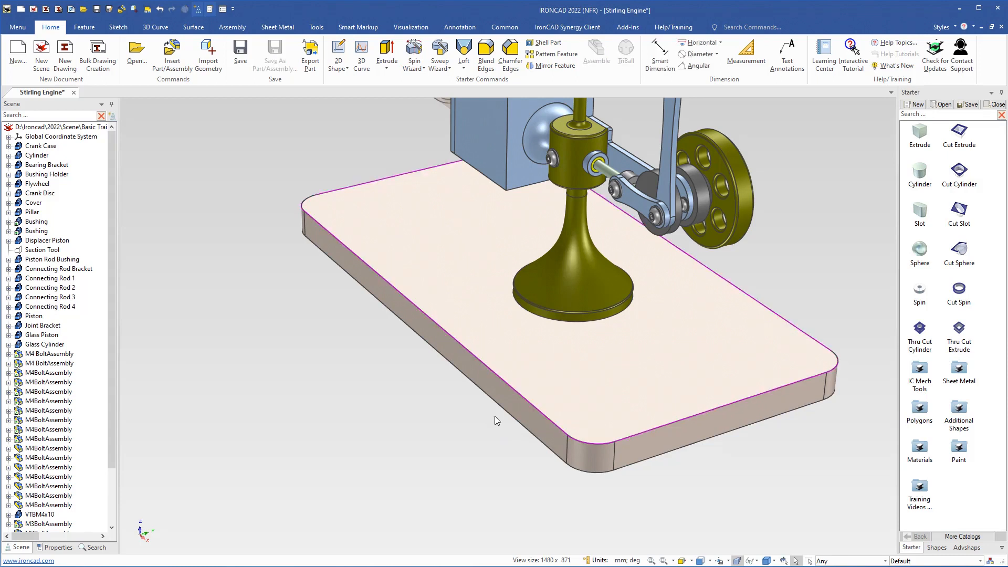
Start a material-removing solid sweep on the base plate with the Sweep Wizard, using the extracted top-edge loop as the 3D guide curve
click(448, 68)
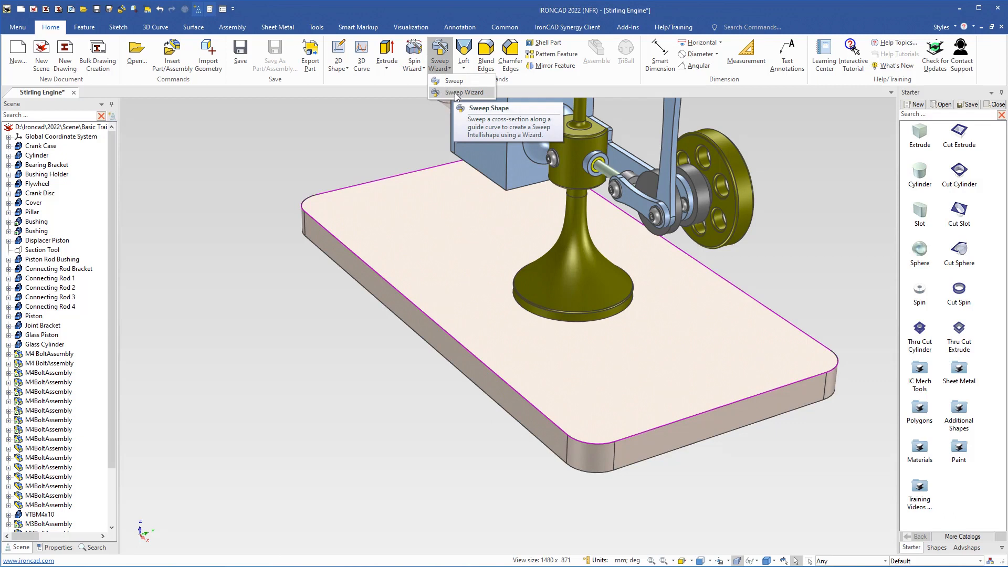
click(455, 94)
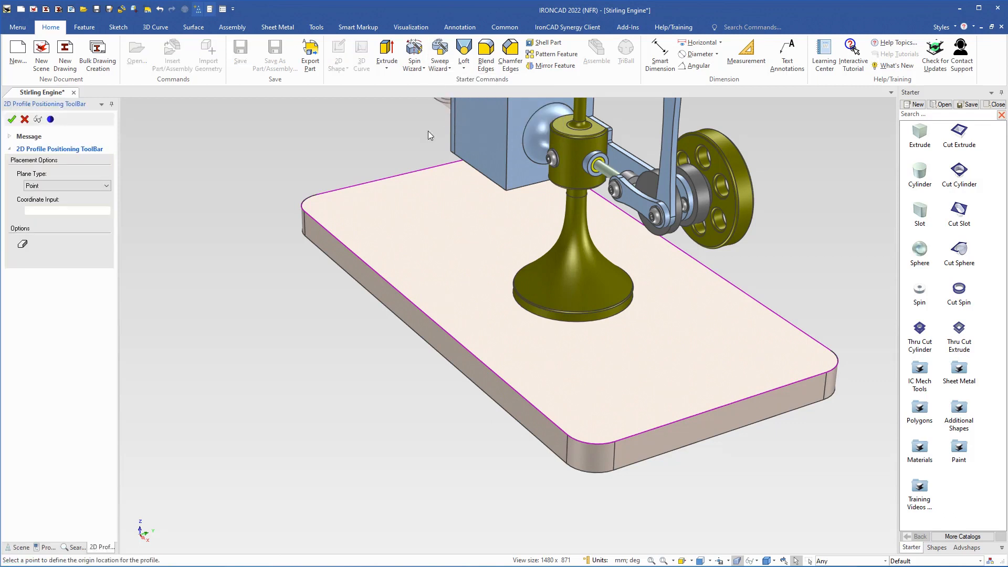
click(471, 302)
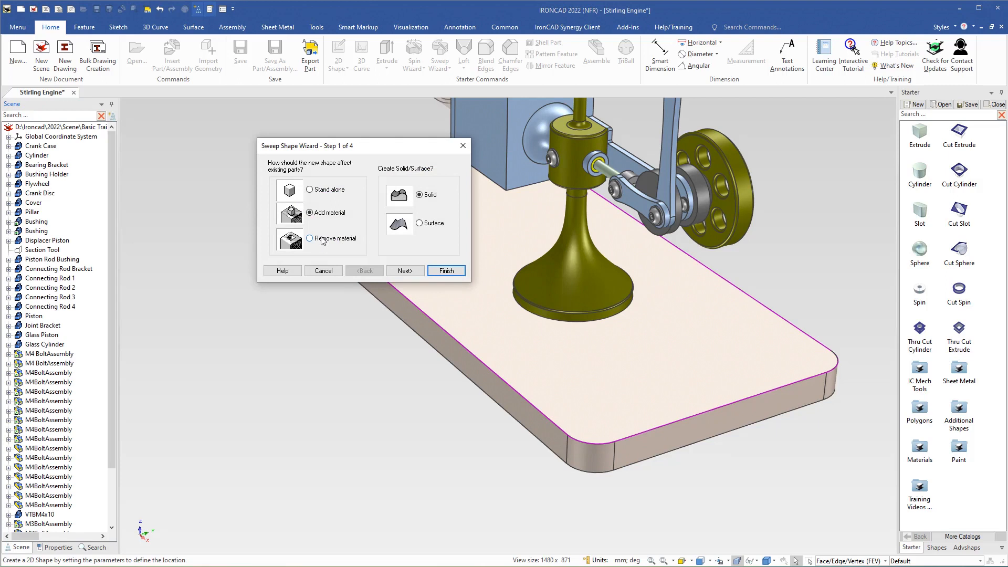
click(309, 240)
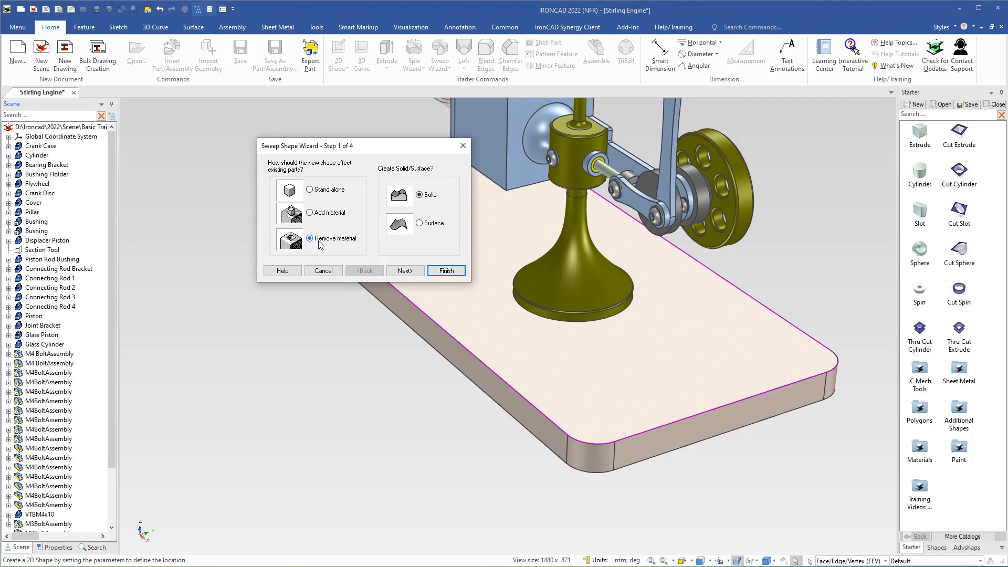
click(405, 271)
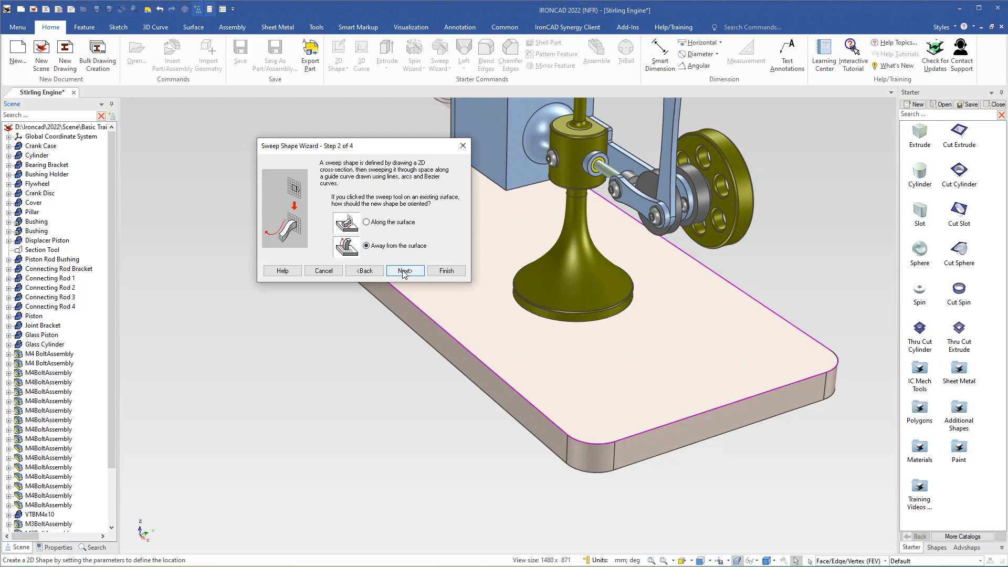
click(403, 271)
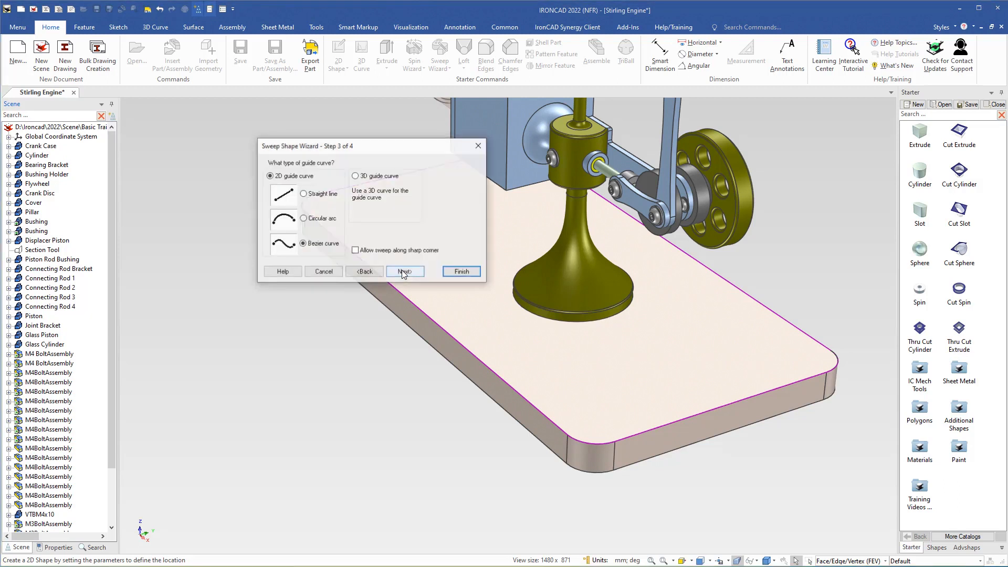
click(356, 177)
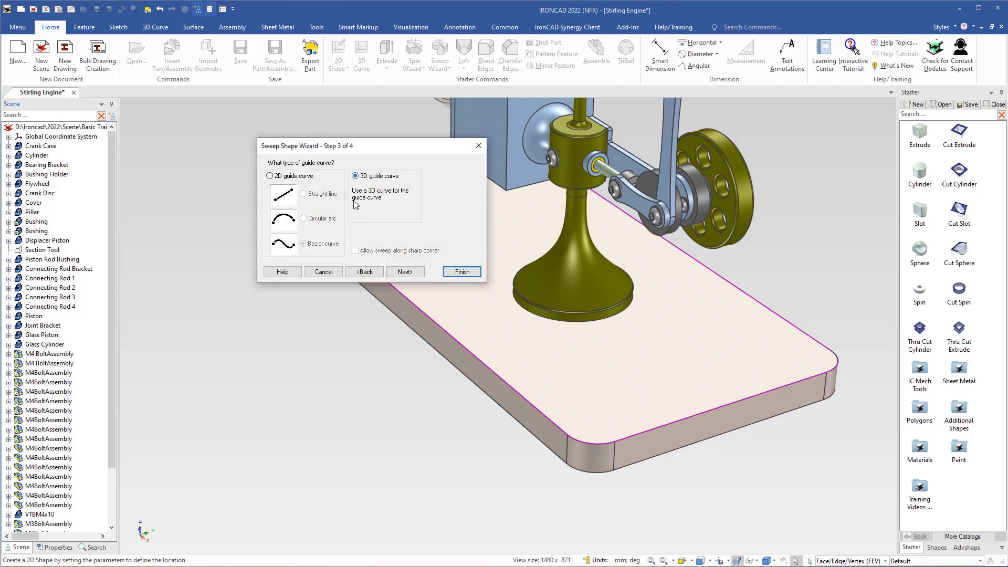
click(465, 272)
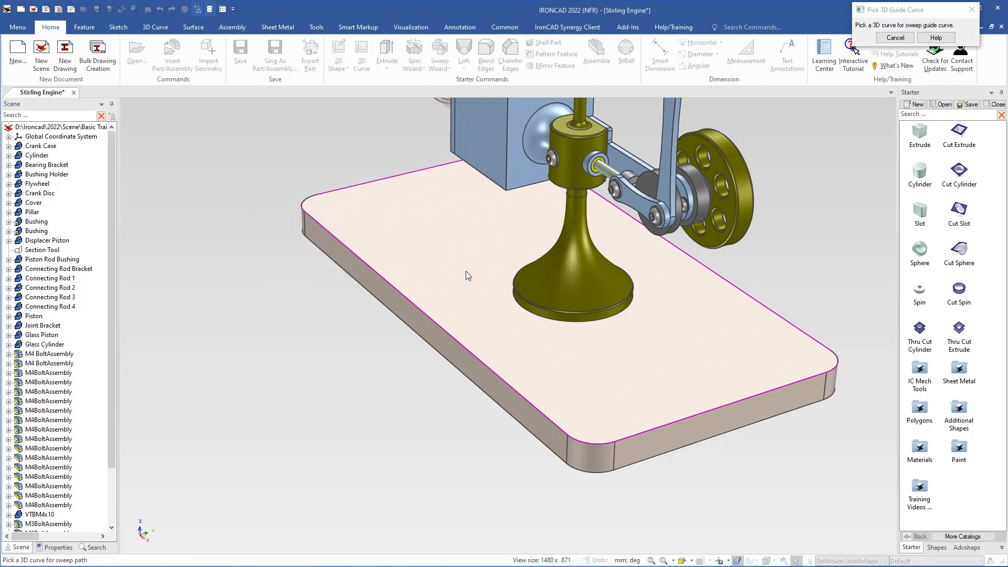
drag(880, 46, 755, 256)
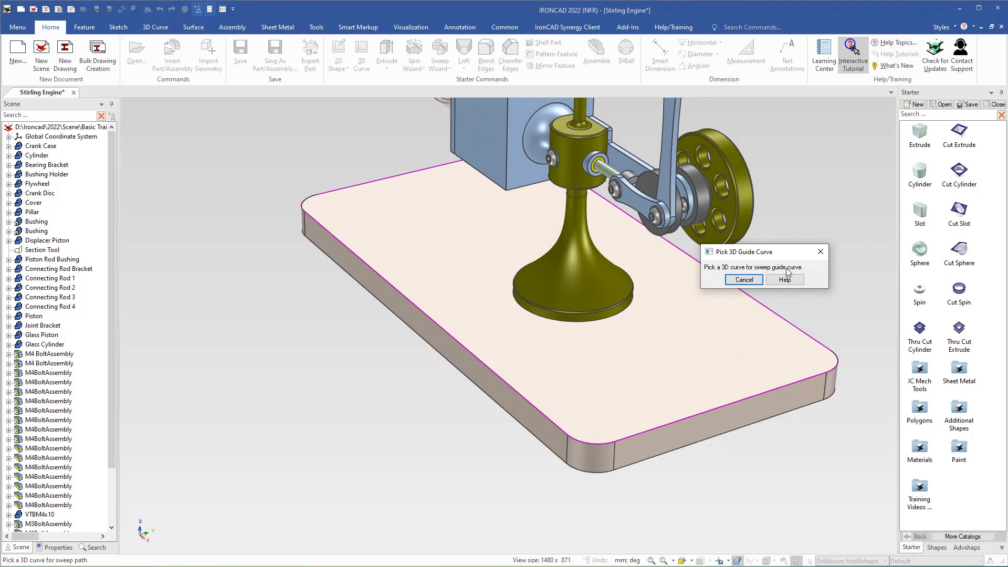
click(505, 385)
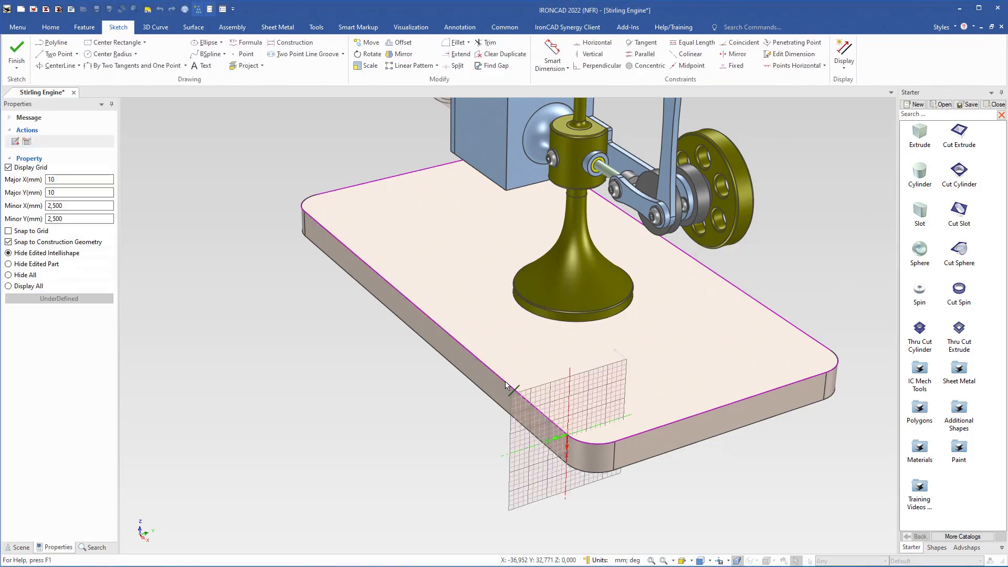
Sketch a circle of 5 mm radius centred on the guide curve and finish the profile to cut the groove around the plate's top edge
scroll(575, 442, up, 3)
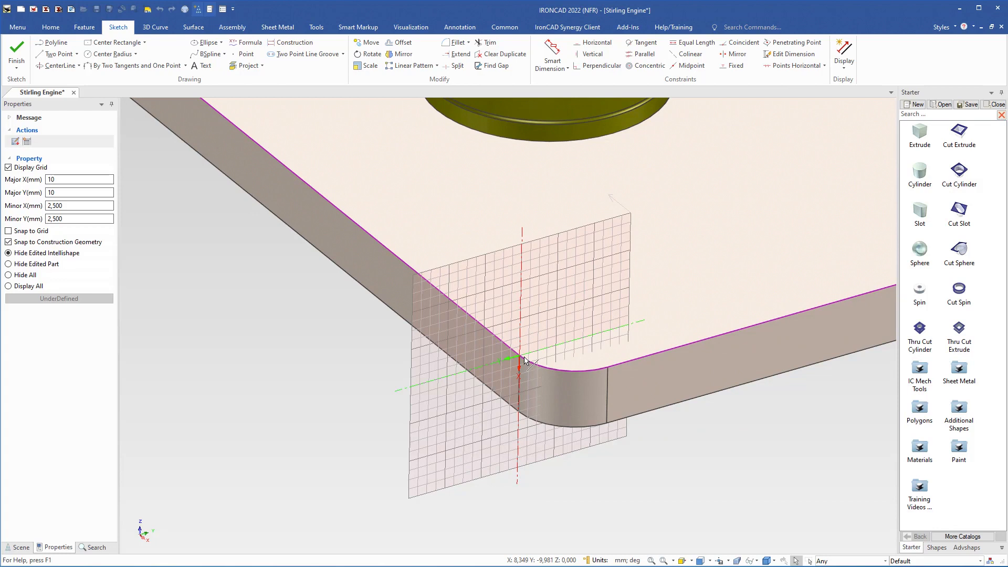
scroll(525, 359, up, 2)
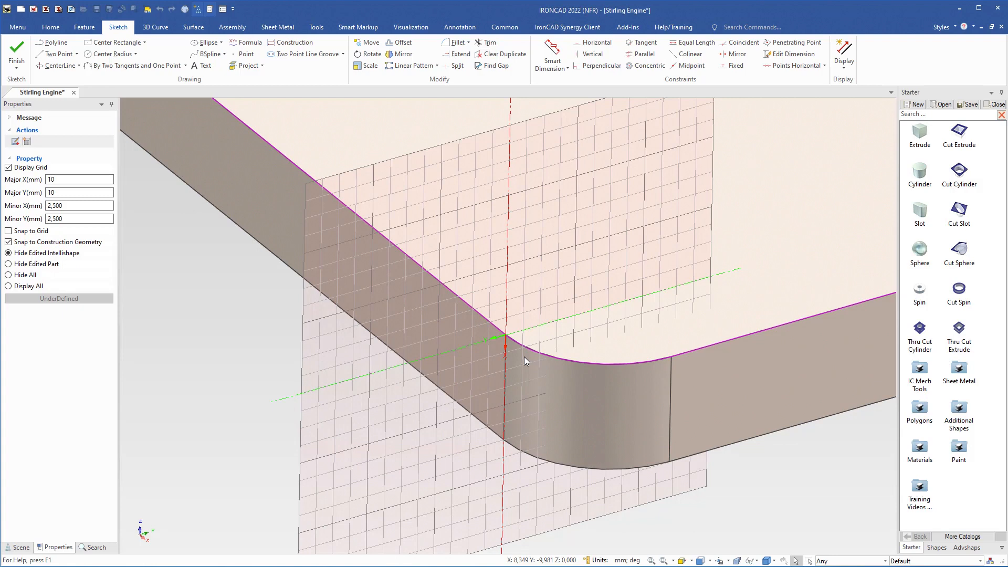
right_click(518, 350)
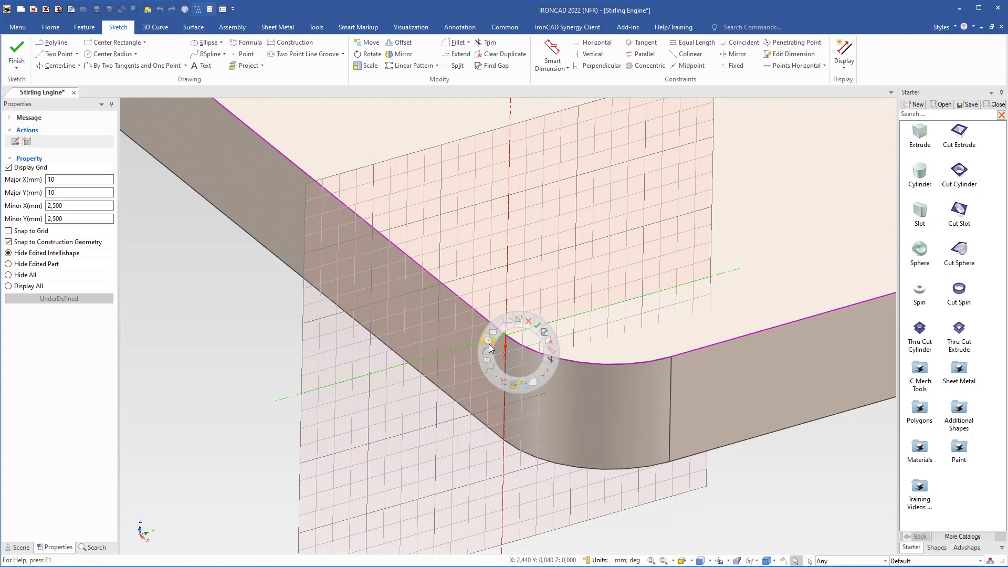
click(489, 343)
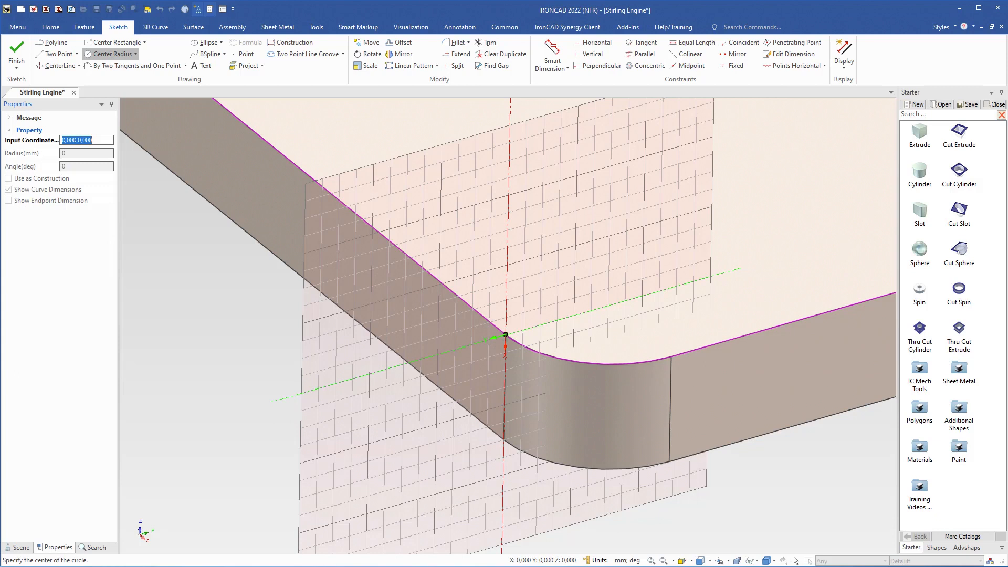
click(506, 334)
right_click(557, 297)
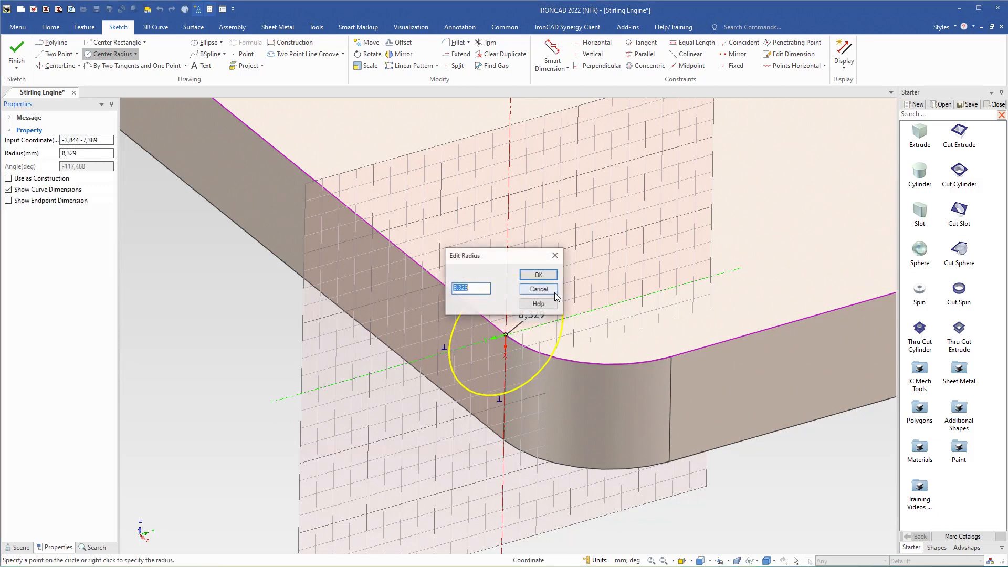
text(5)
key(Return)
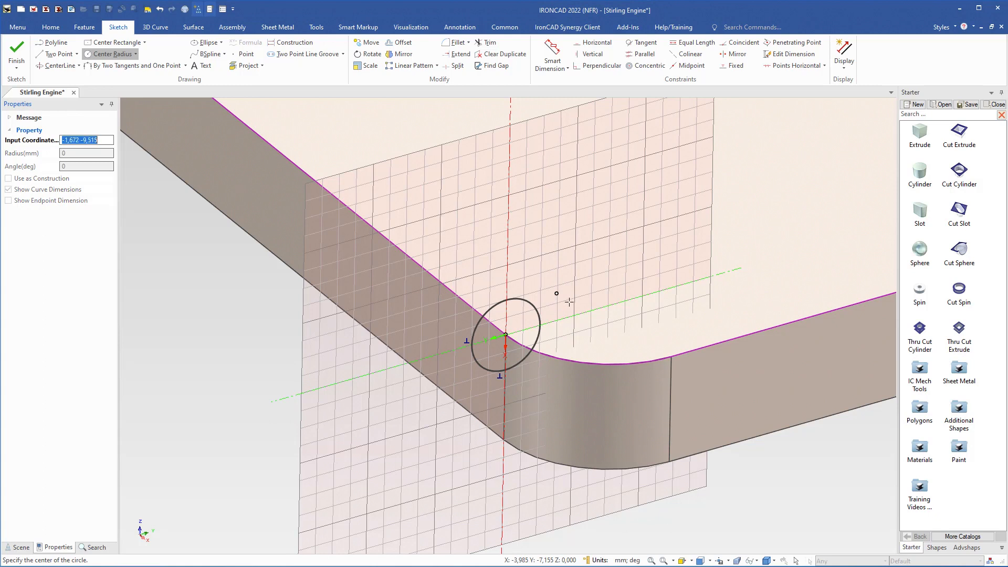
key(Escape)
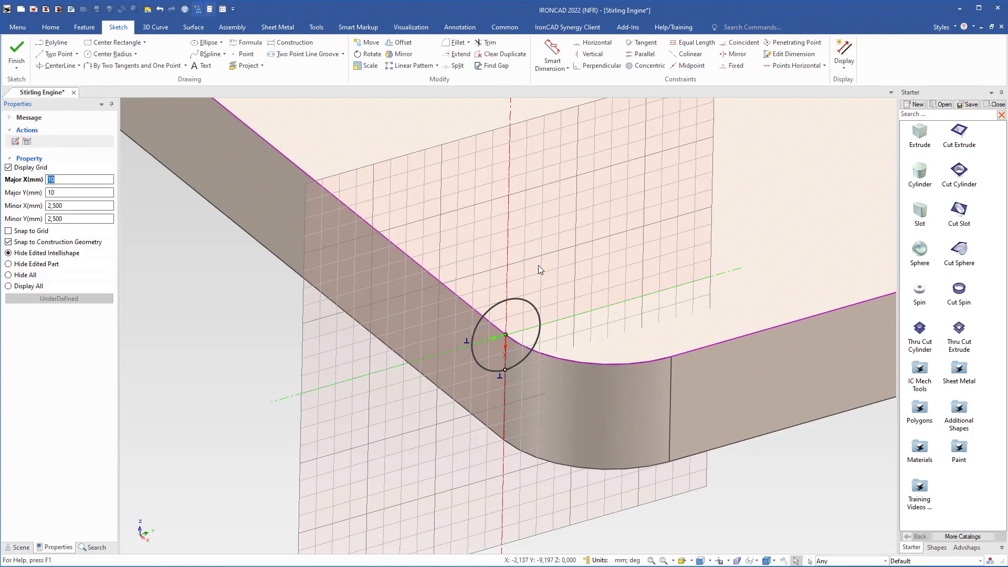
right_click(537, 265)
click(566, 326)
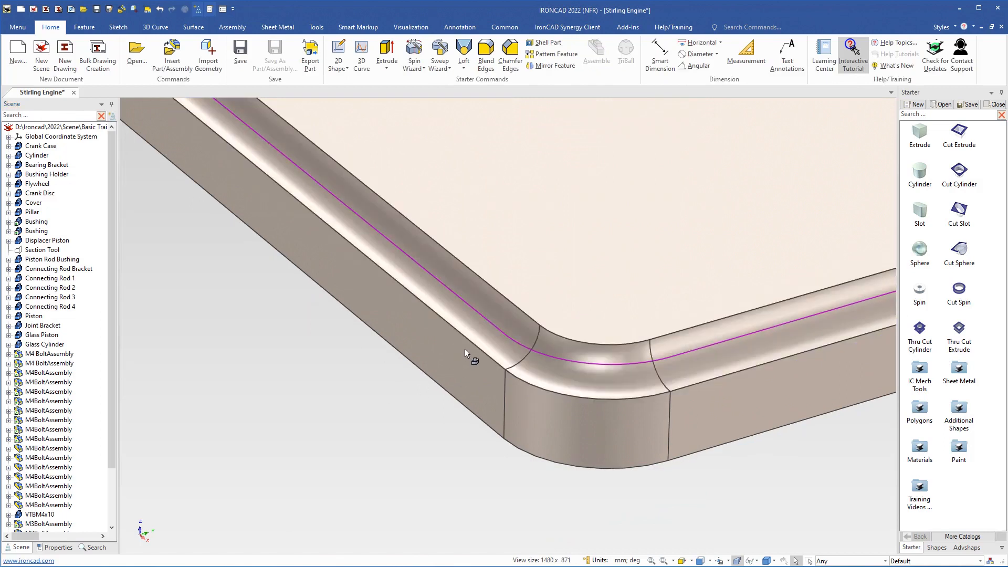
Start a second sweep as a separate part with the Sweep Wizard, following the same 3D guide curve around the grooved edge
scroll(465, 350, down, 4)
shift+middle_drag(466, 342, 490, 359)
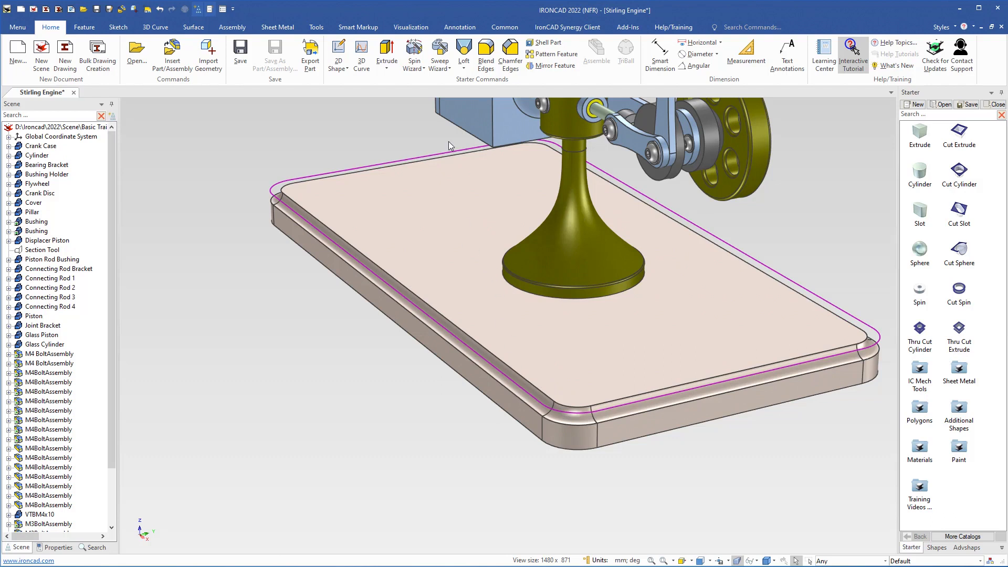
click(446, 68)
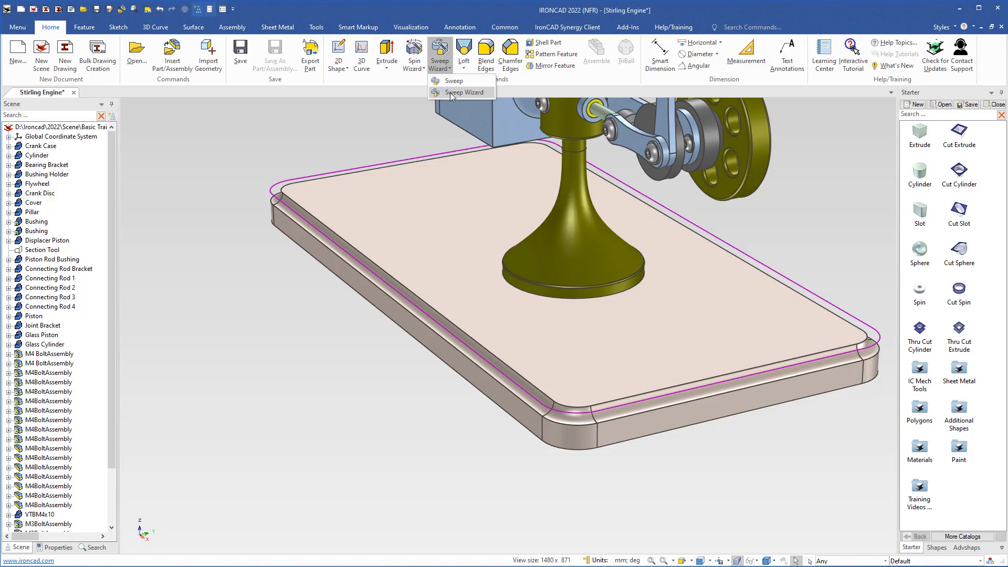
click(451, 94)
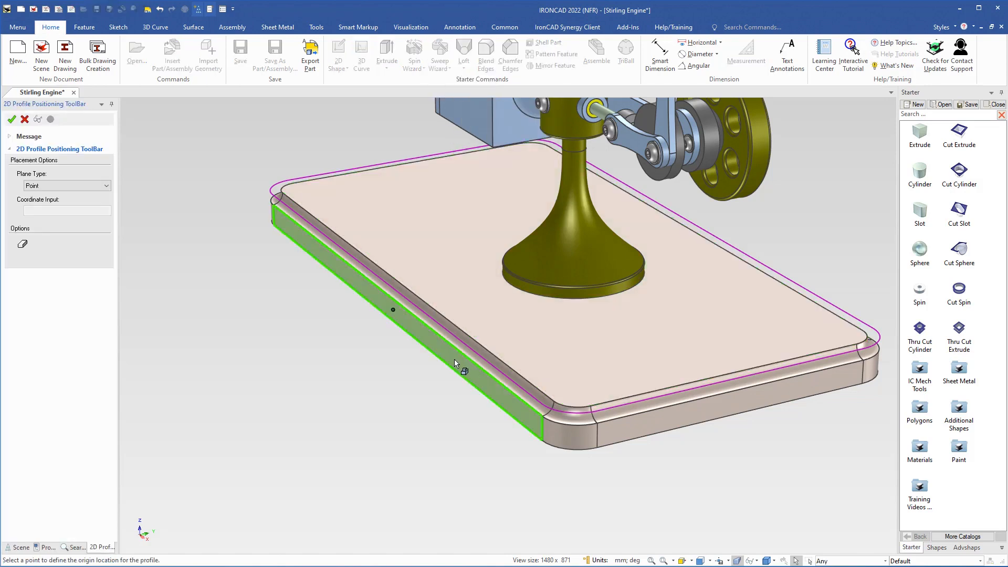
scroll(464, 363, up, 3)
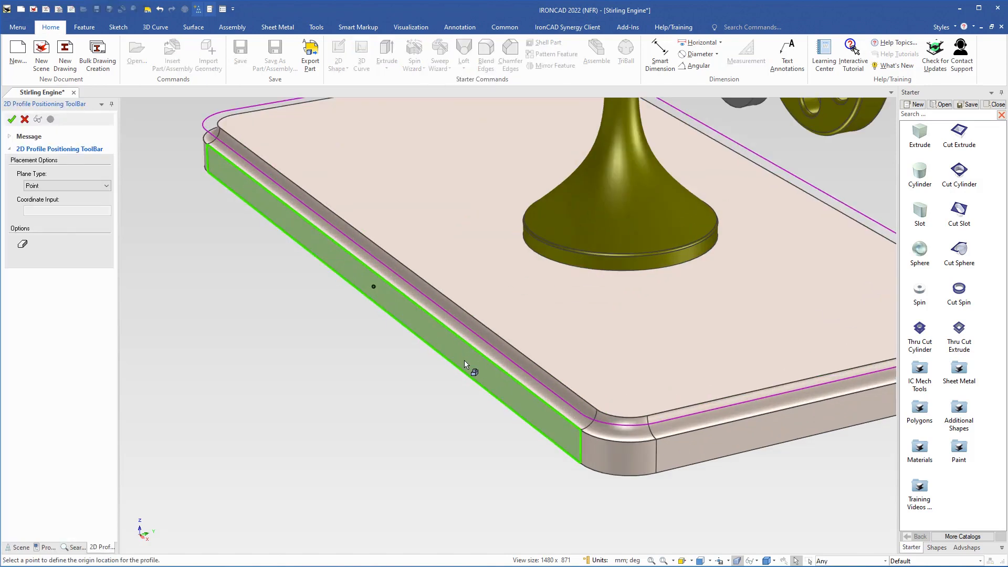
click(490, 344)
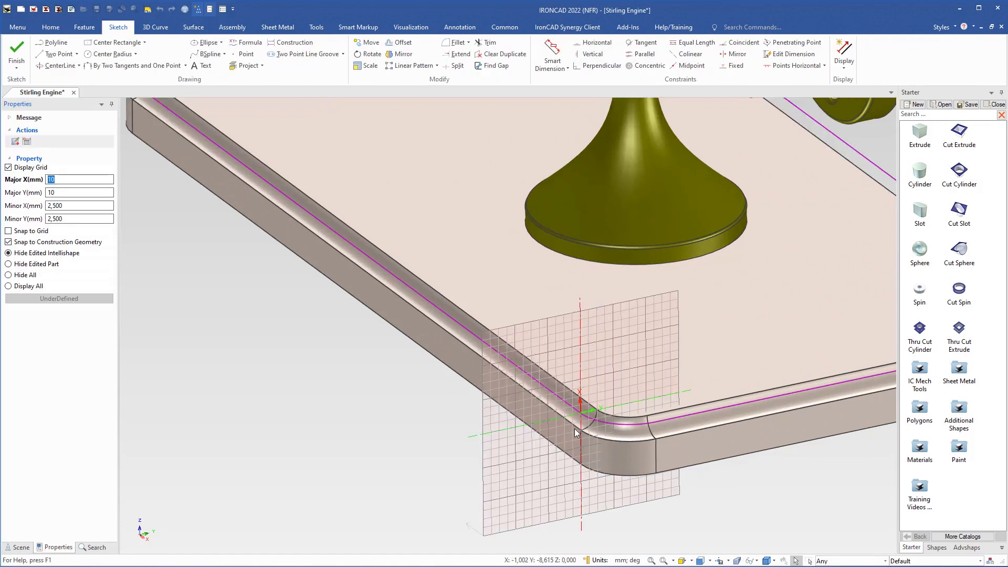
Sketch the second sweep's profile as a 5 mm radius circle centred on the sketch origin and finish it to create the round rail
scroll(580, 407, up, 3)
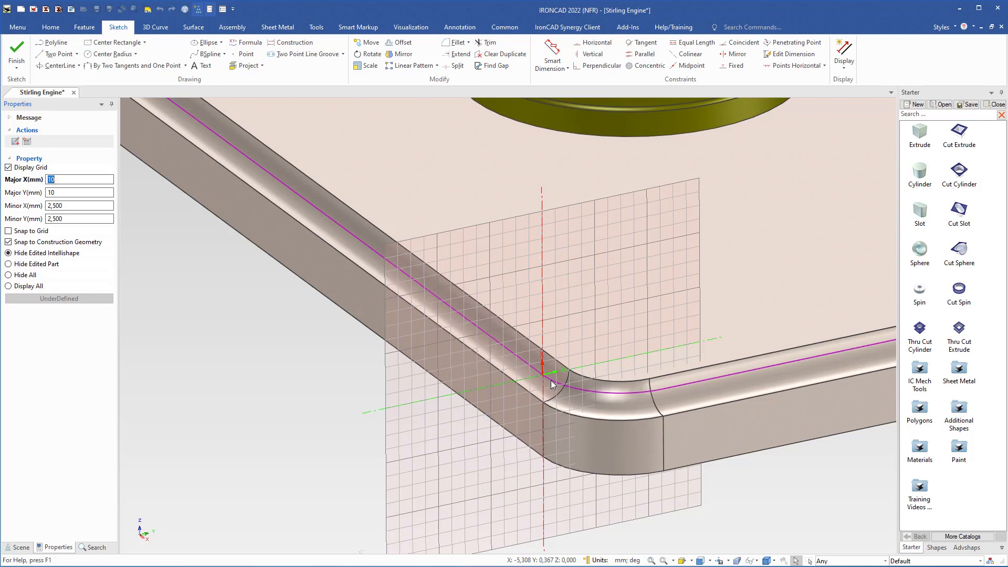
right_click(551, 384)
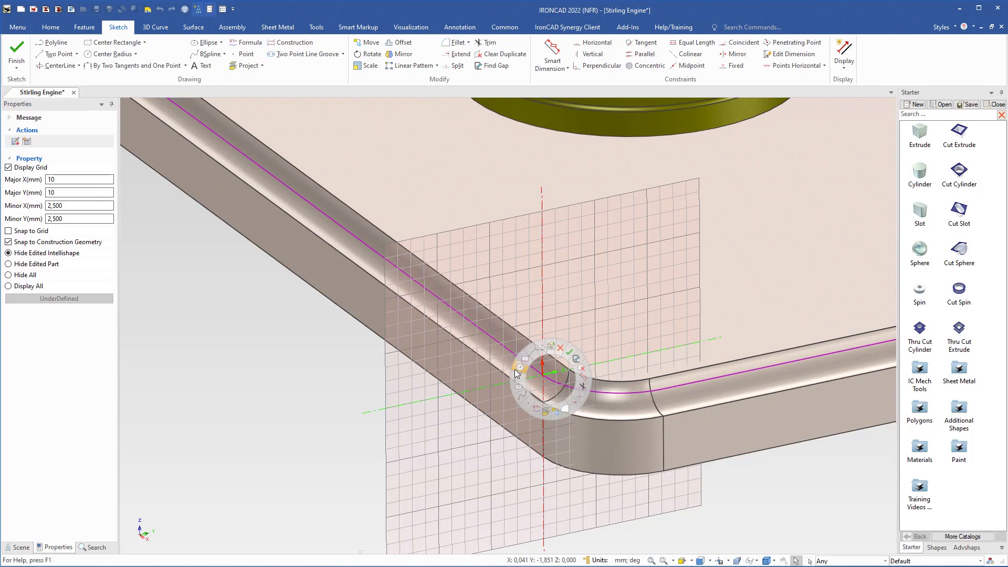
click(520, 377)
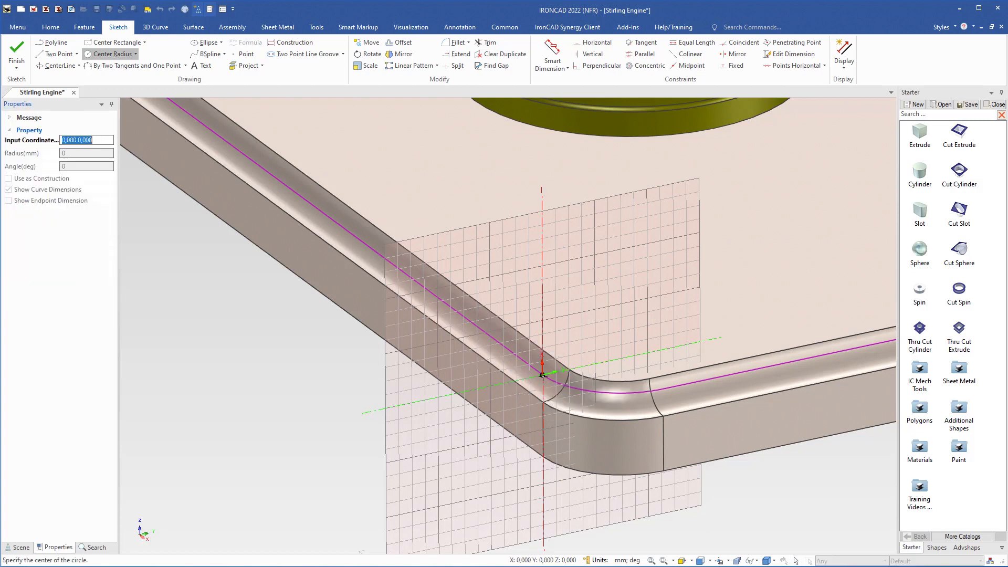
click(542, 375)
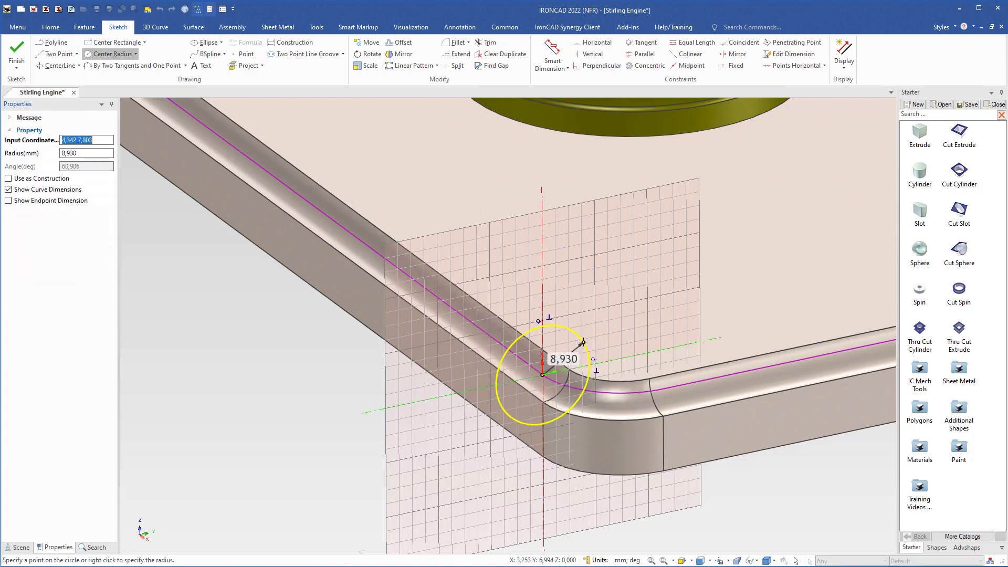
right_click(583, 342)
text(5)
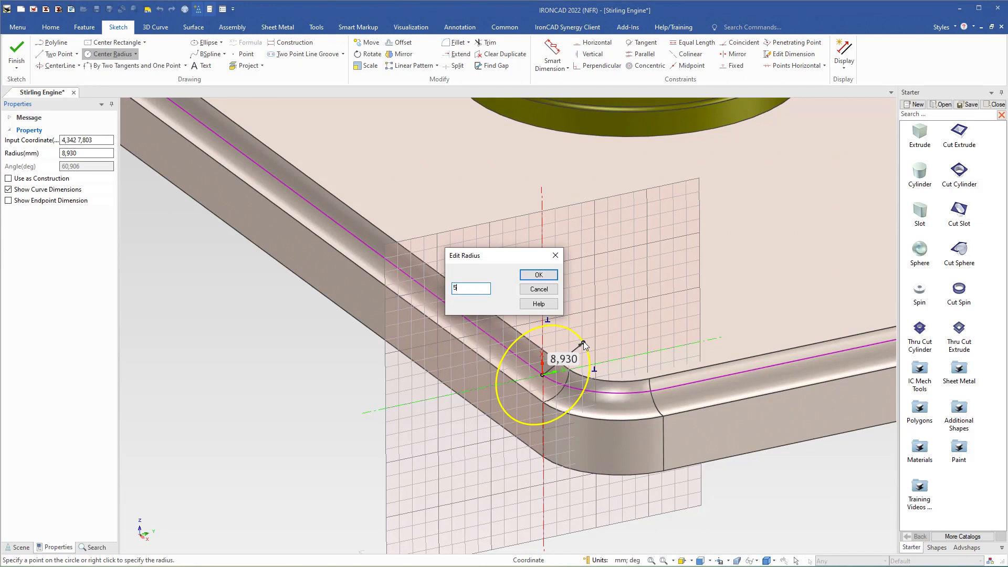
key(Return)
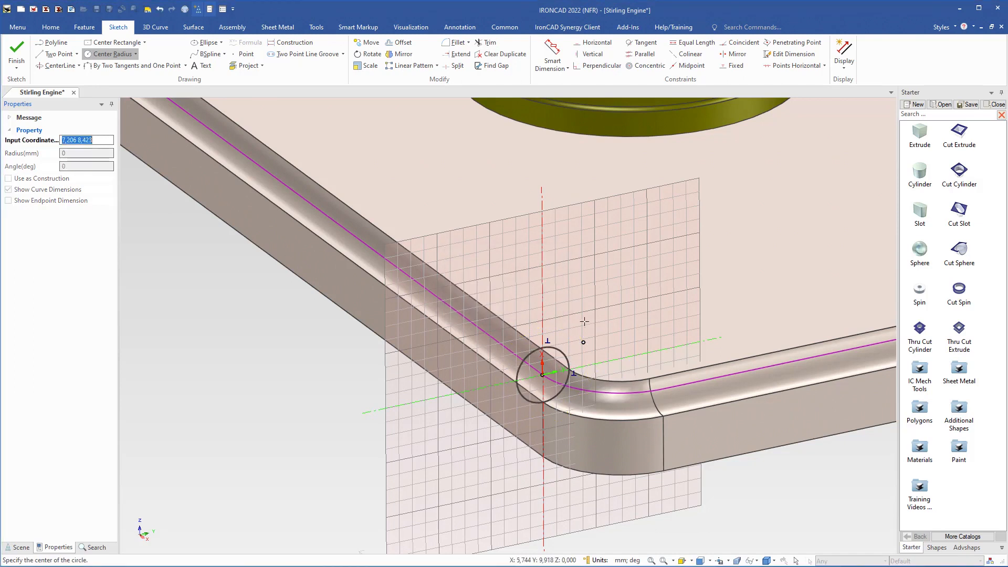
key(Escape)
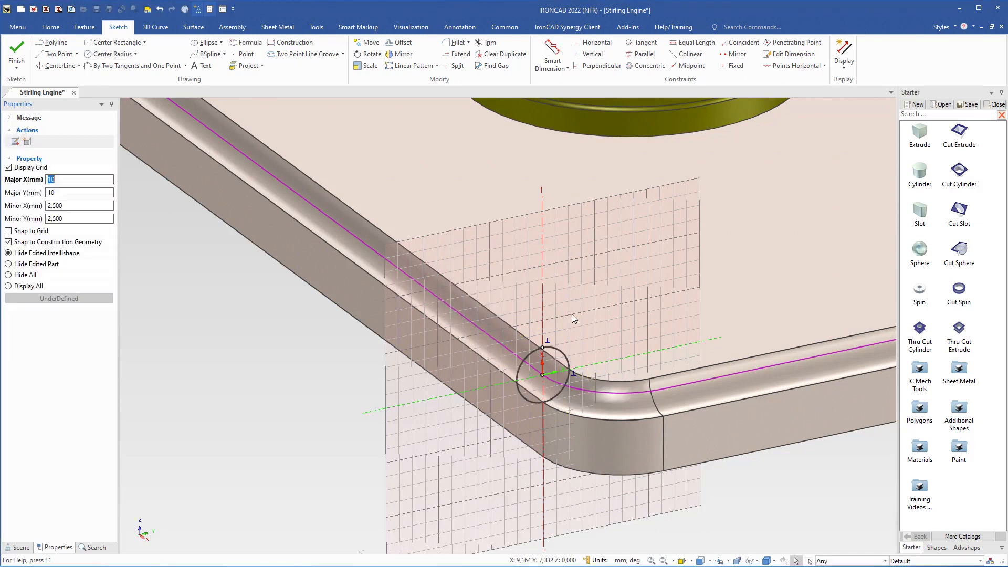
right_click(568, 311)
click(600, 368)
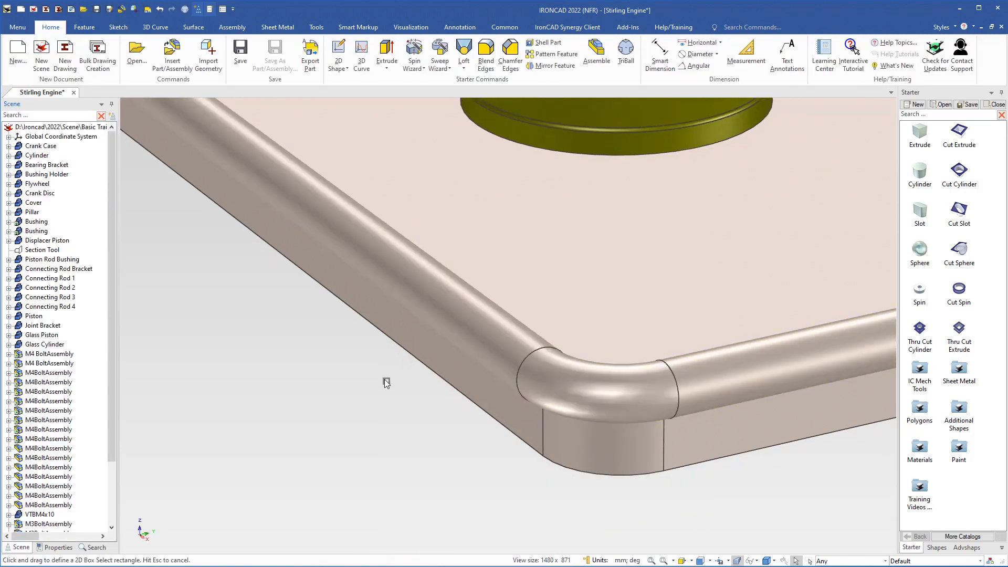
Move the swept round rail 10 mm vertically upward from the base plate with the TriBall
scroll(486, 342, down, 3)
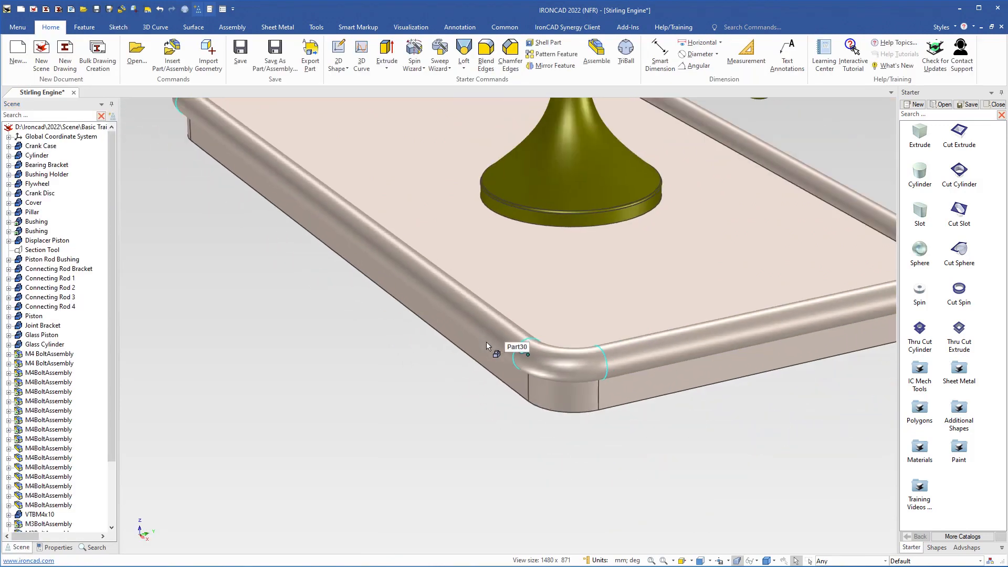
key(F10)
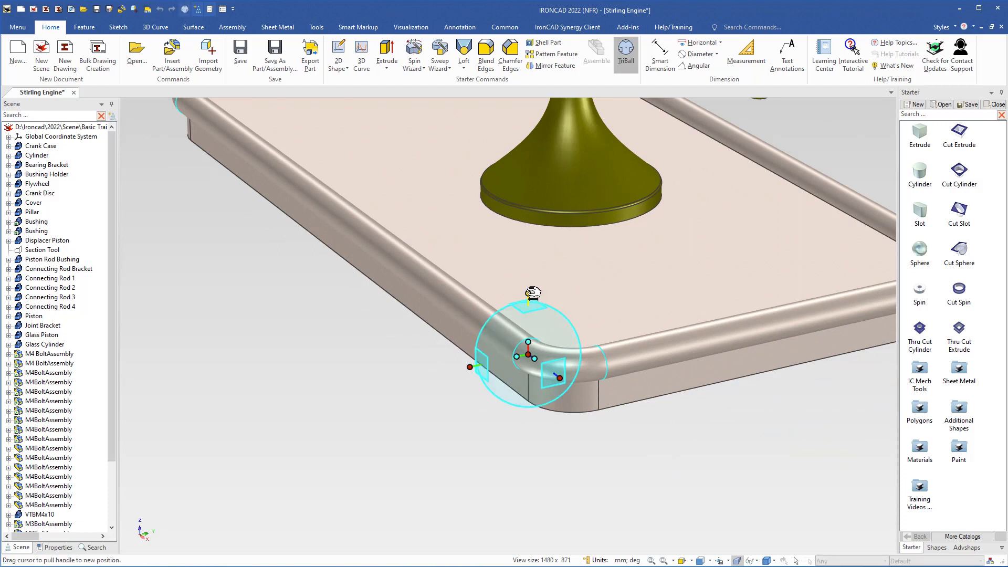
drag(533, 293, 531, 233)
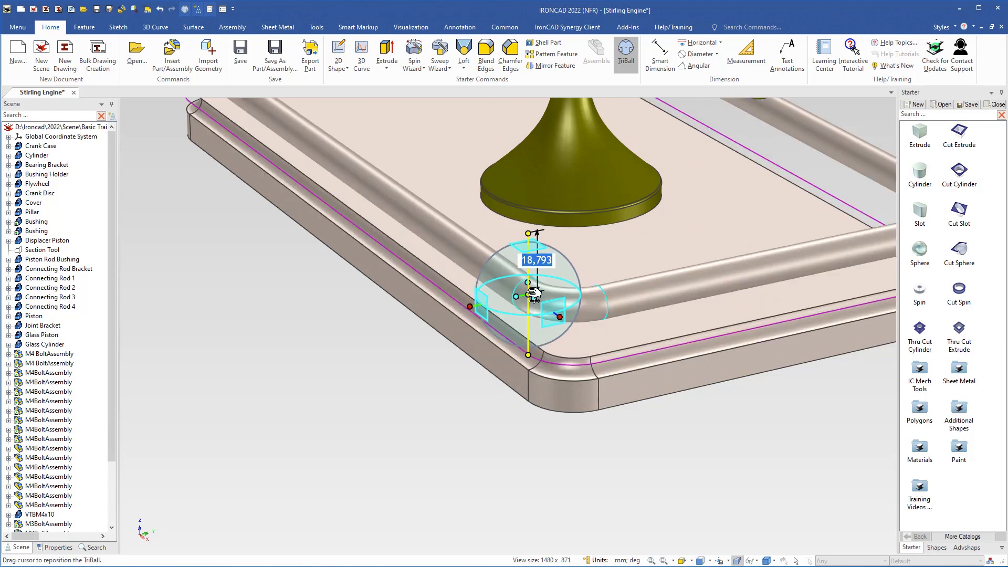
text(10)
key(Return)
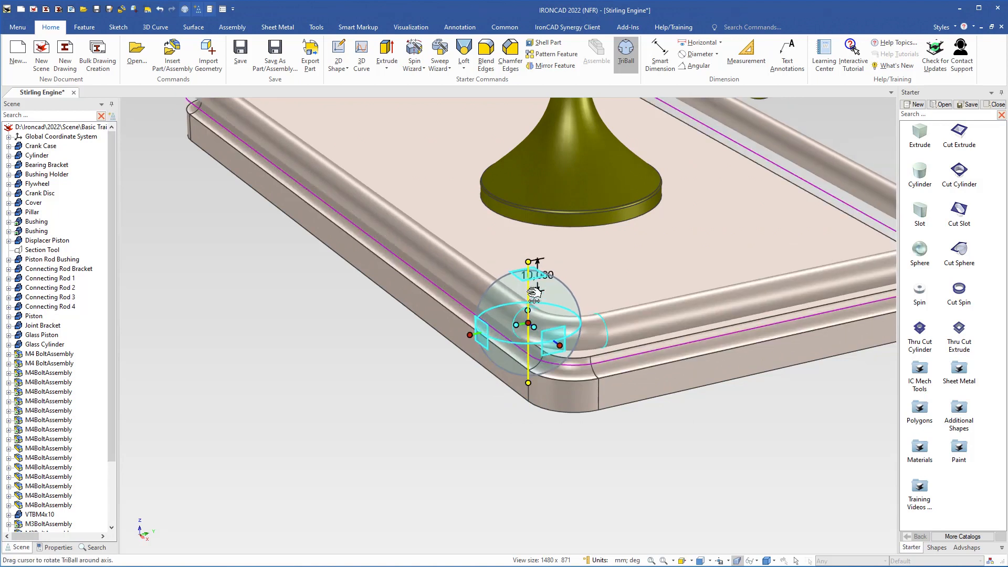
Close the TriBall and suppress the 3D guide curve that runs around the base plate's grooved edge
click(393, 381)
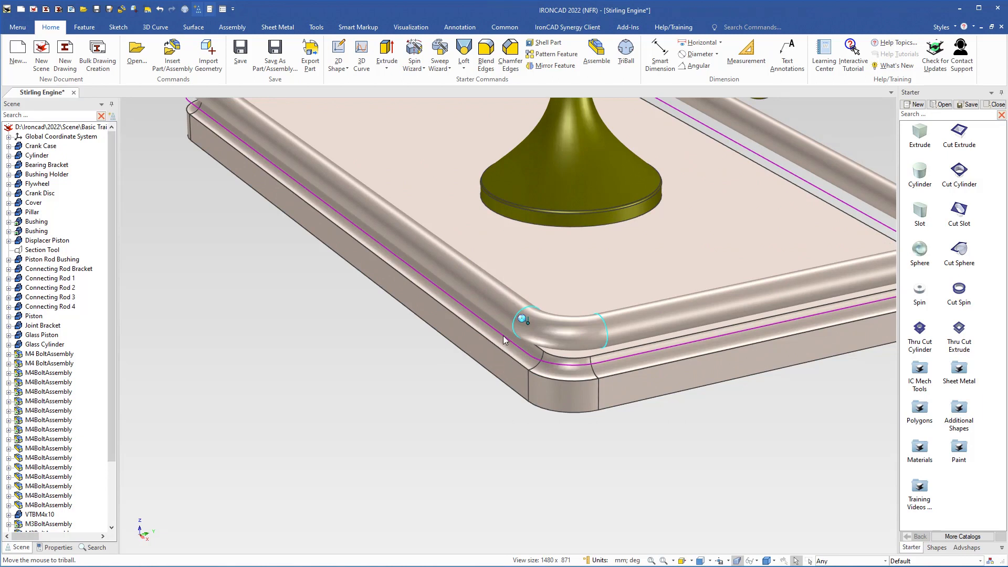
click(503, 336)
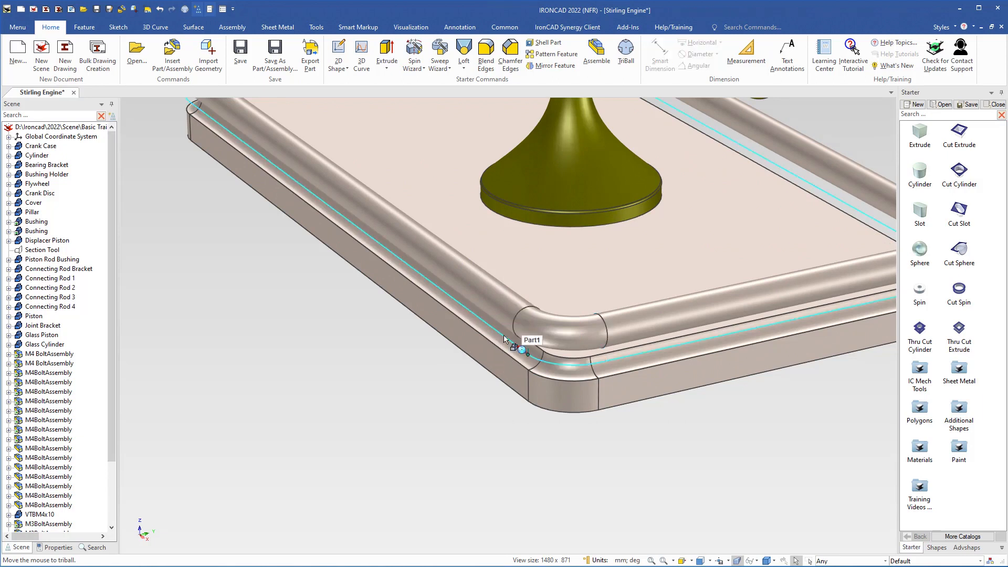
right_click(503, 336)
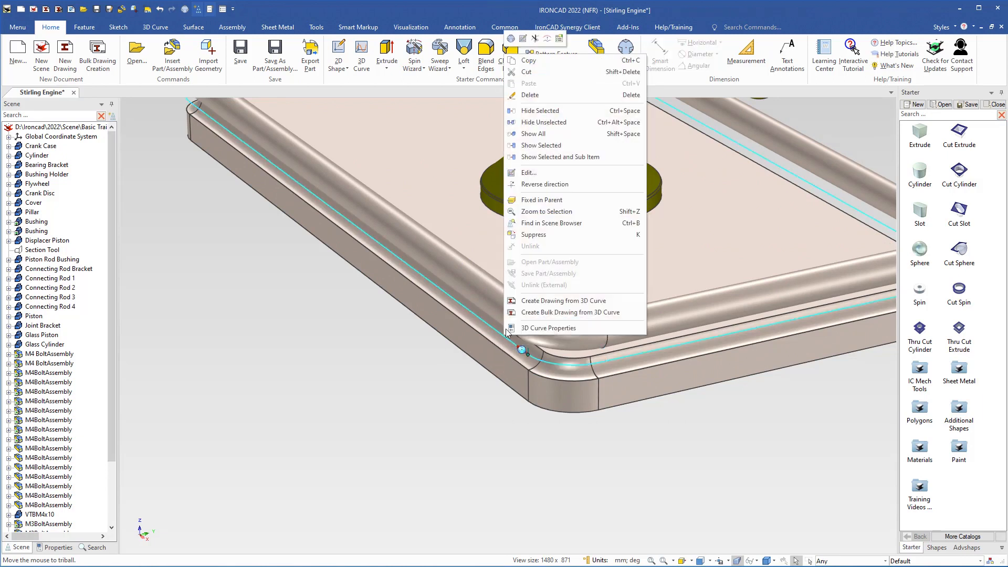
click(528, 234)
Start a material-adding solid sweep with the Sweep Wizard, oriented away from the surface and originating at the circle centre at the rail's corner
middle_drag(420, 332, 360, 355)
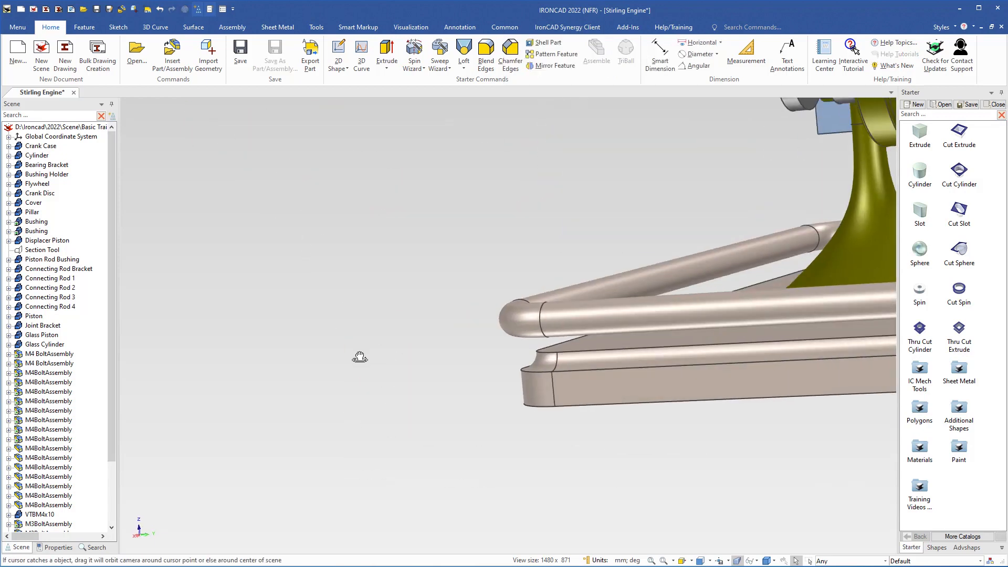
middle_drag(638, 324, 430, 366)
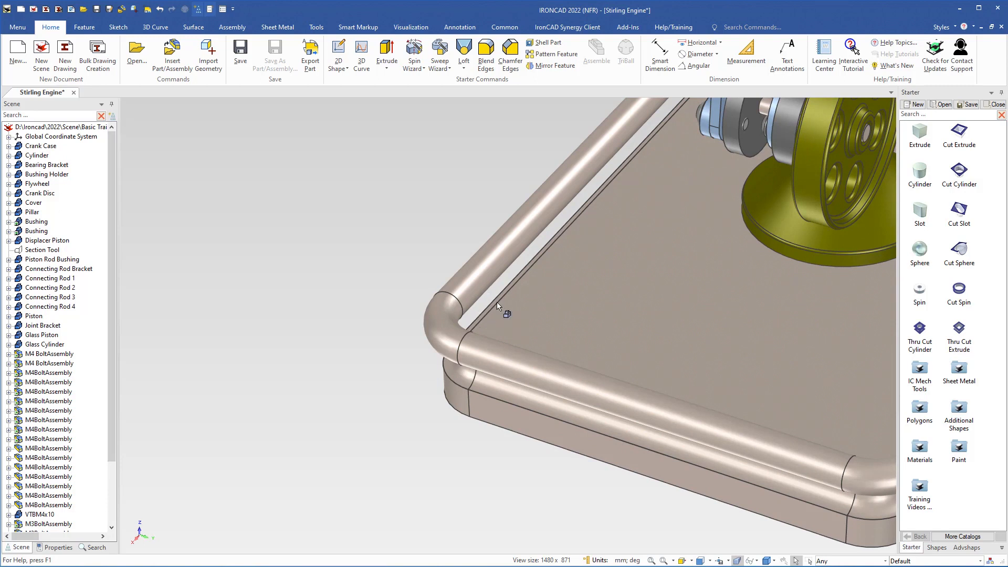
click(441, 67)
click(448, 93)
scroll(462, 331, up, 5)
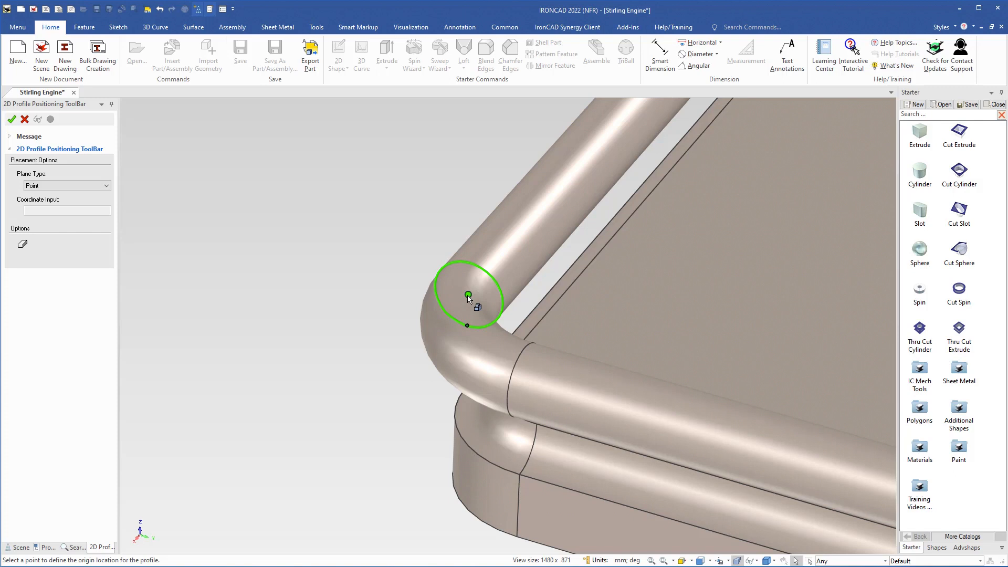
click(468, 297)
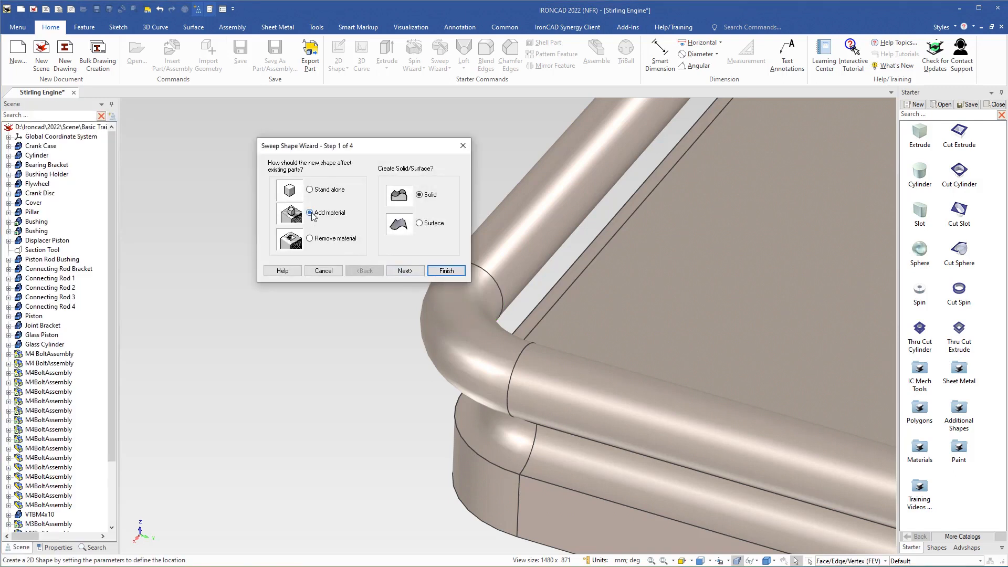
click(405, 271)
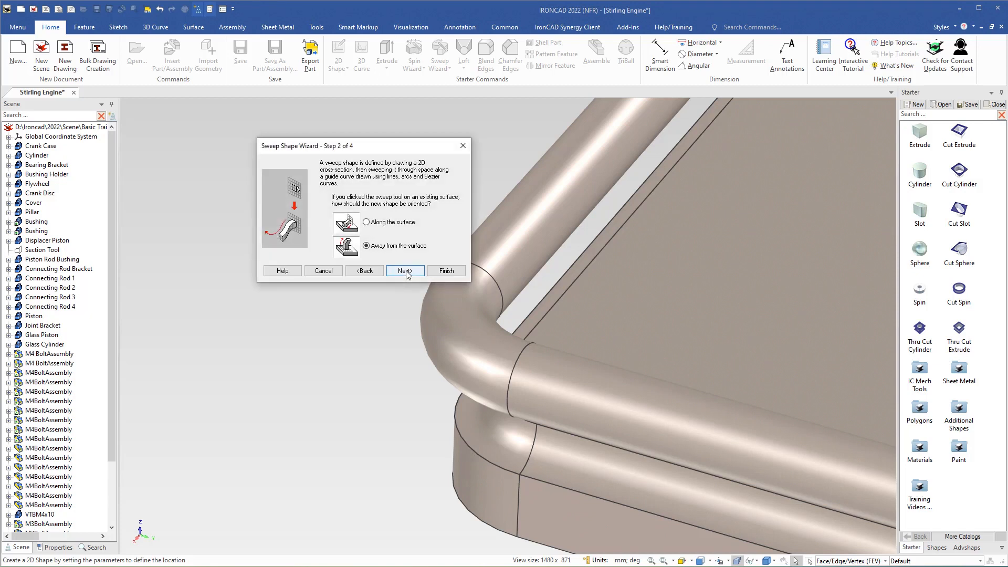
click(446, 271)
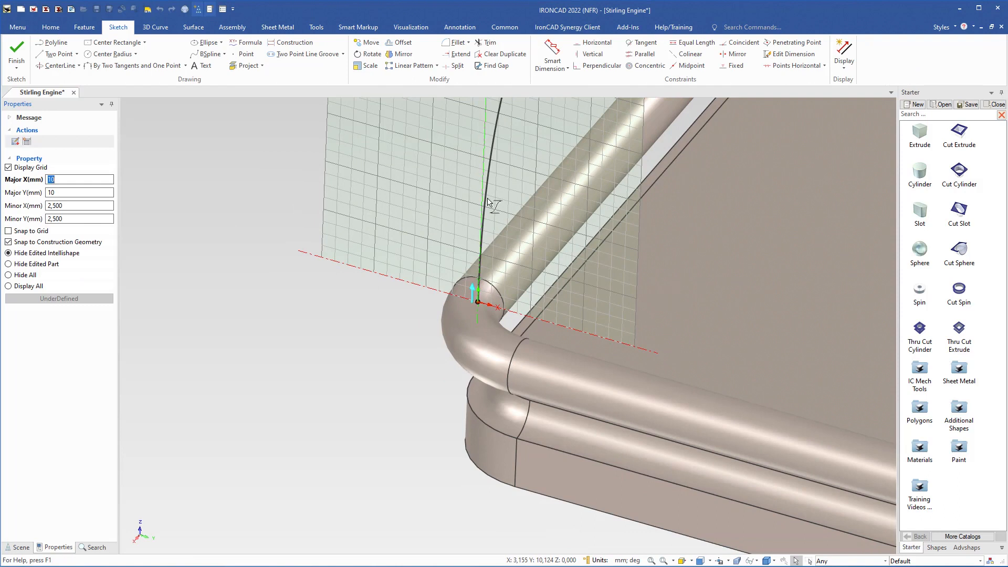
Delete the default spline from the sweep's guide curve sketch
click(486, 202)
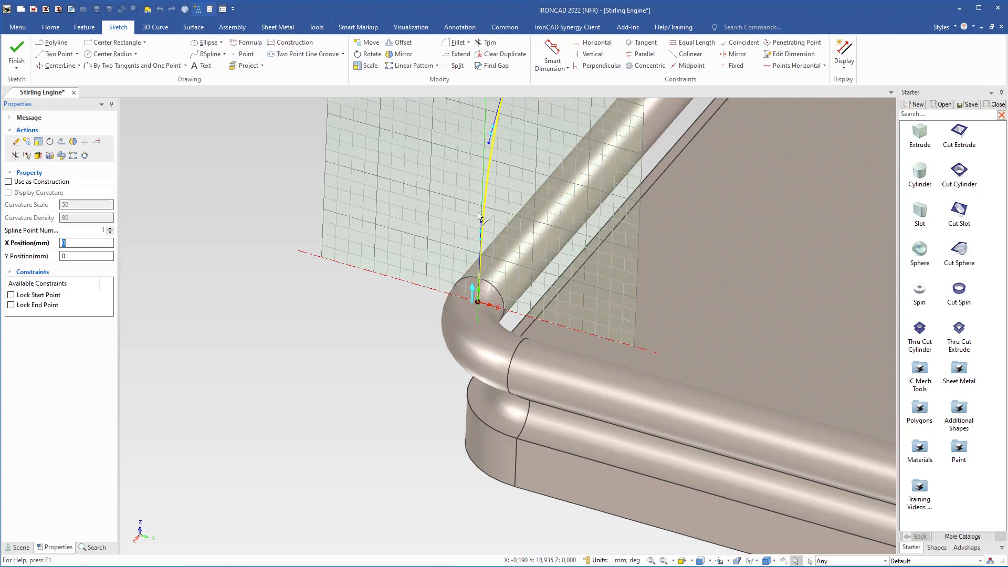
key(Escape)
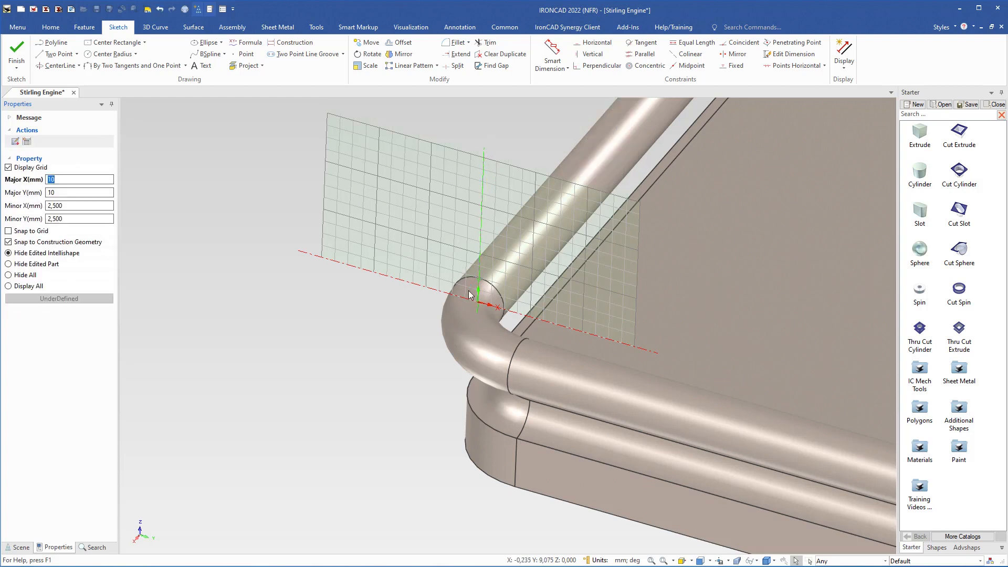
mouse_move(472, 292)
middle_down()
mouse_move(505, 300)
mouse_move(500, 283)
mouse_move(501, 303)
middle_up()
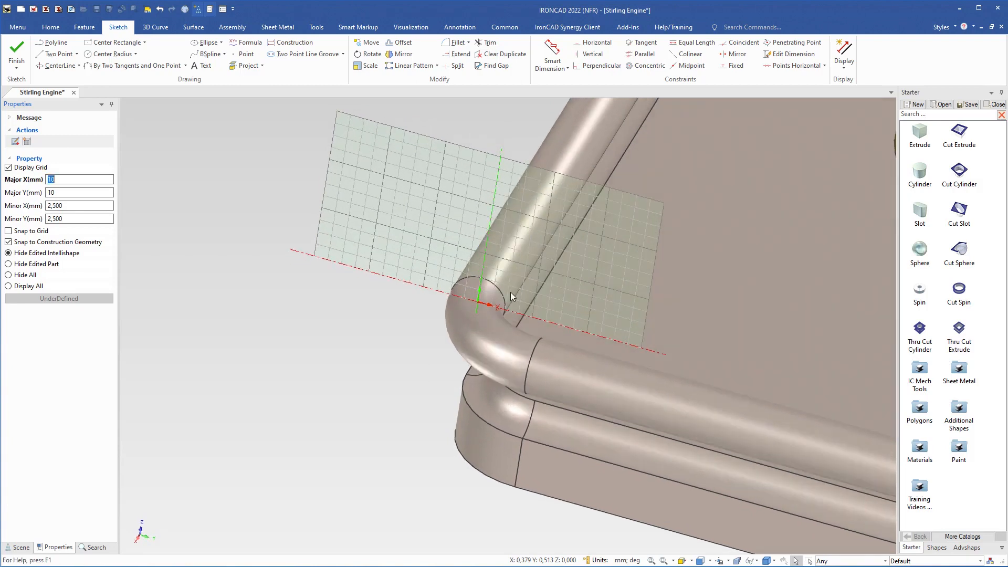
scroll(493, 310, down, 1)
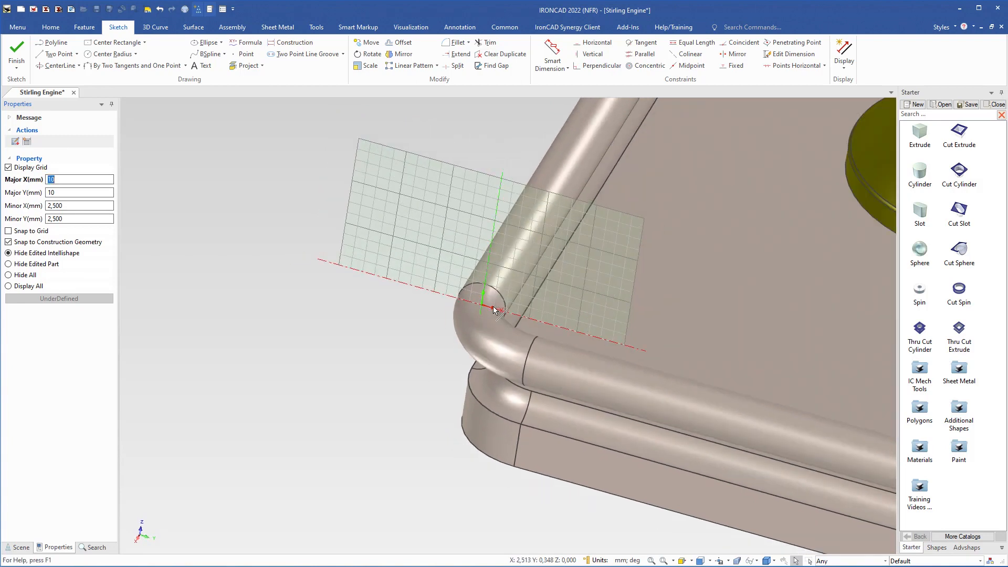
Reorient the guide sketch with the TriBall so its Y axis runs parallel to the base plate's straight upper edge
key(F10)
mouse_move(504, 329)
middle_down()
mouse_move(377, 334)
mouse_move(371, 323)
middle_up()
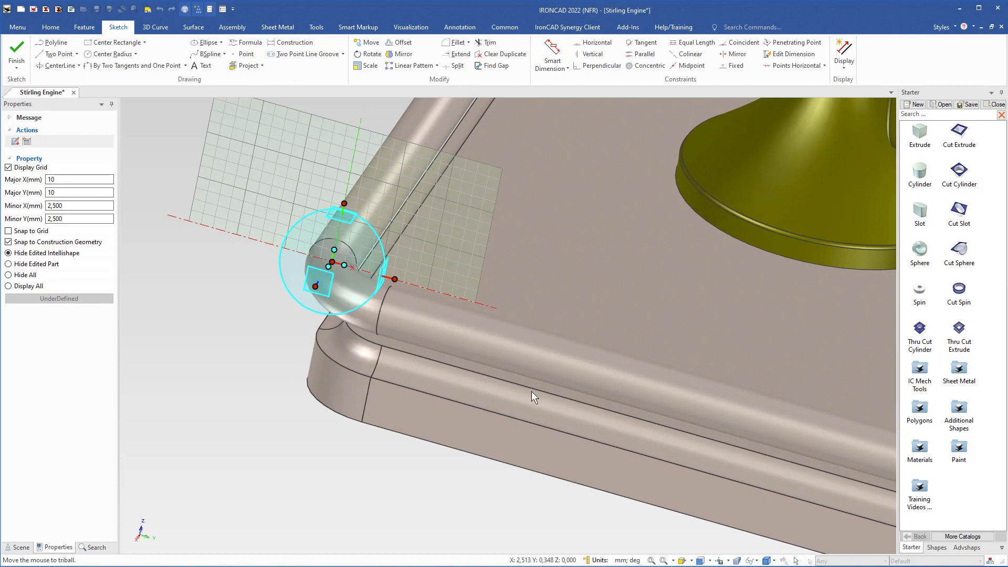
right_click(337, 249)
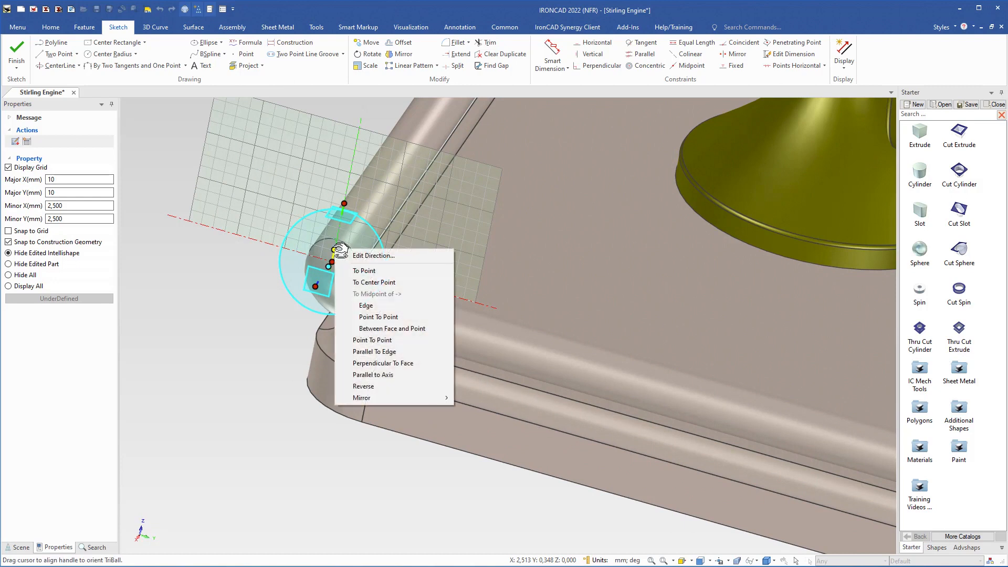
click(373, 356)
shift+middle_drag(613, 426, 441, 311)
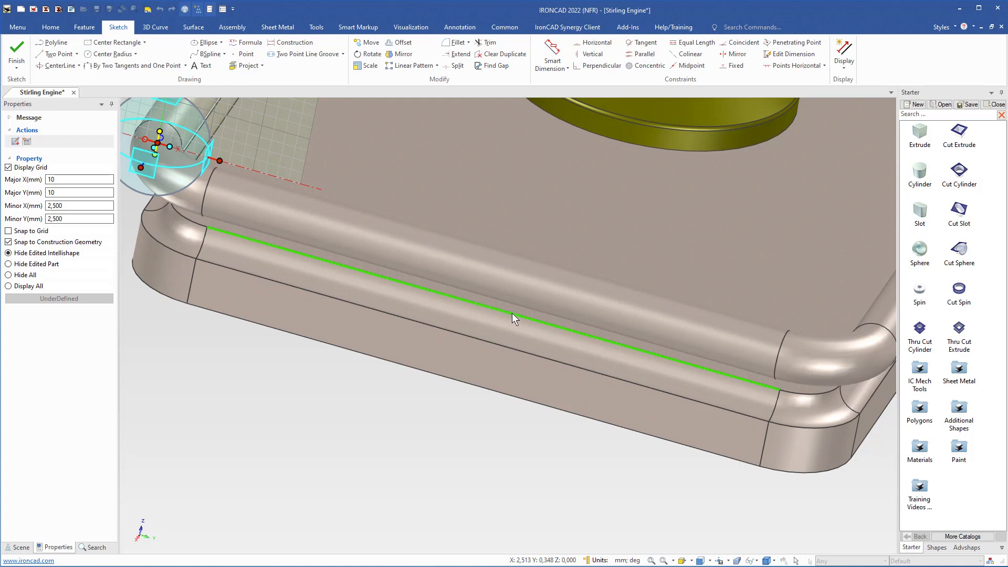
click(546, 323)
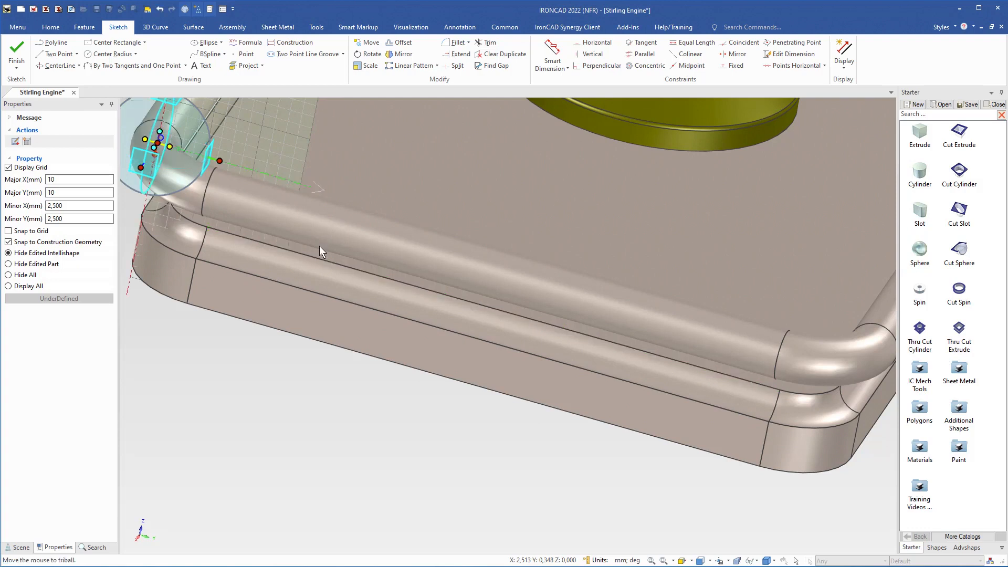
shift+middle_drag(298, 236, 449, 290)
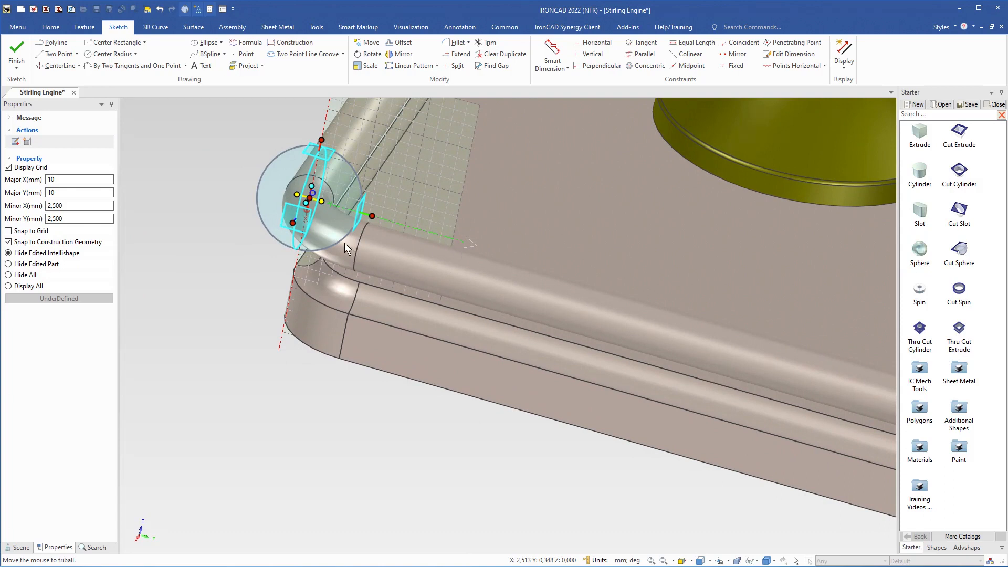
key(F10)
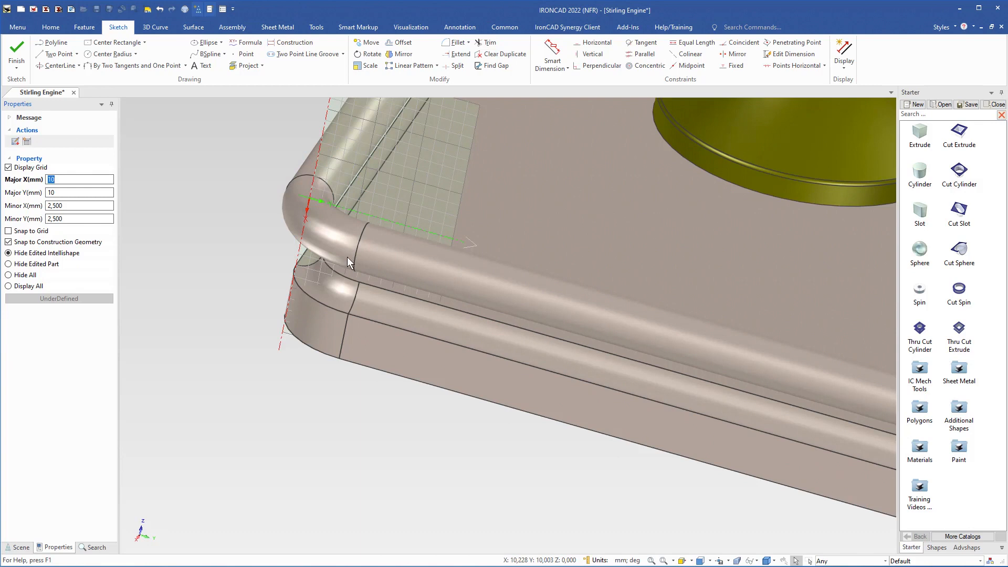
Look straight at the sketch plane and draw a 10 mm horizontal polyline segment from the rail's centre inward over the plate
shift+middle_drag(346, 260, 405, 305)
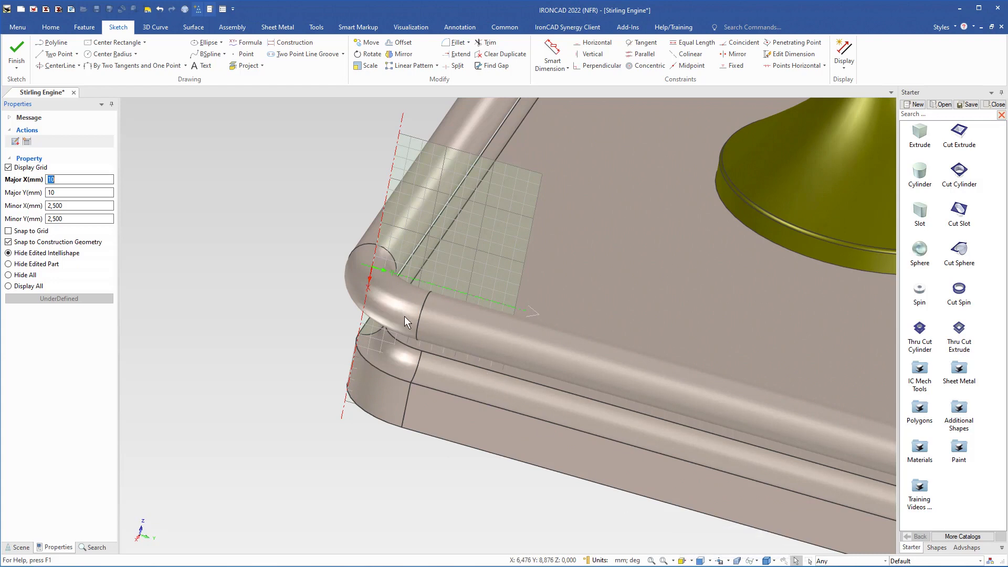
key(F7)
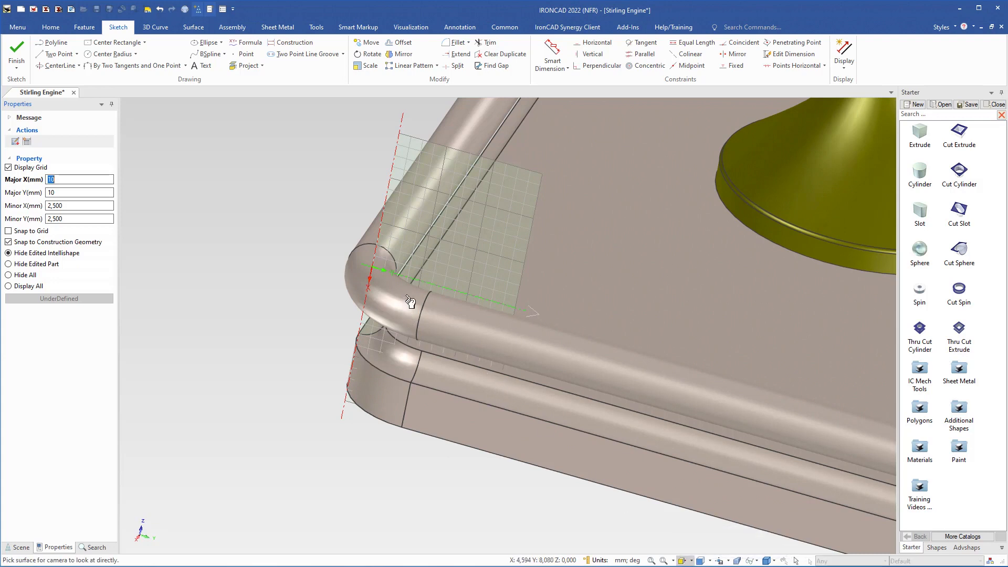
click(377, 272)
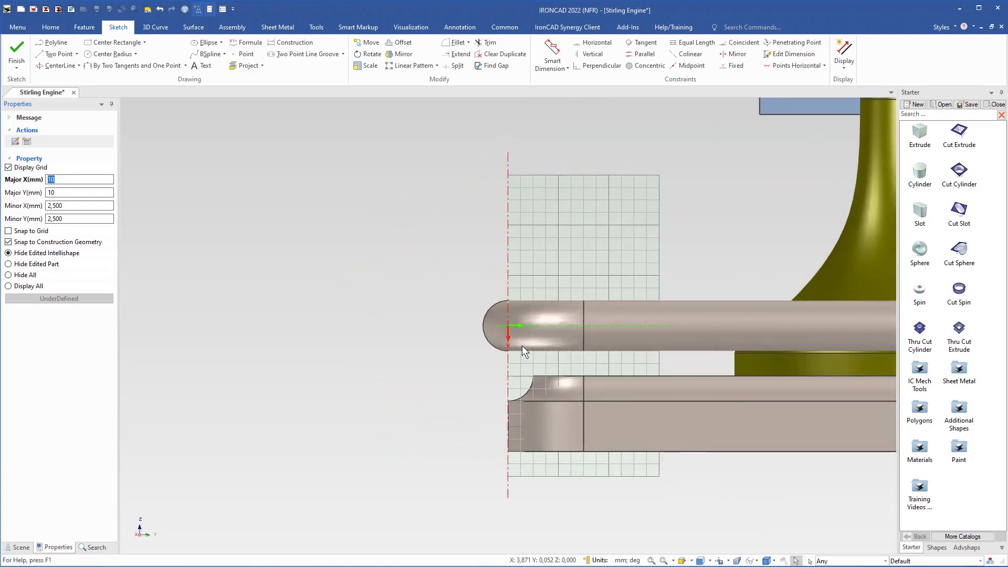
right_click(522, 346)
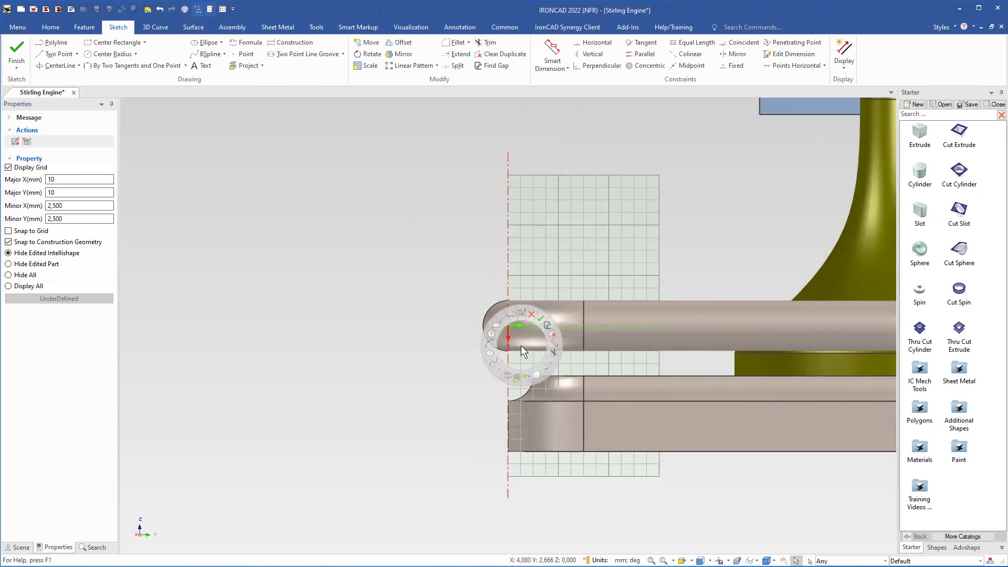
click(513, 319)
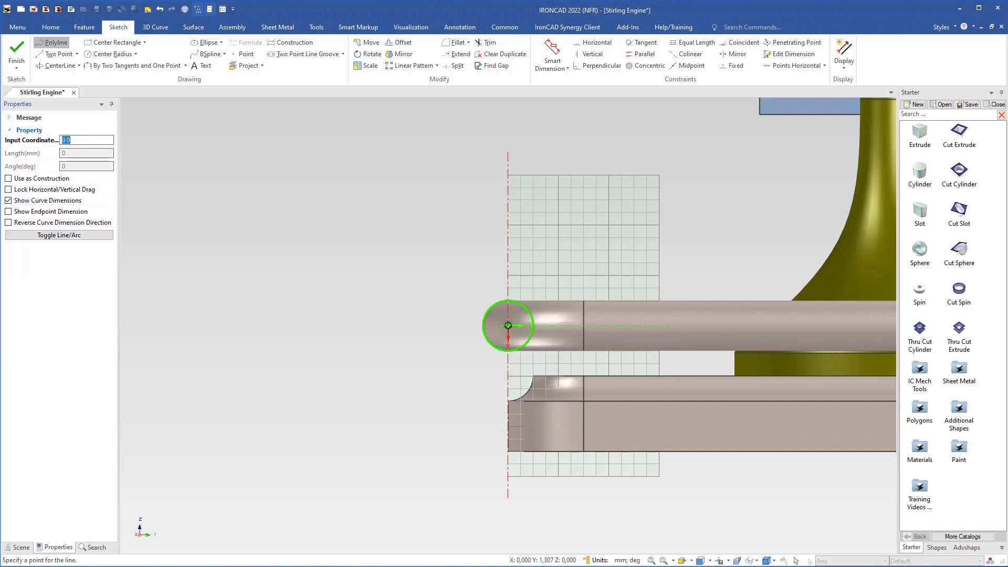
click(508, 325)
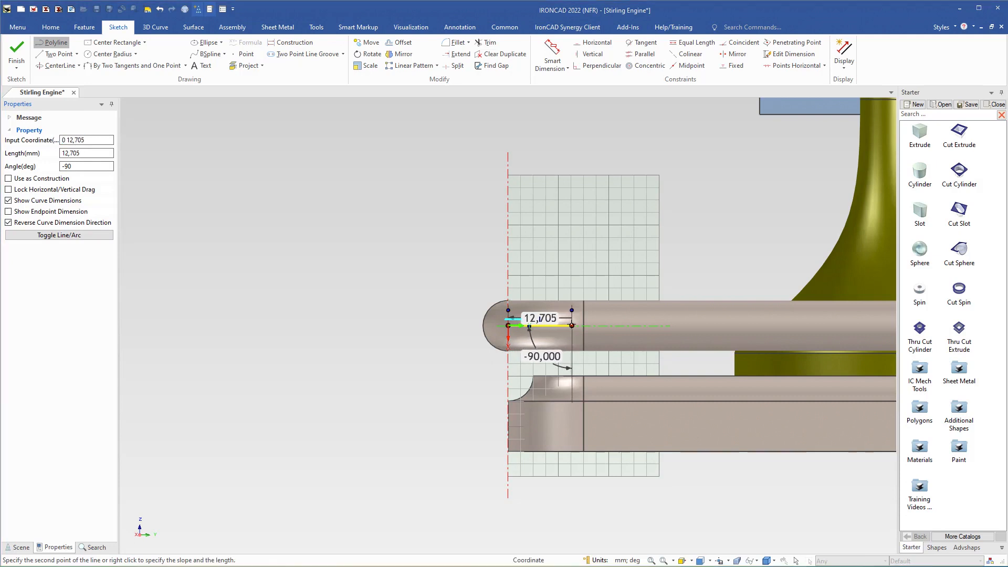
right_click(572, 325)
text(10)
key(Return)
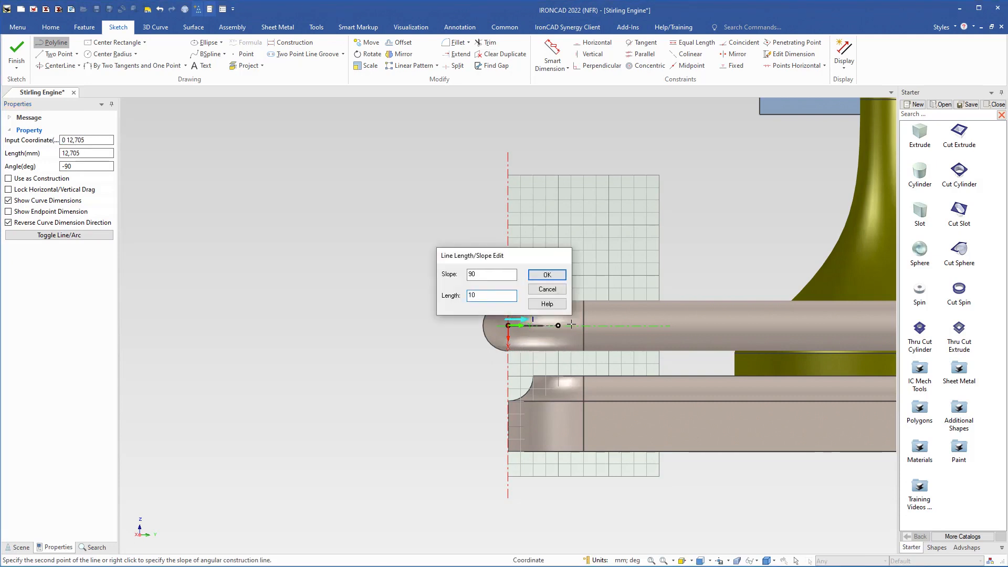
Continue the polyline vertically down to the base plate's top face and end the line there
scroll(666, 341, up, 3)
scroll(600, 335, up, 2)
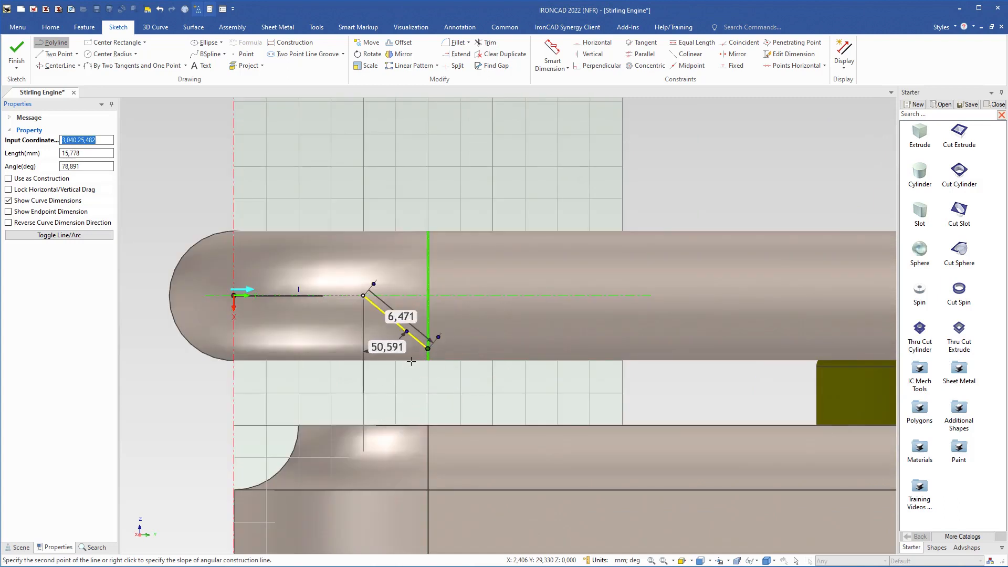
click(363, 425)
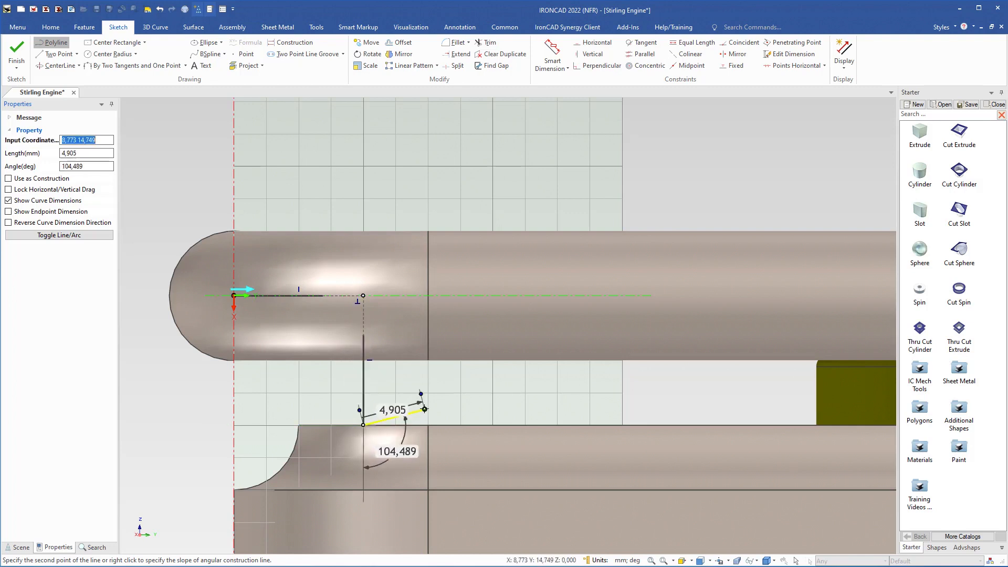
key(Escape)
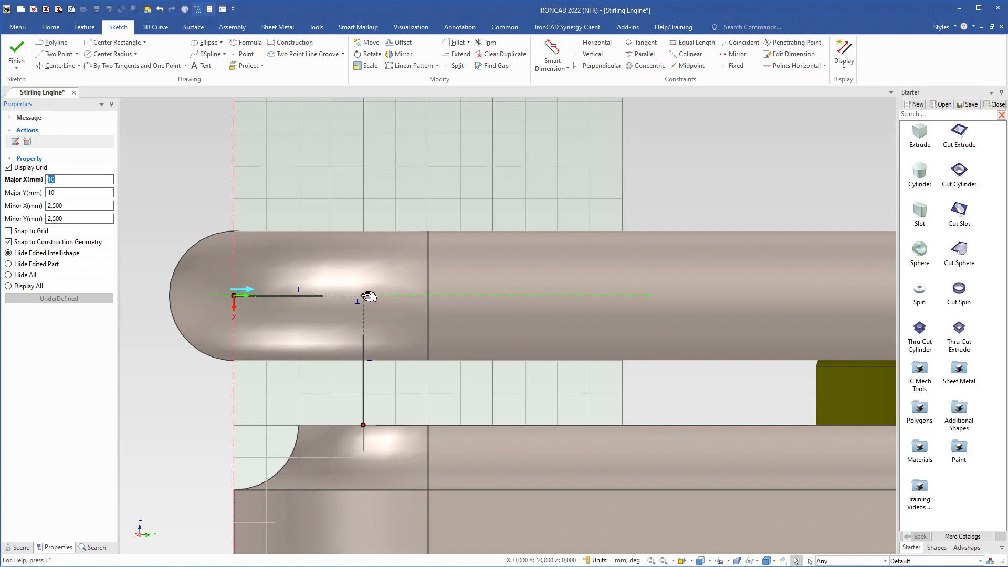
Fillet the corner between the horizontal and vertical guide lines with a 5 mm radius
right_click(368, 296)
click(376, 327)
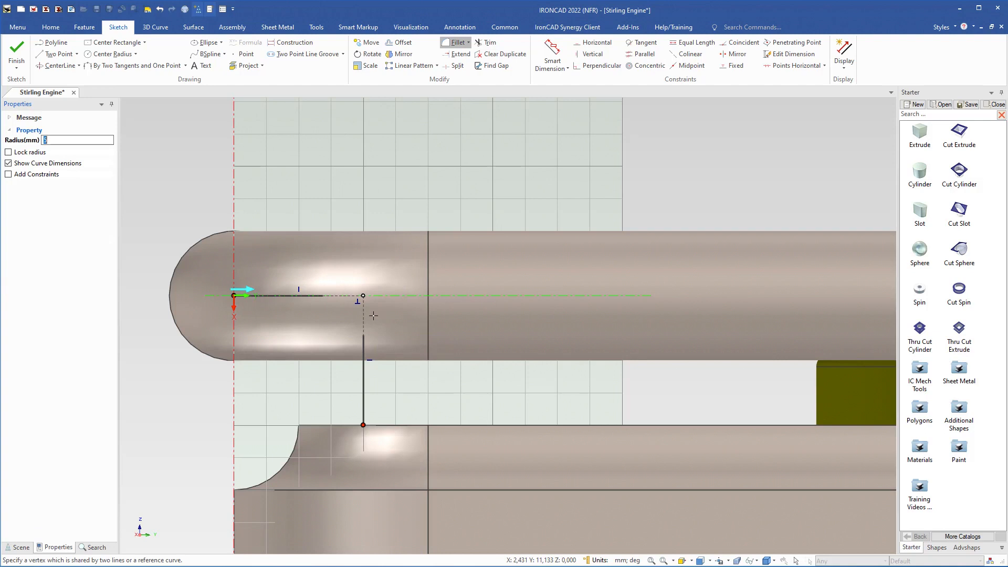
click(363, 295)
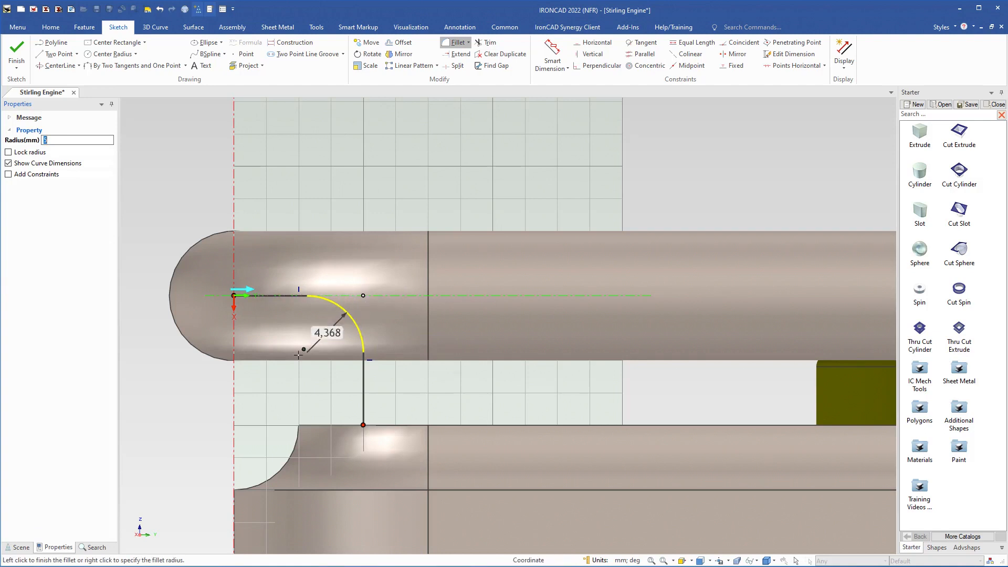
text(5)
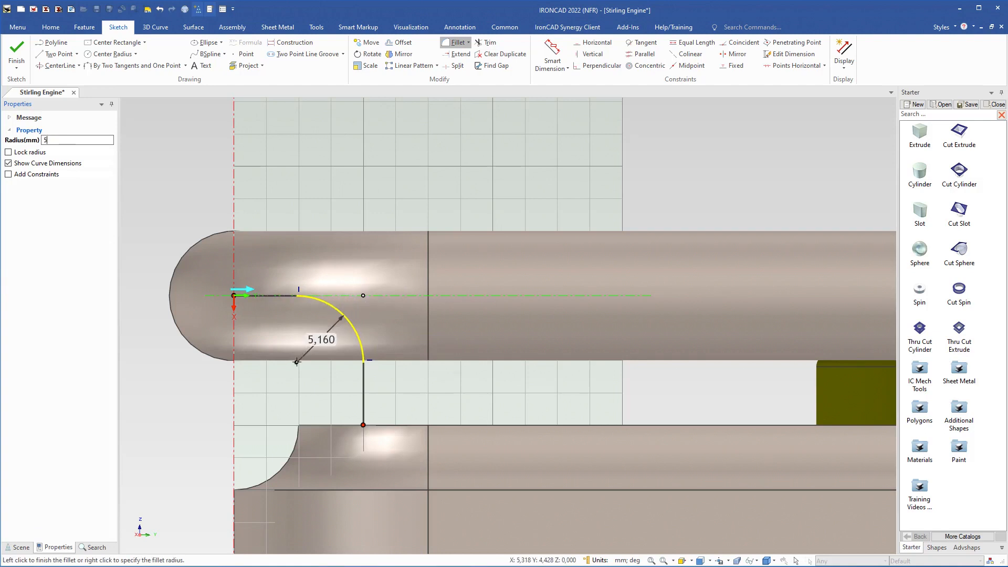
key(Return)
scroll(493, 304, down, 3)
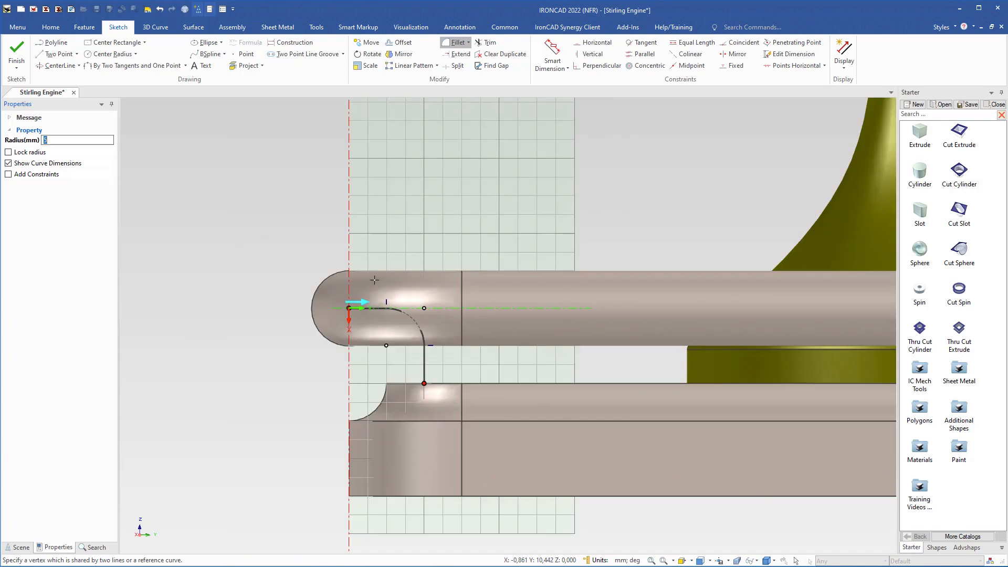
middle_drag(515, 295, 490, 370)
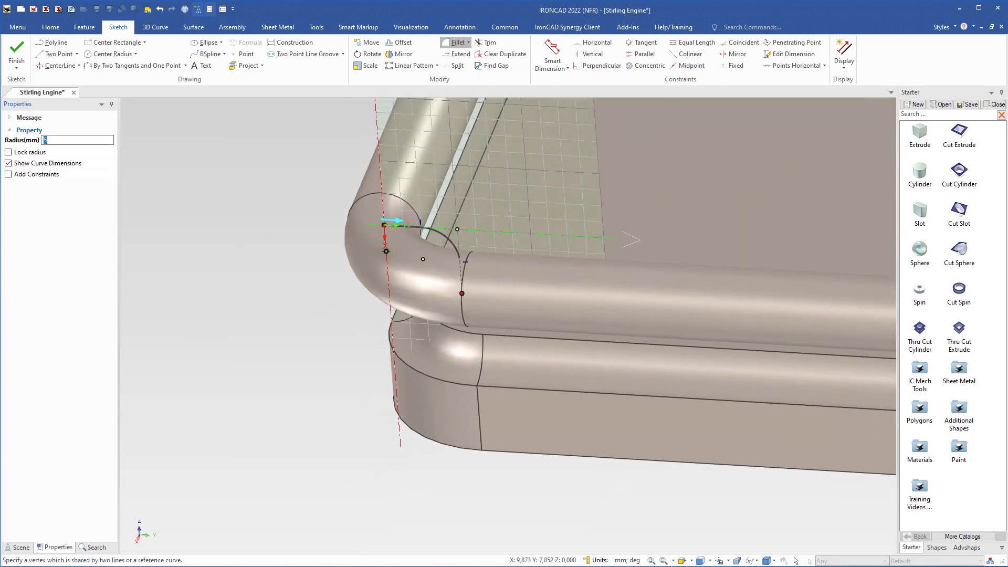
key(Escape)
mouse_move(376, 282)
middle_down()
mouse_move(360, 285)
mouse_move(479, 293)
mouse_move(395, 272)
middle_up()
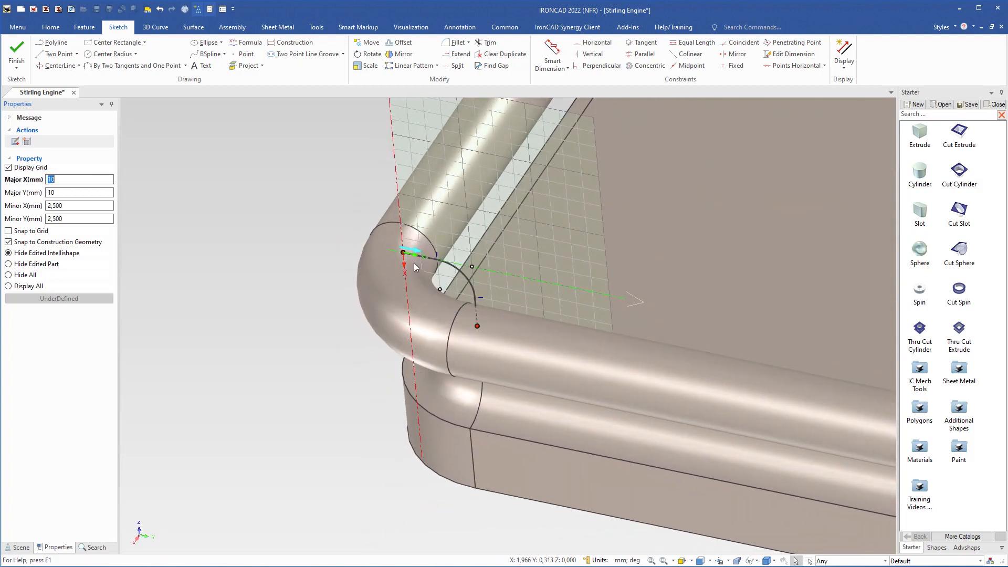
Finish the filleted guide curve's sketch and proceed to the support's cross-section sketch
click(477, 326)
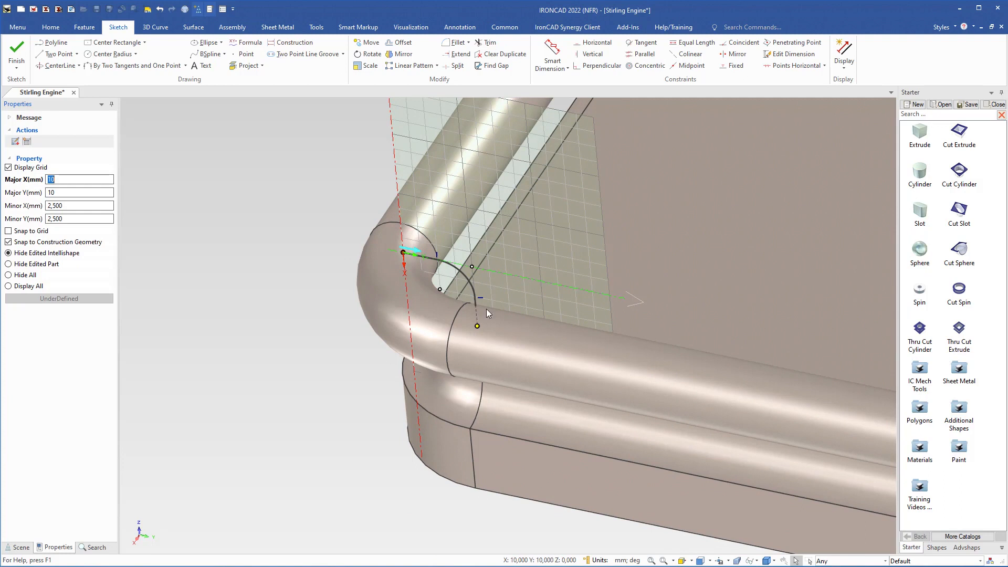
right_click(441, 242)
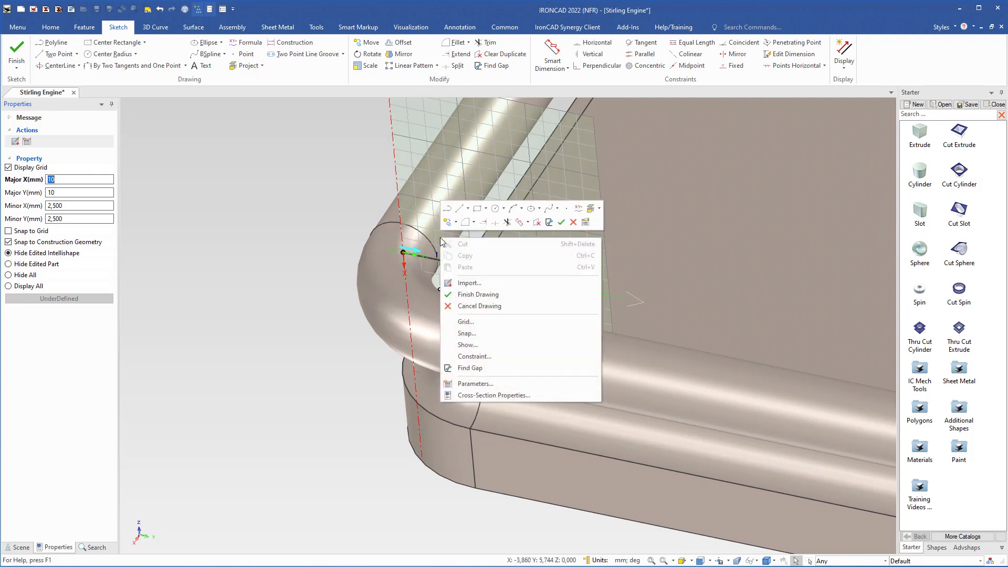
click(471, 298)
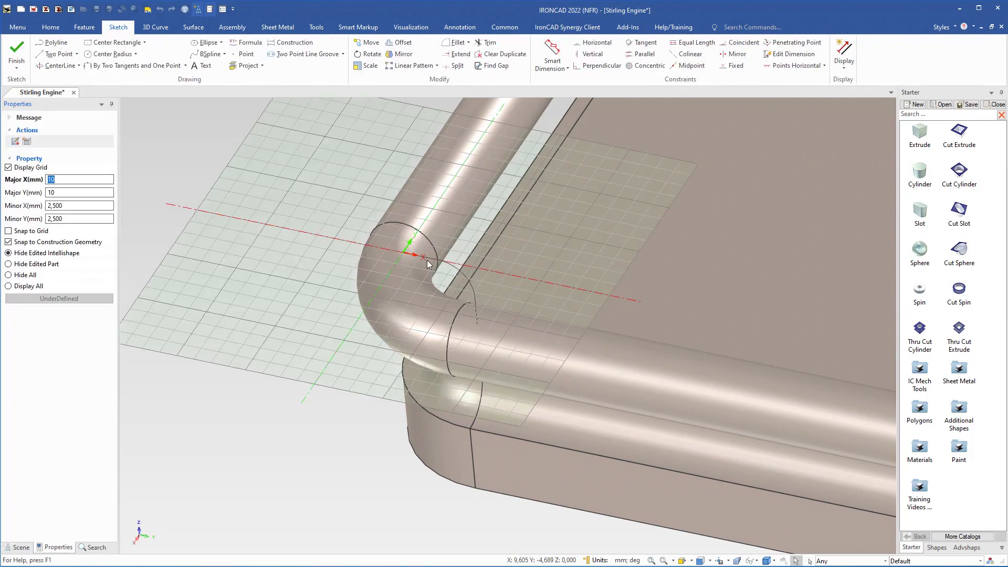
Reorient the cross-section sketch with the TriBall so its Z axis runs parallel to the base plate's straight edge
middle_drag(427, 260, 437, 284)
scroll(457, 309, up, 3)
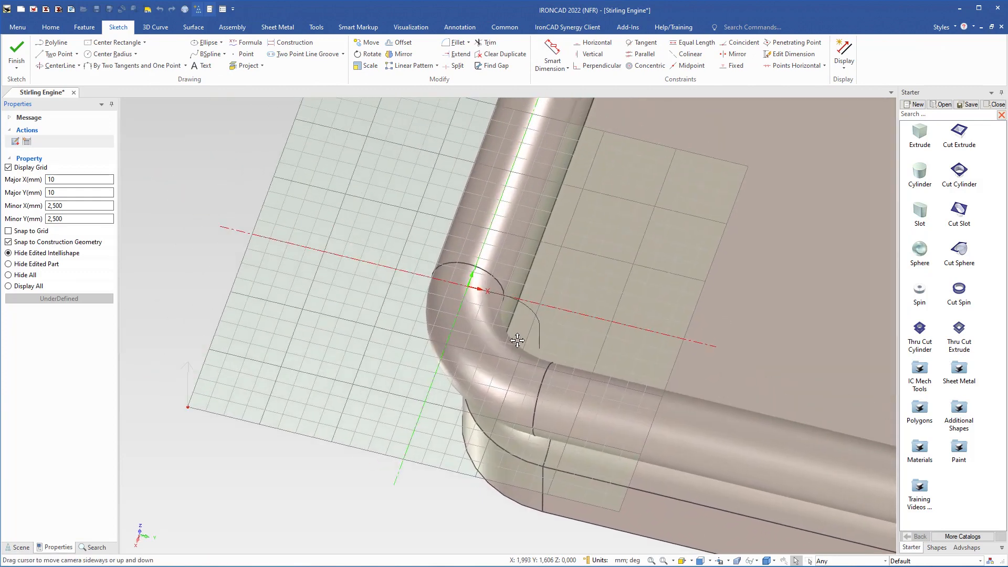
scroll(484, 342, down, 2)
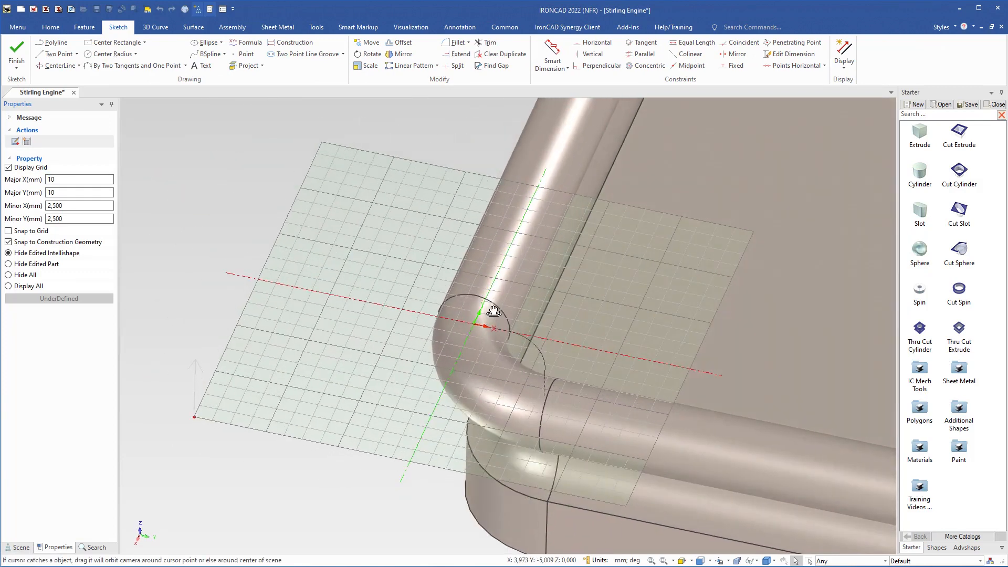
click(486, 327)
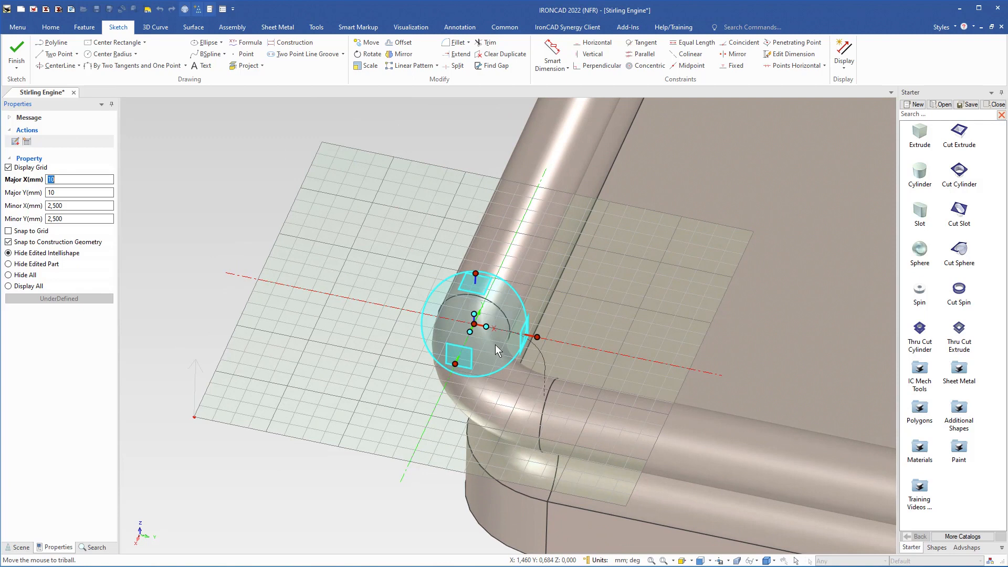
middle_drag(496, 344, 517, 302)
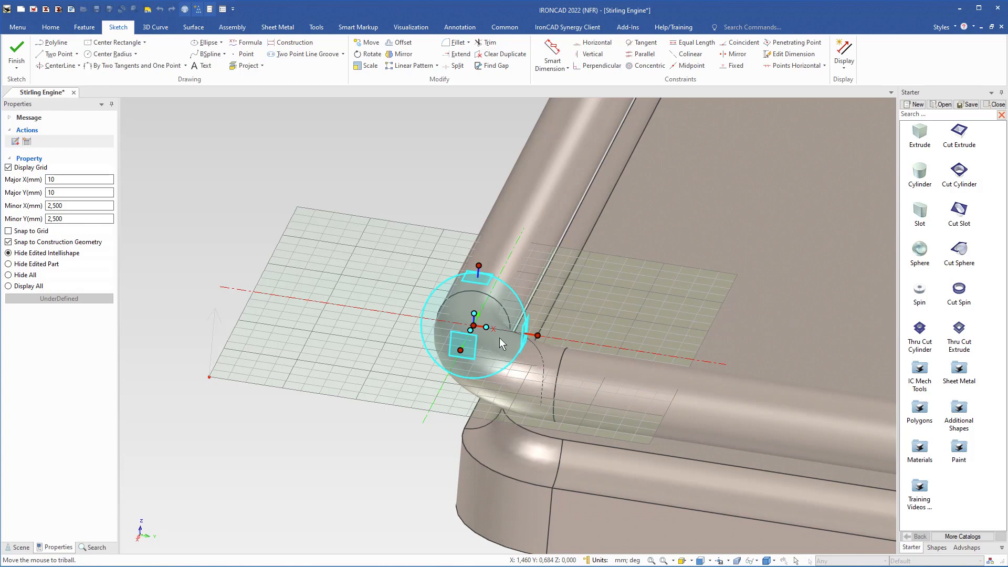
right_click(475, 314)
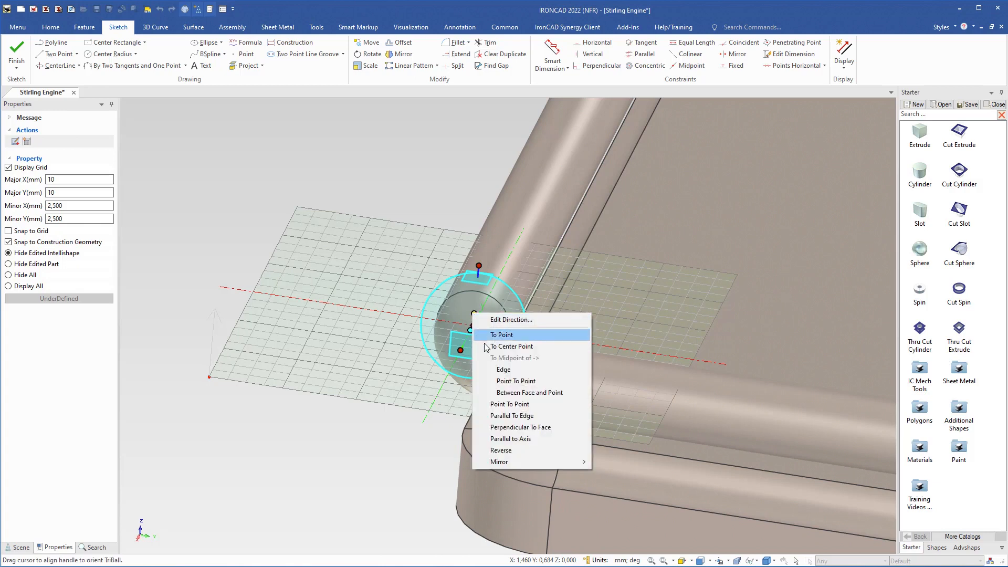
click(506, 417)
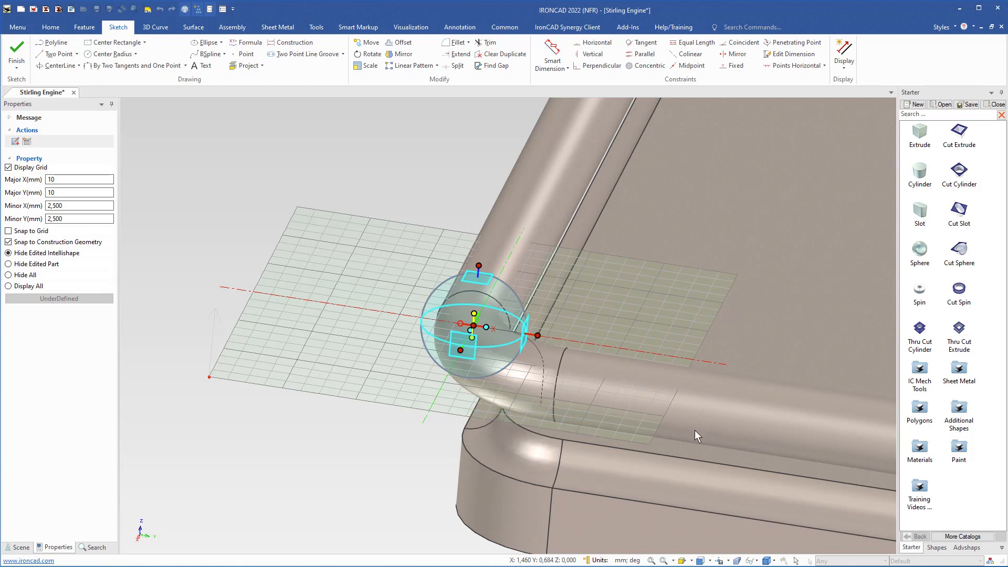
shift+middle_drag(708, 431, 383, 275)
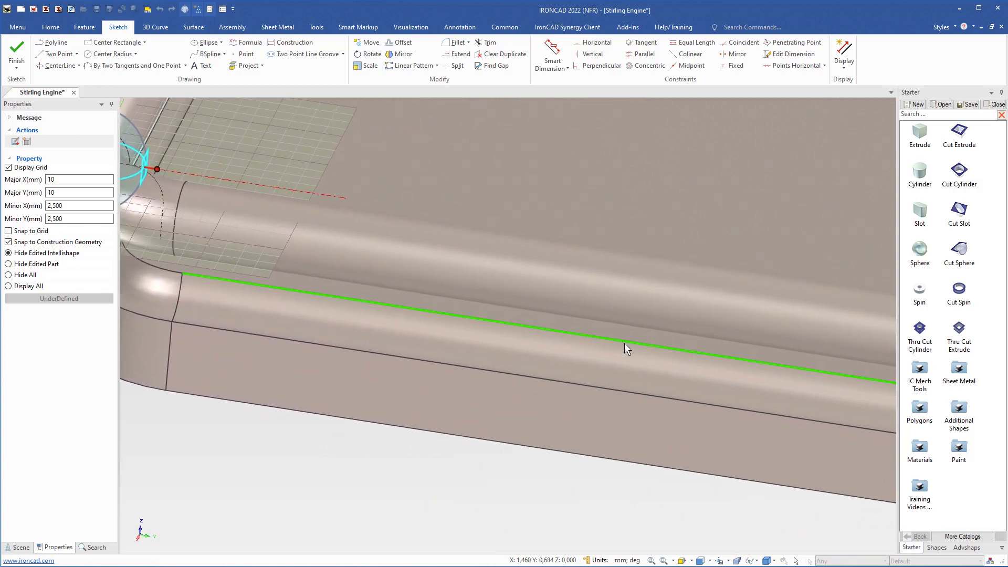
click(684, 349)
mouse_move(282, 193)
shift+middle_down()
mouse_move(543, 322)
mouse_move(625, 381)
shift+middle_up()
mouse_move(468, 314)
middle_down()
mouse_move(394, 308)
mouse_move(462, 344)
mouse_move(447, 342)
middle_up()
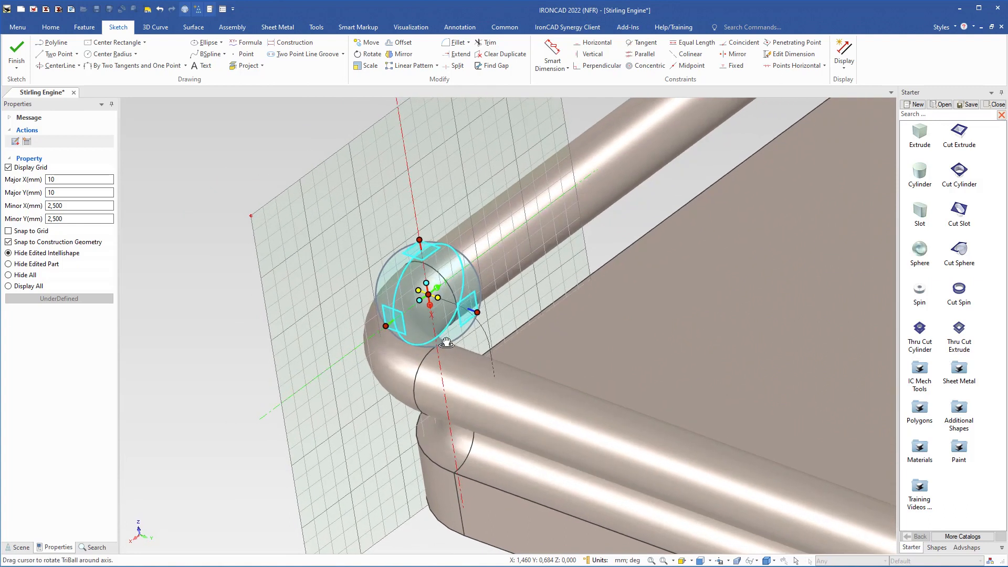
key(F10)
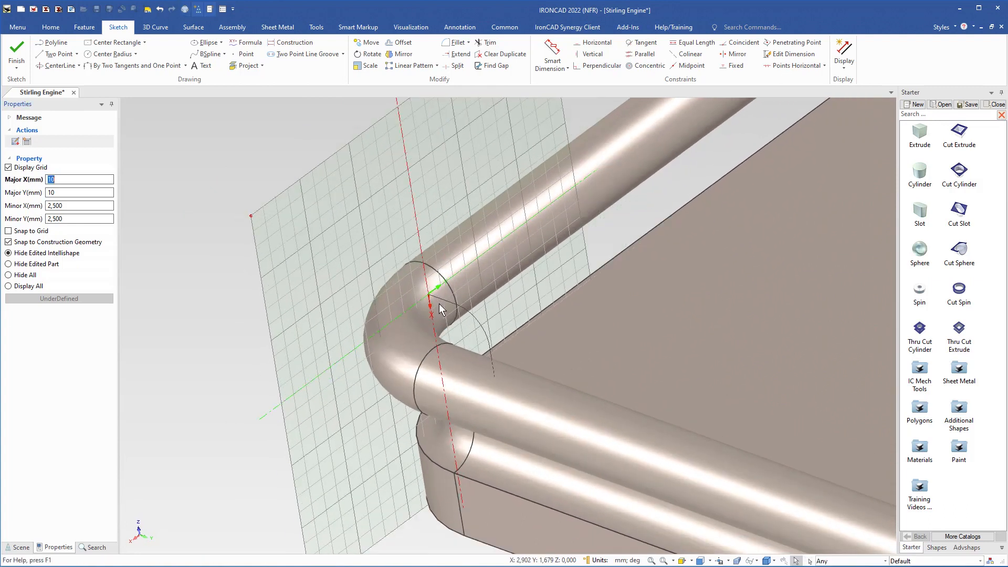
Draw a 4 mm radius circle centred on the guide curve's start point and finish the sketch to generate the swept support
scroll(439, 304, up, 2)
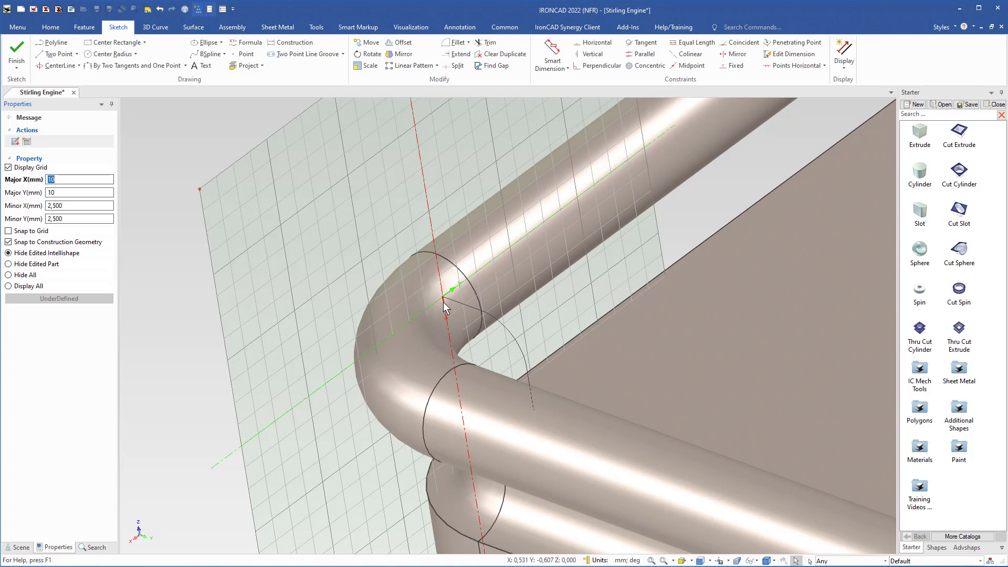
right_click(443, 300)
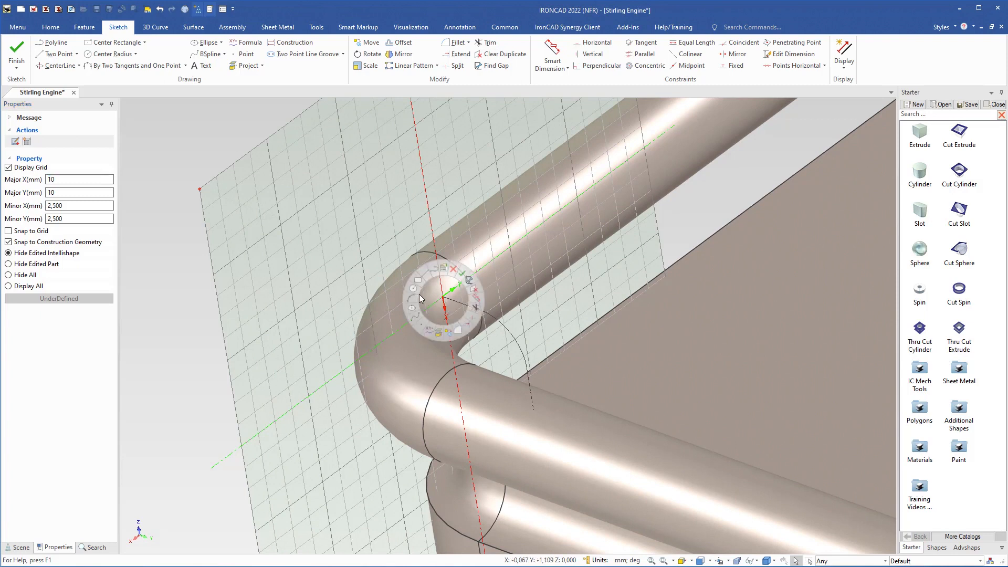
click(415, 292)
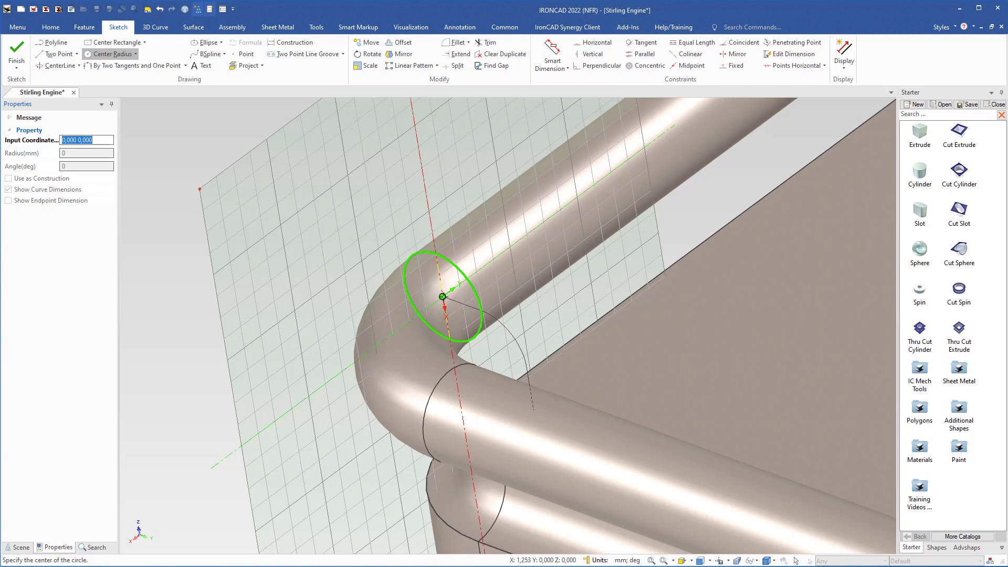
click(443, 297)
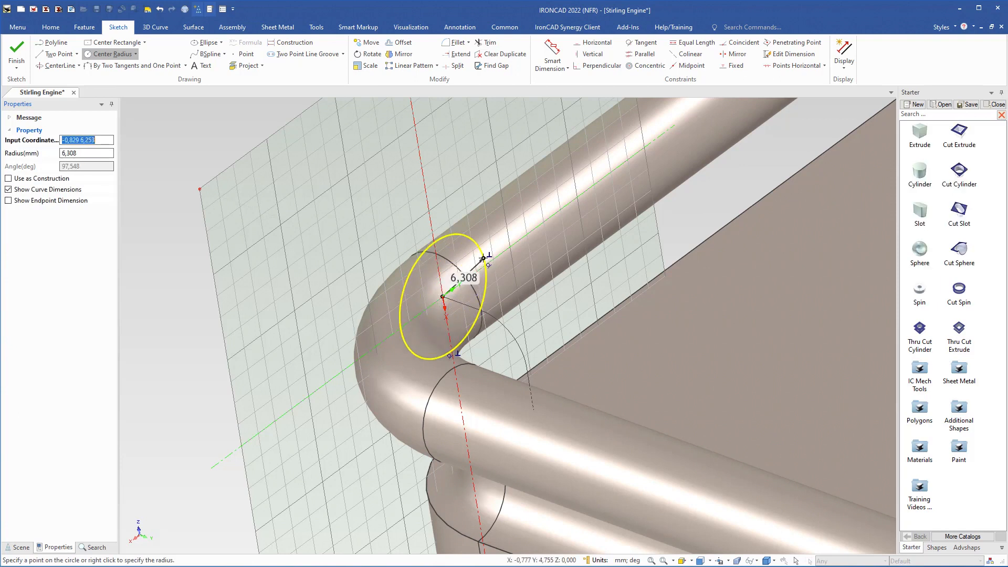
right_click(482, 258)
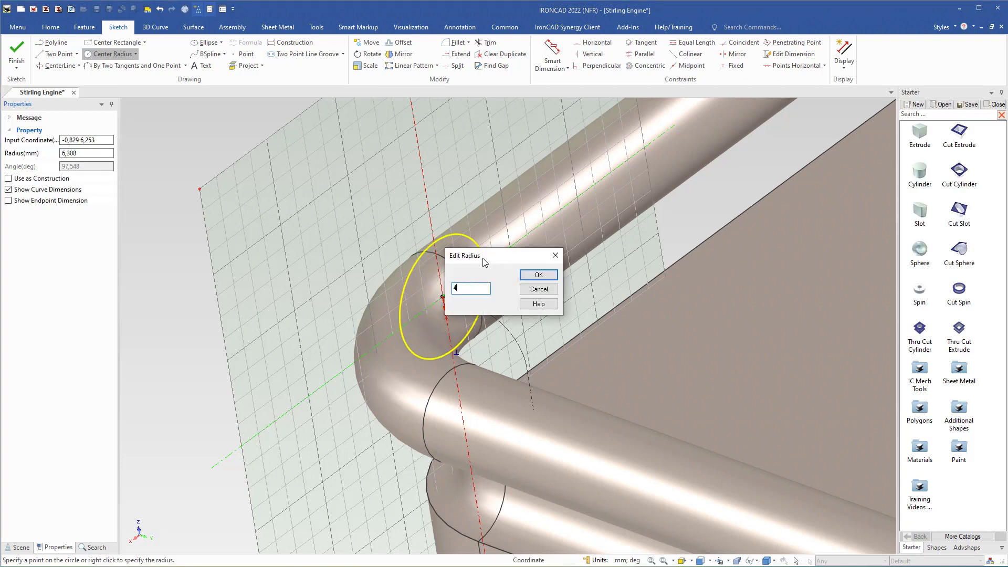
key(Return)
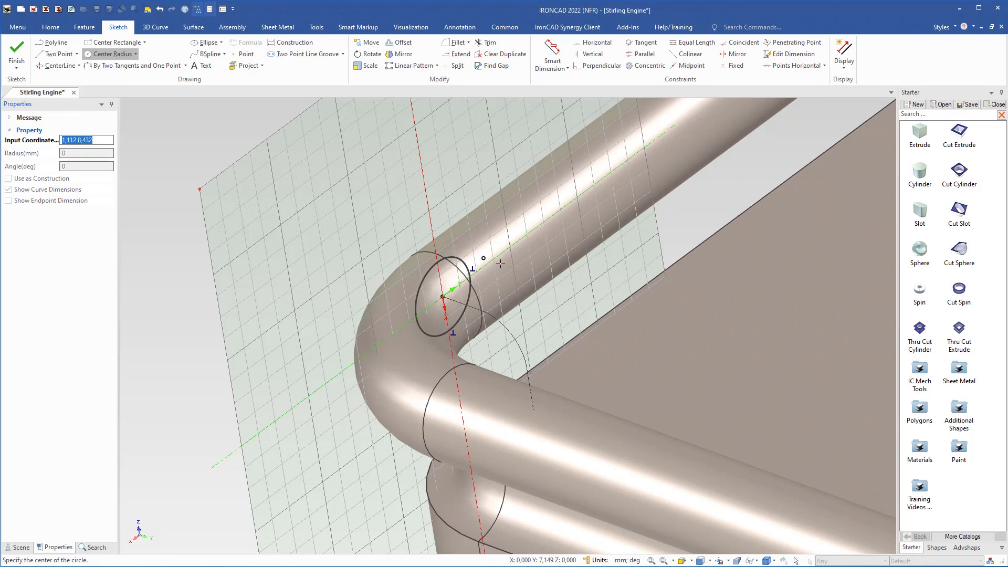
key(Escape)
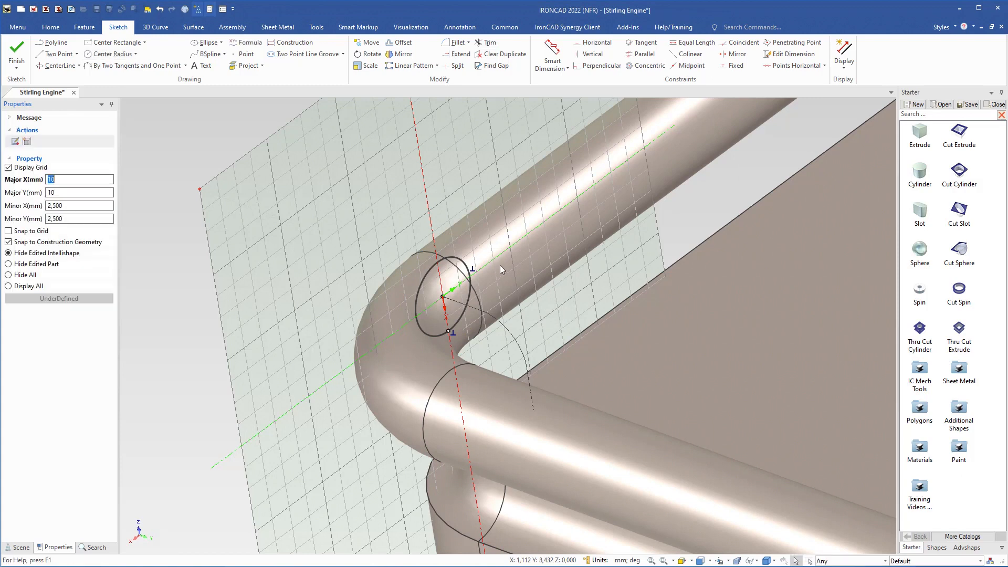
right_click(497, 290)
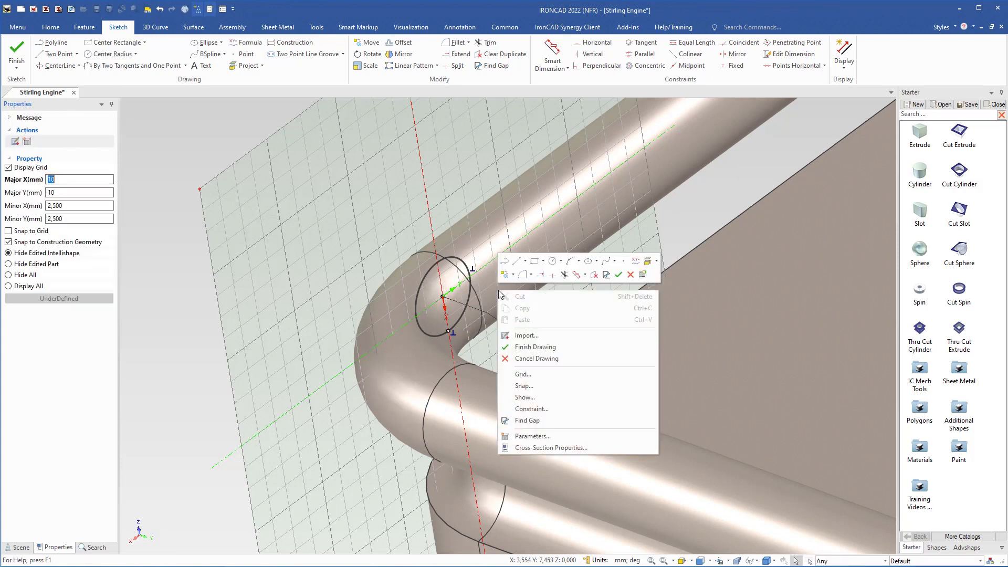
click(531, 347)
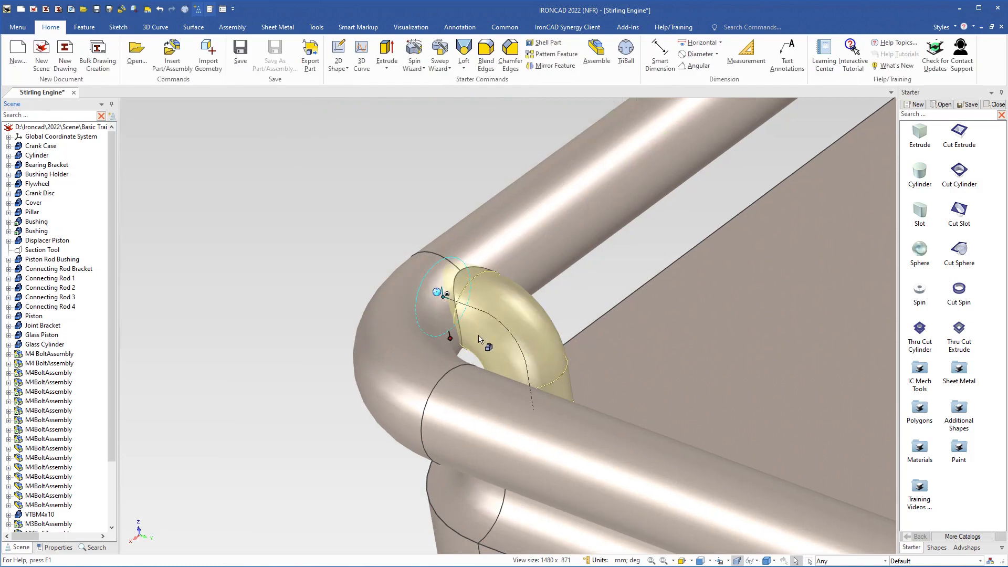
Create 2 linked copies of the swept support with the TriBall, spaced 130 mm along the long side of the rail
scroll(491, 366, up, 2)
scroll(491, 365, down, 2)
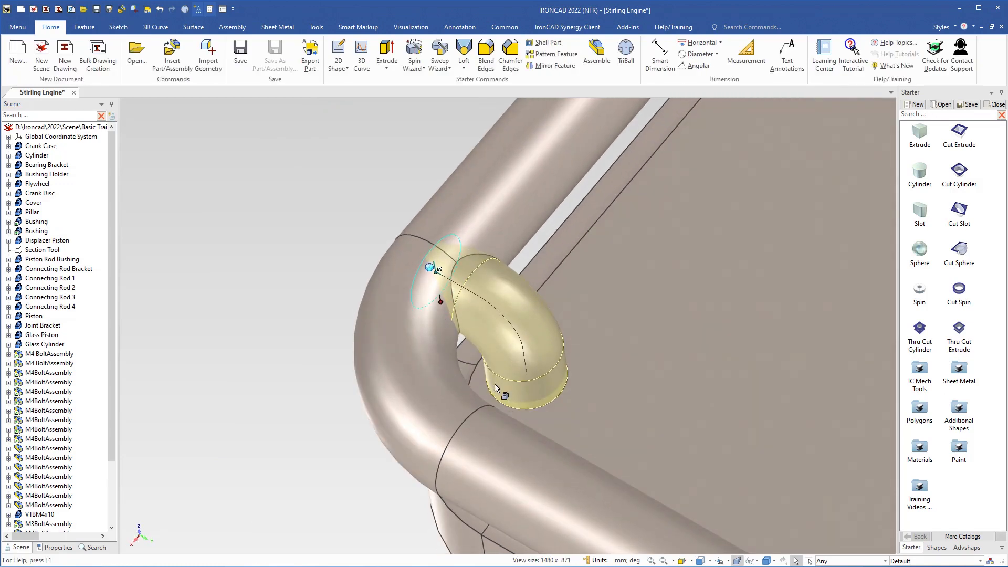
scroll(496, 378, down, 3)
middle_drag(588, 468, 625, 434)
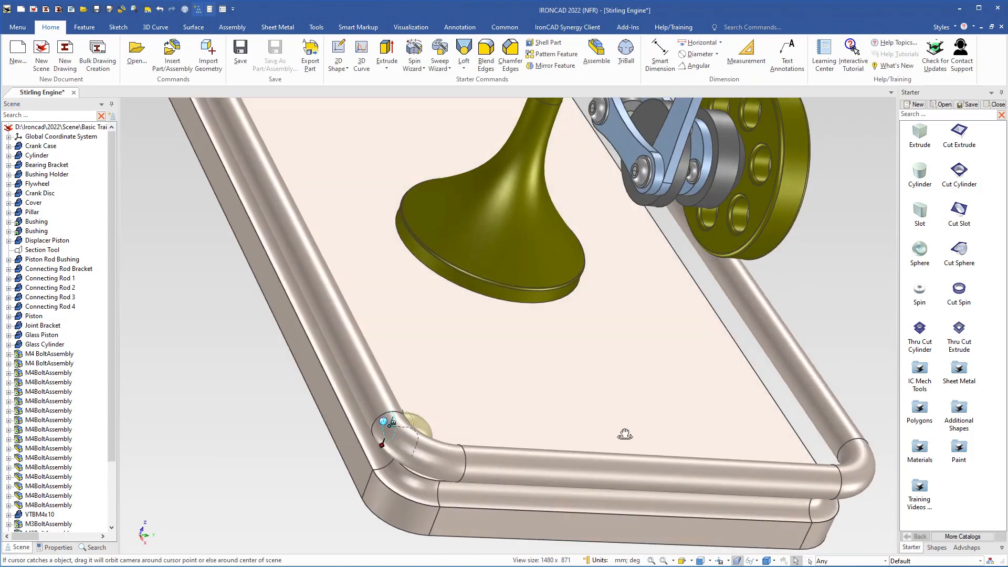
middle_drag(200, 365, 430, 262)
shift+middle_drag(514, 283, 322, 270)
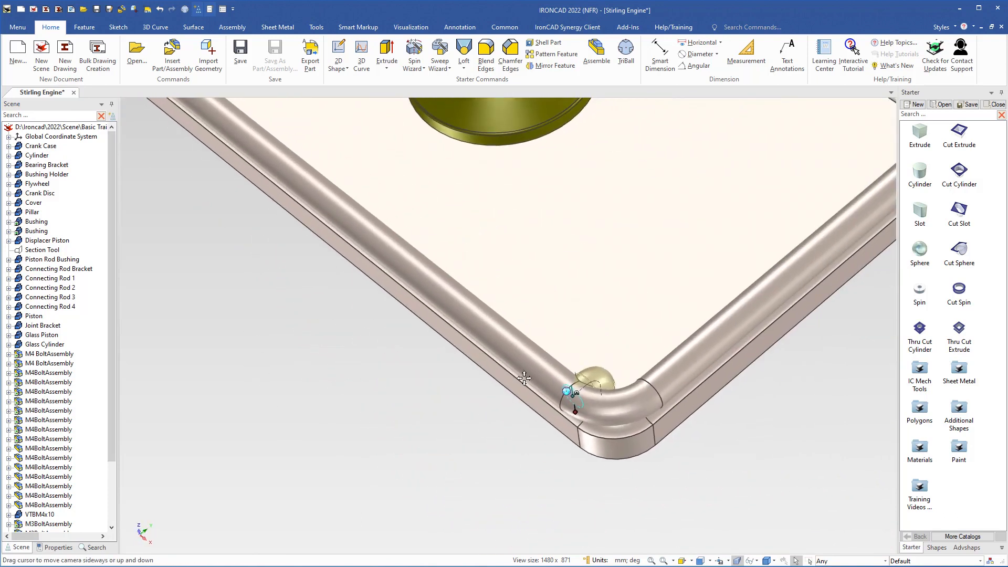
click(568, 392)
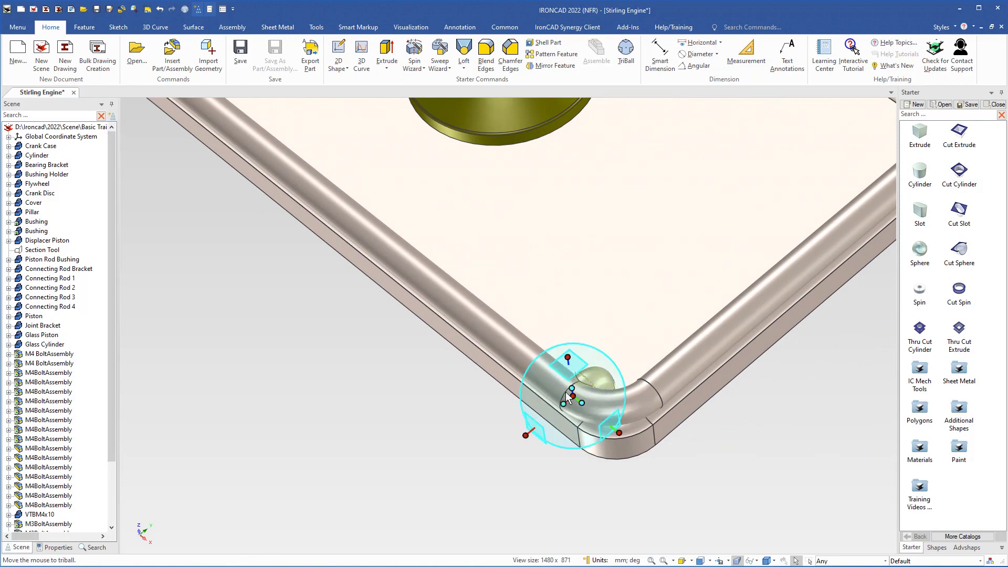
middle_drag(416, 379, 426, 367)
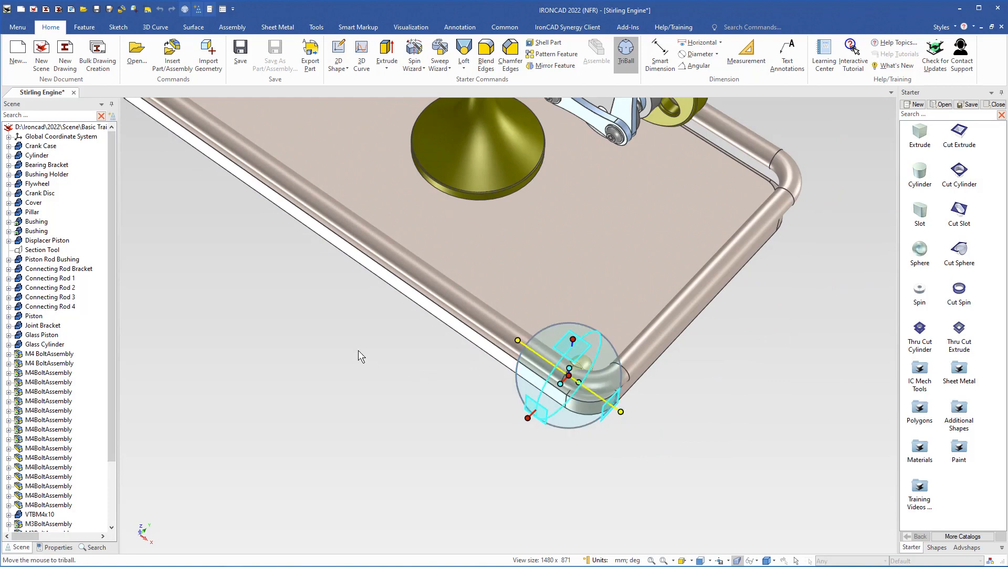
shift+middle_drag(360, 353, 547, 460)
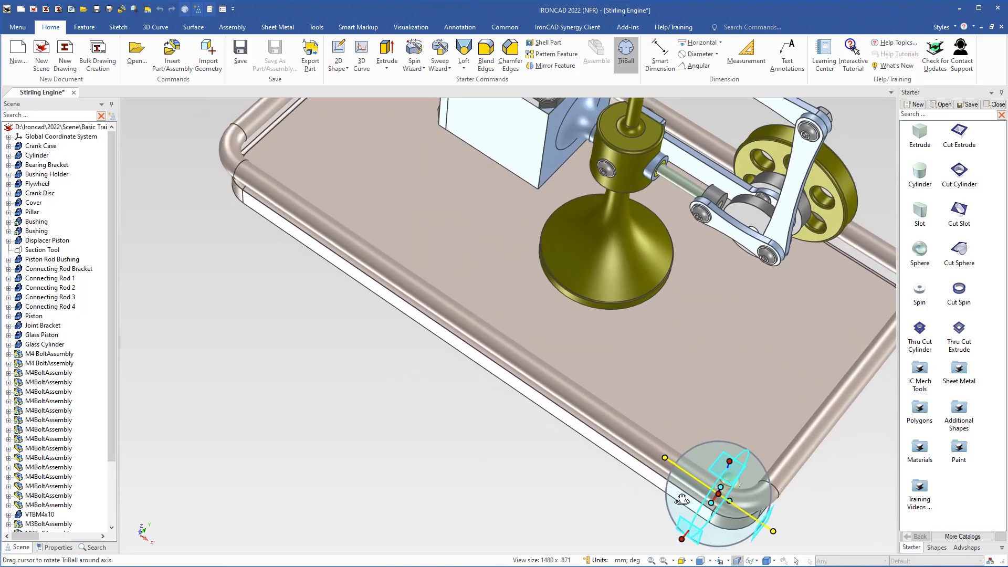
middle_drag(683, 499, 684, 446)
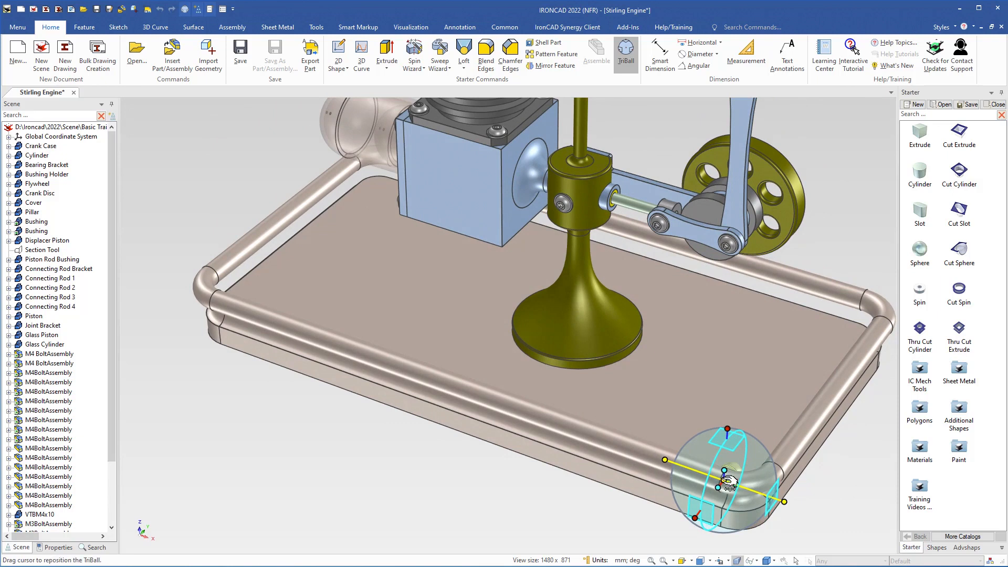
drag(729, 482, 459, 415)
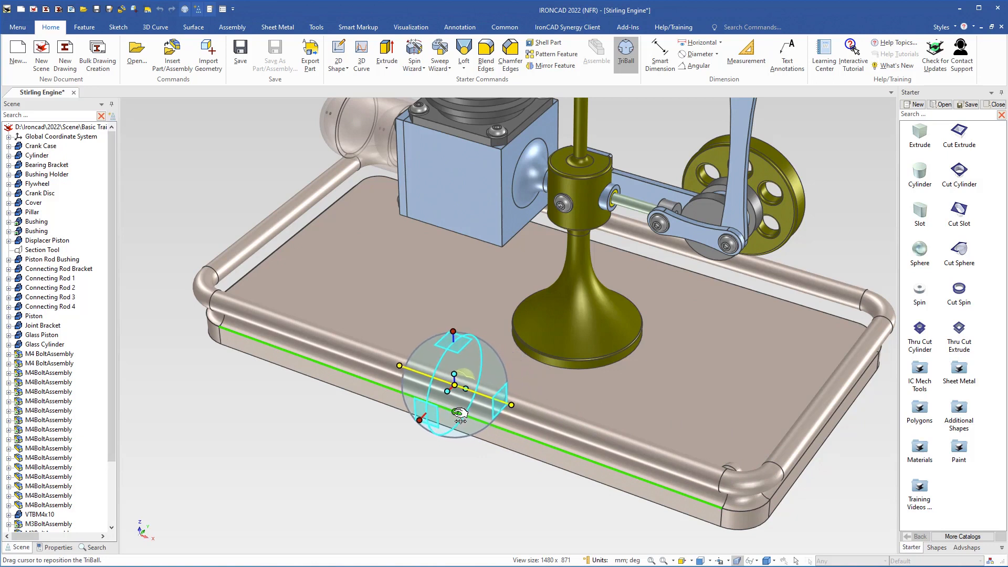
right_drag(460, 414, 456, 412)
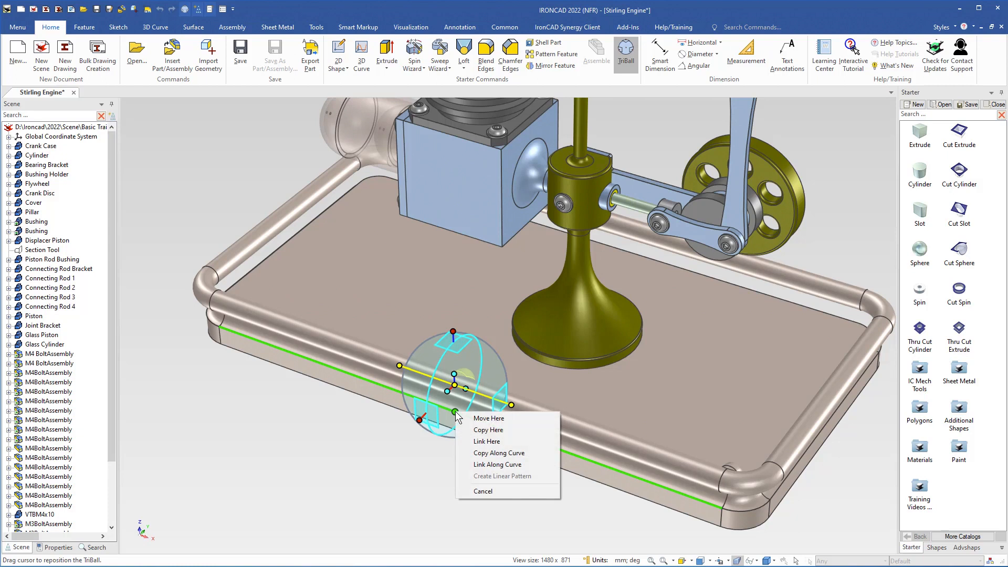
click(487, 442)
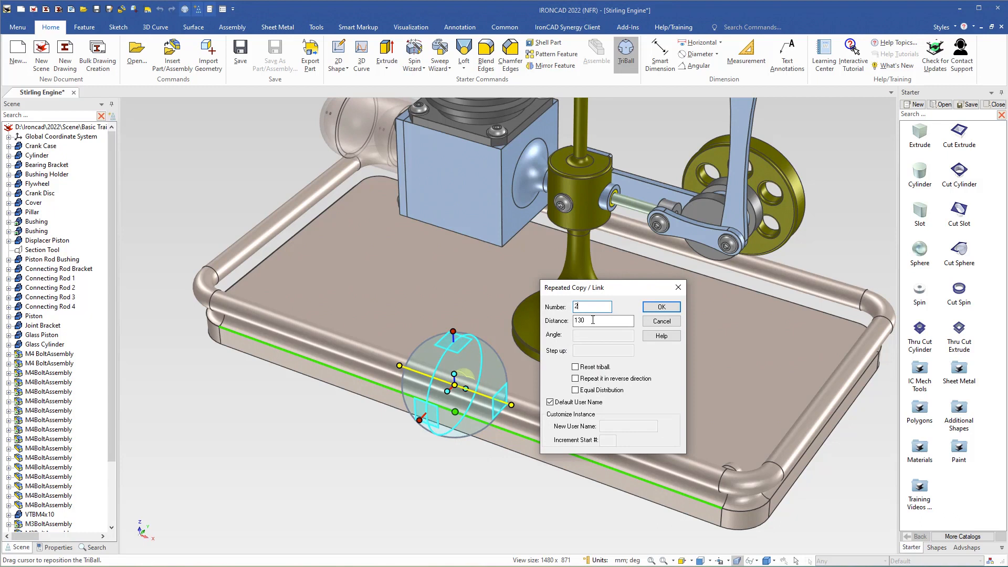
click(662, 307)
middle_drag(503, 364, 483, 404)
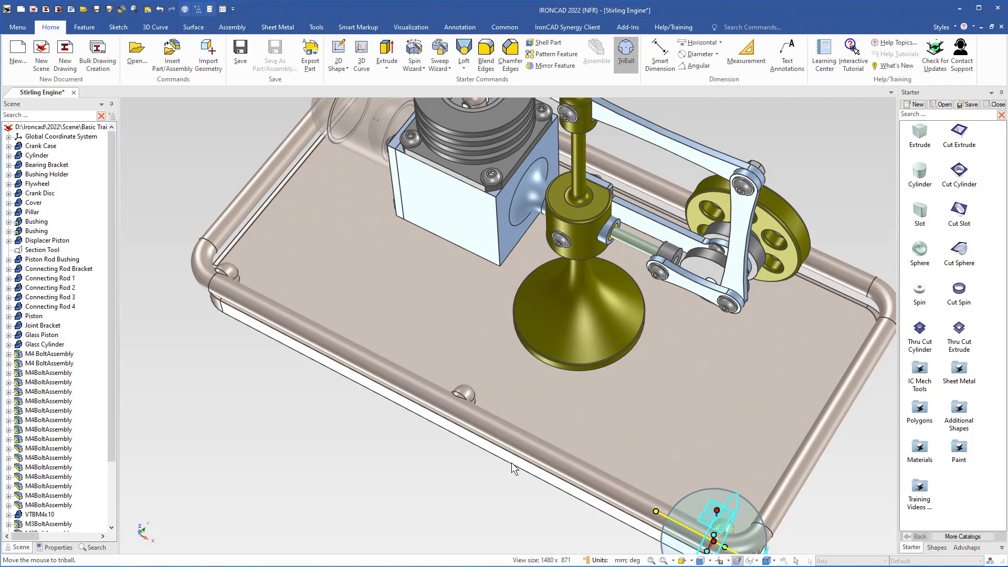
key(F10)
Select all three swept supports along the long side of the rail
middle_drag(437, 488, 679, 447)
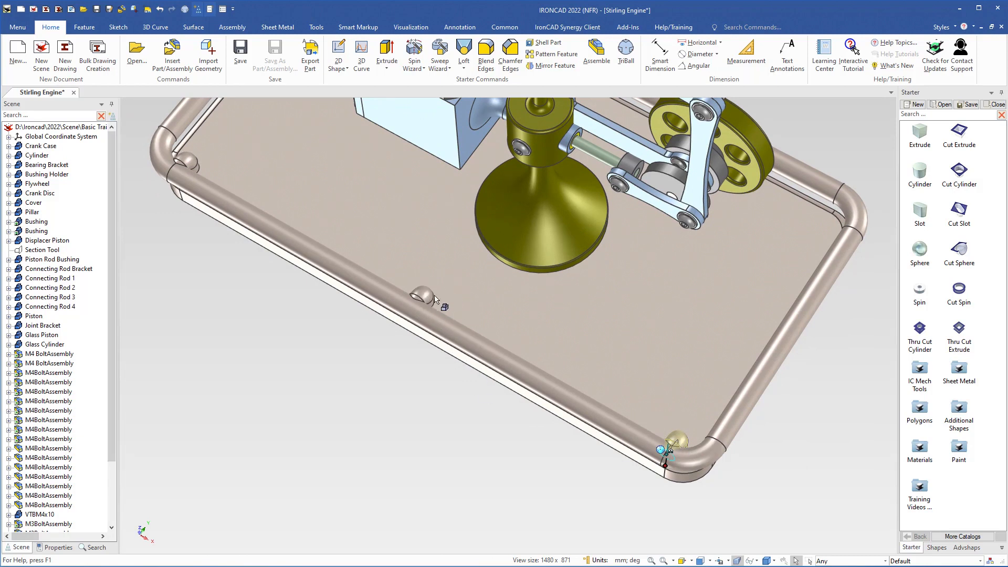
click(502, 420)
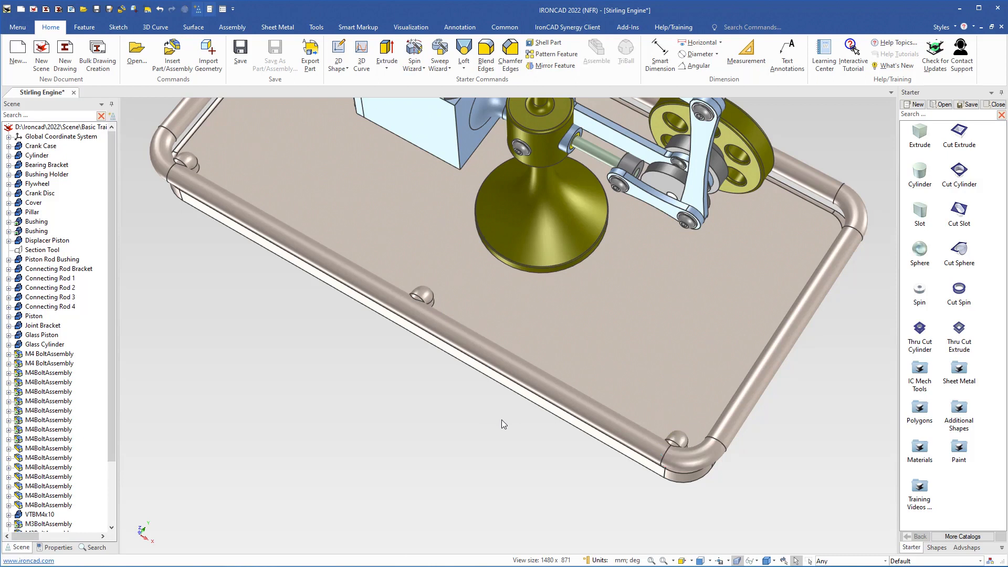
key(alt)
click(679, 442)
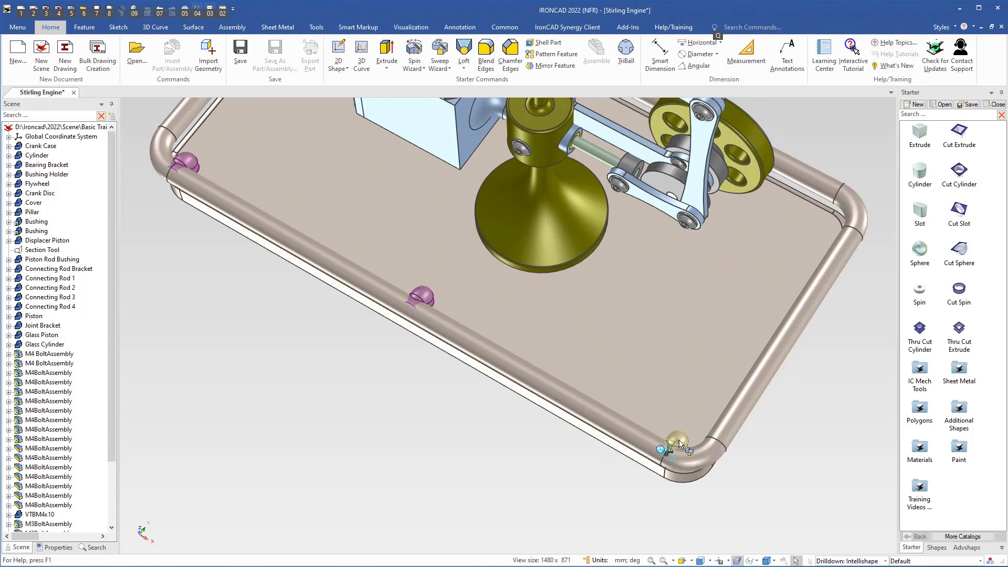
key(alt)
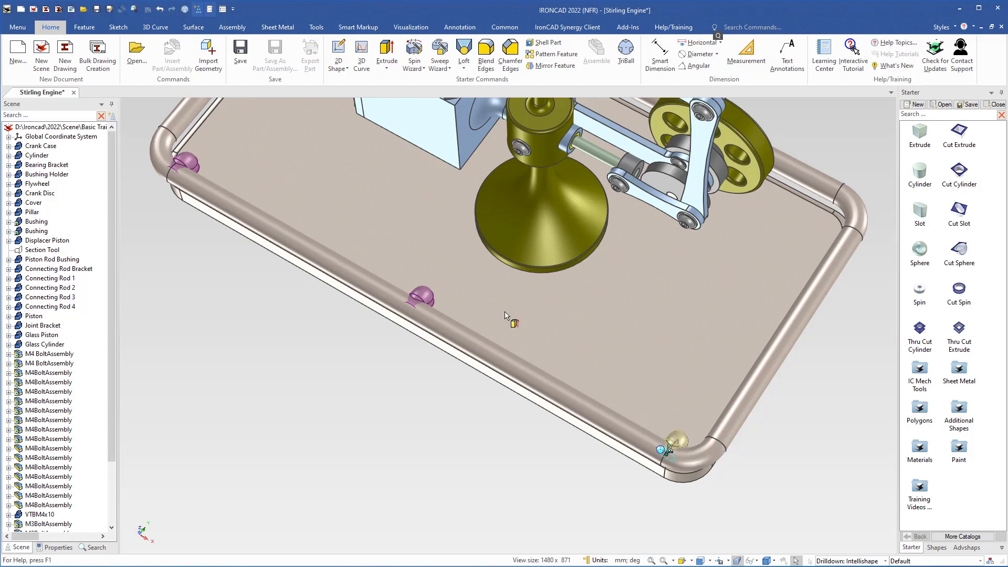
click(422, 294)
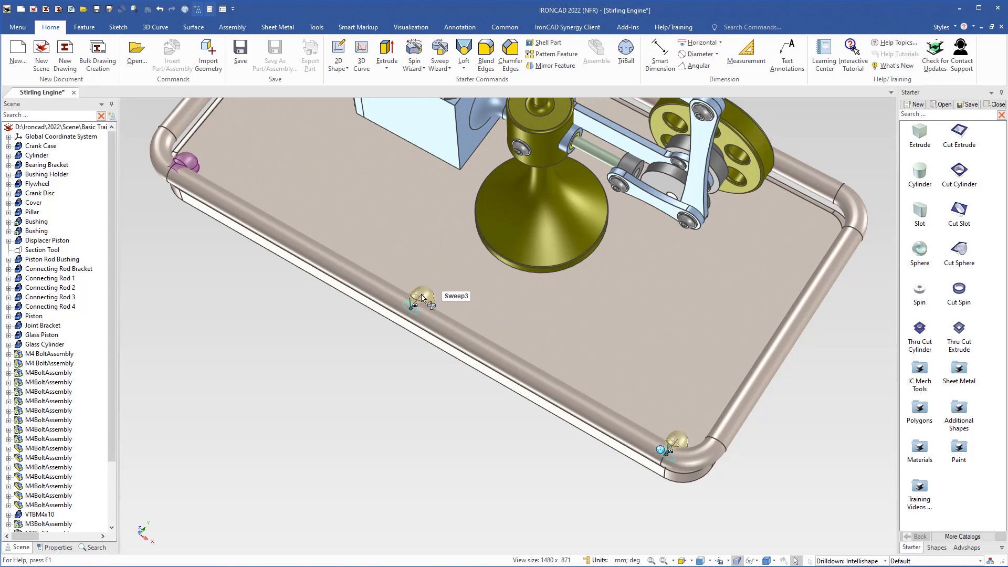
shift+click(185, 164)
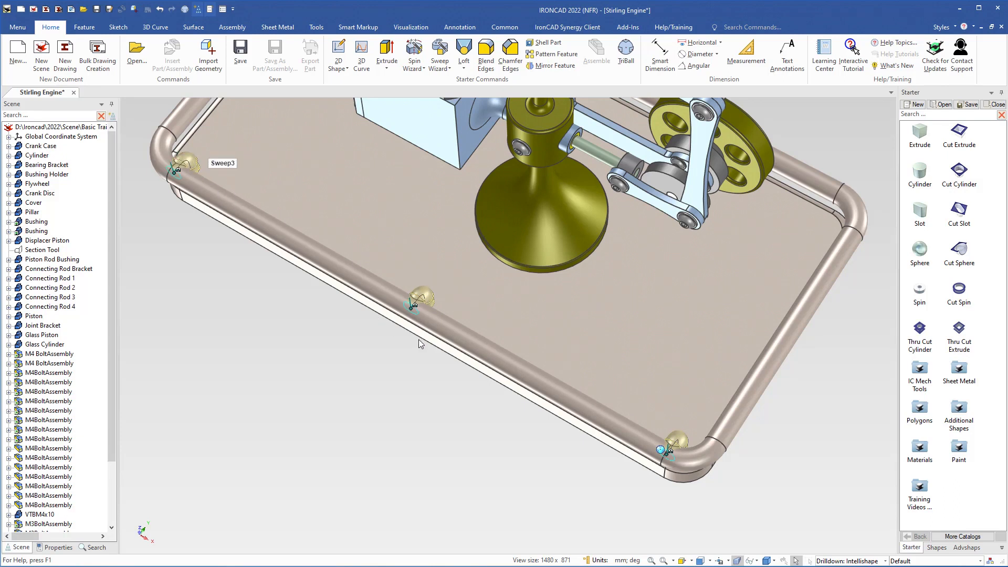
Reposition only the TriBall from the corner support to the midpoint of the base plate's short outer edge
key(F10)
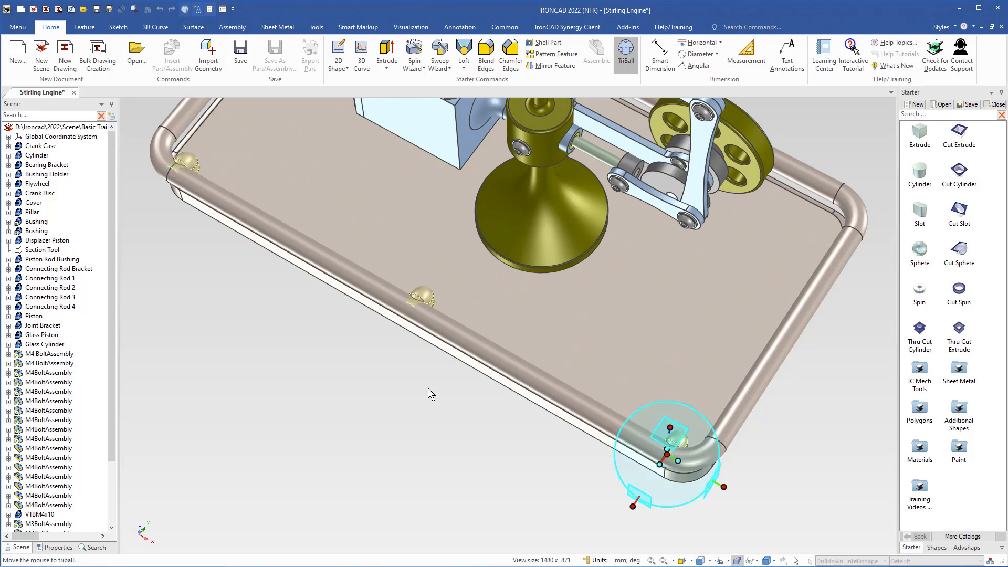
middle_drag(430, 394, 686, 374)
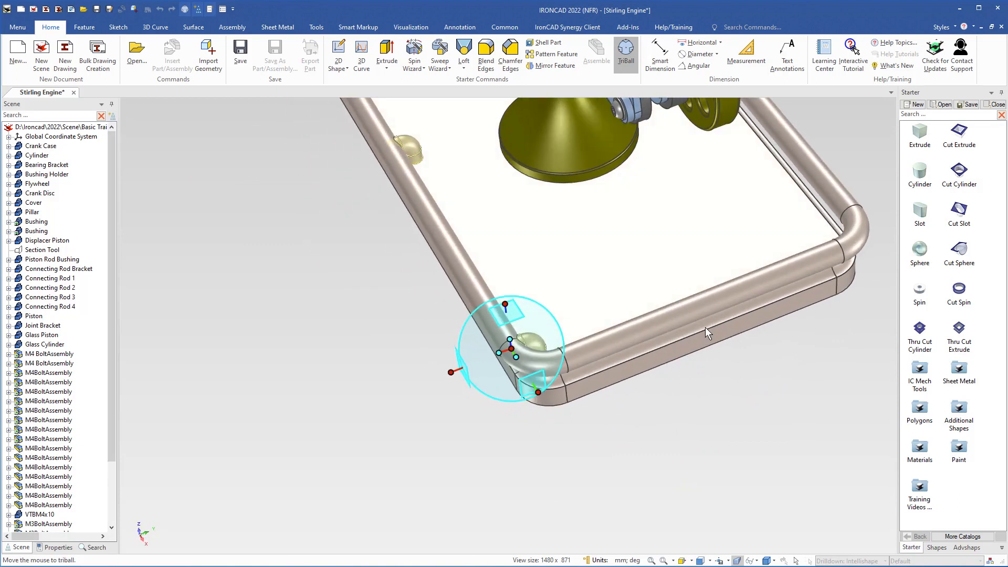
key(space)
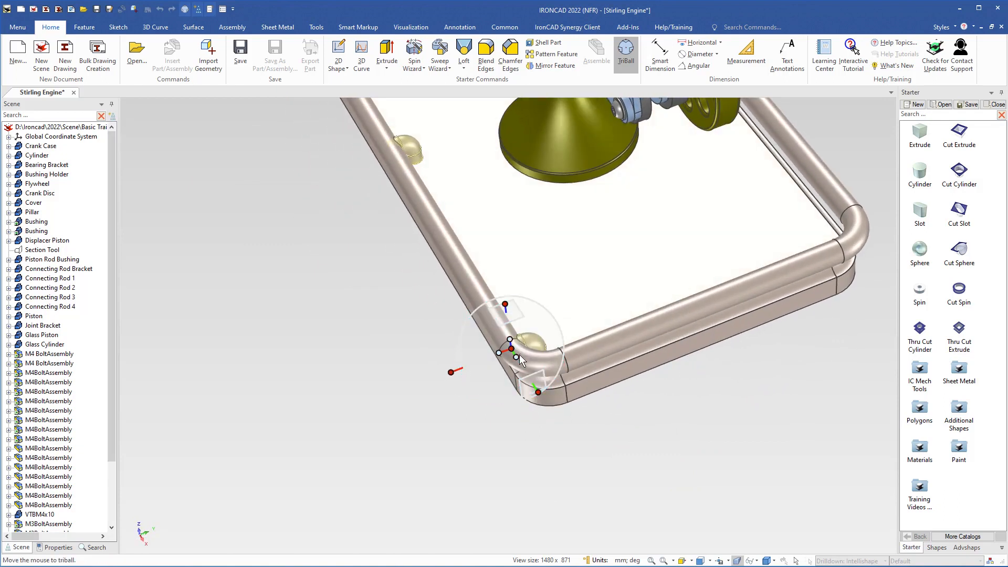
right_click(516, 351)
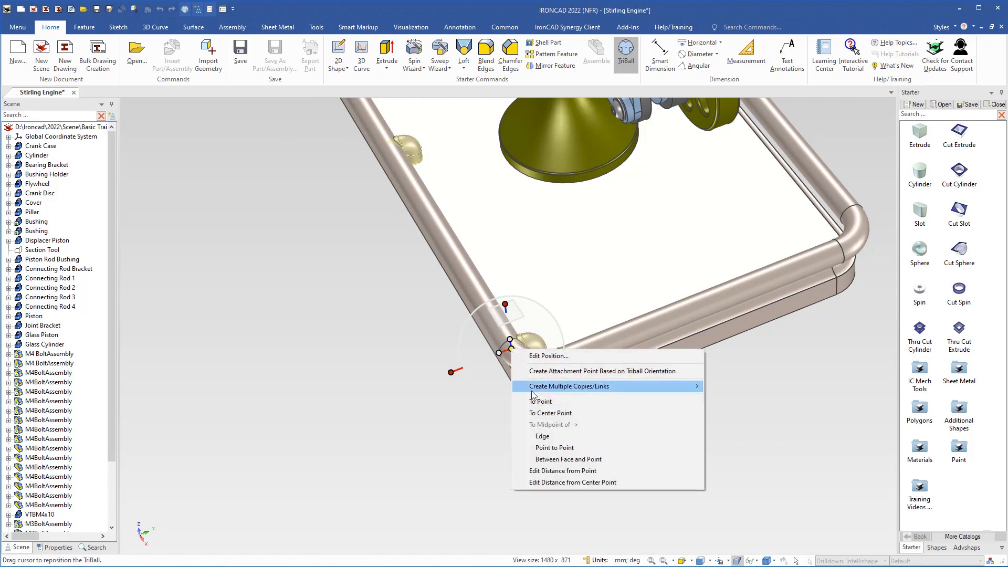
click(542, 435)
click(655, 354)
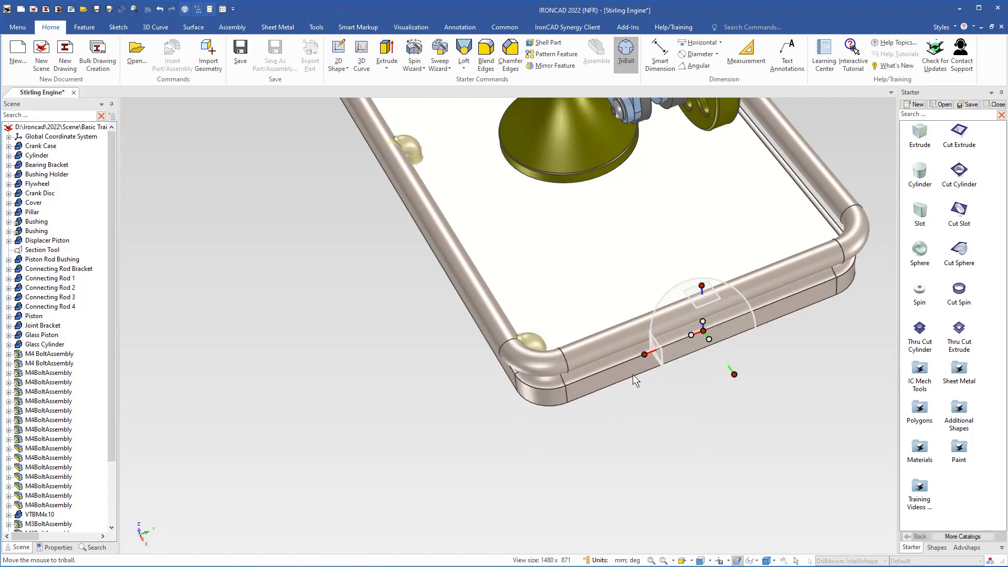
key(space)
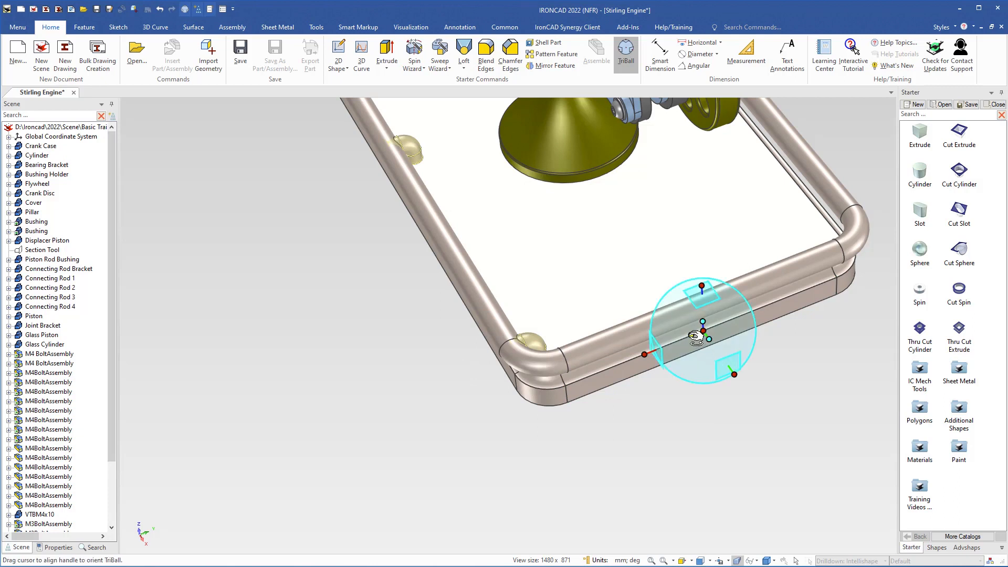
Mirror the three selected supports as links to the opposite long side of the rail with the TriBall
right_click(693, 336)
mouse_move(715, 485)
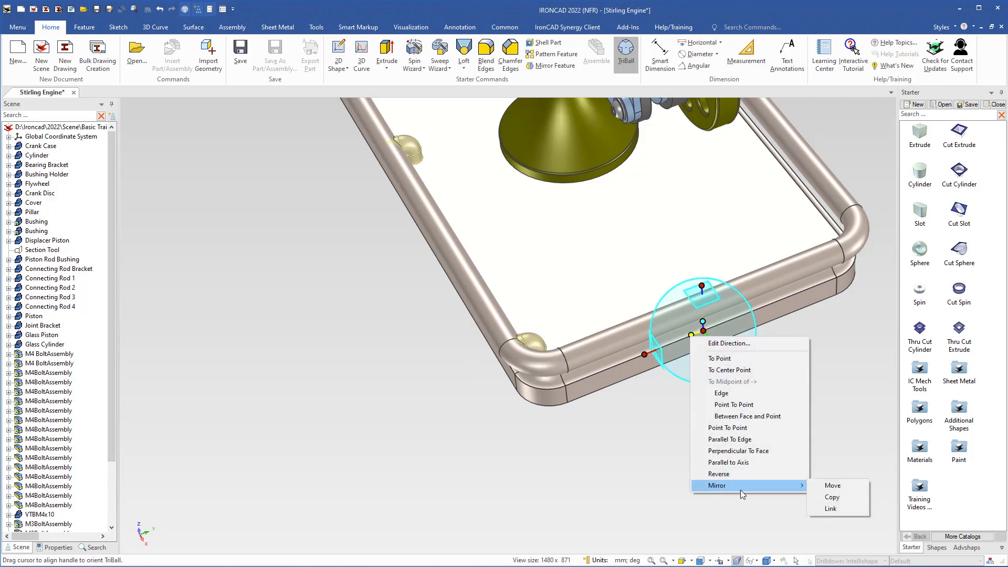
click(821, 511)
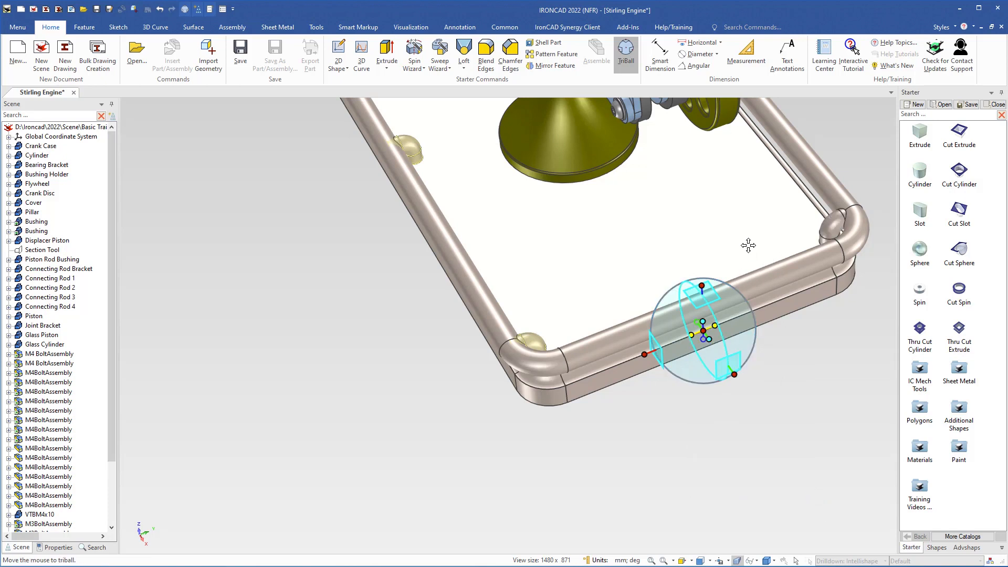
middle_drag(748, 246, 672, 347)
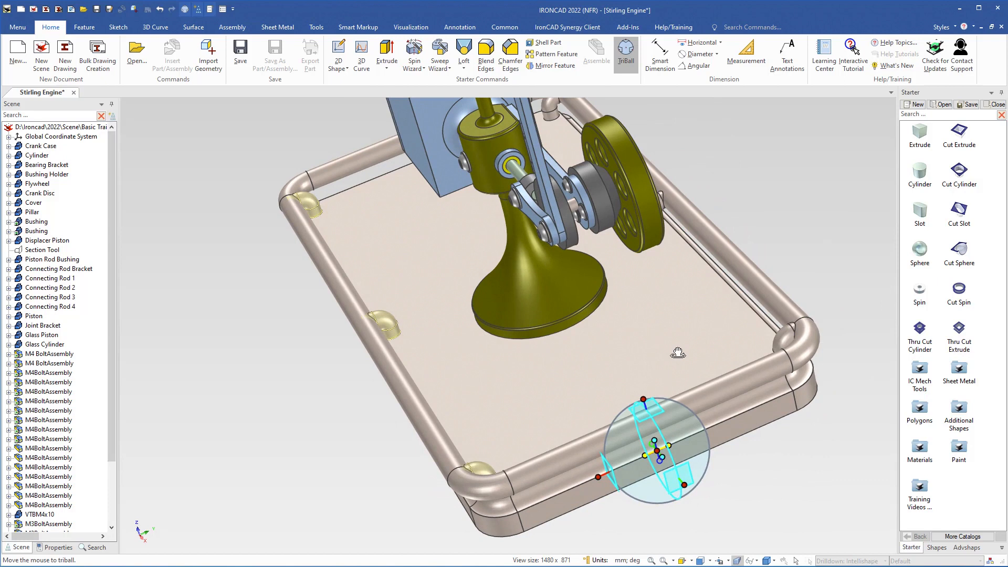
key(F10)
click(368, 377)
Start a constant edge blend with radius 1 mm and pick the edge where the first corner support meets the rail
scroll(466, 477, up, 3)
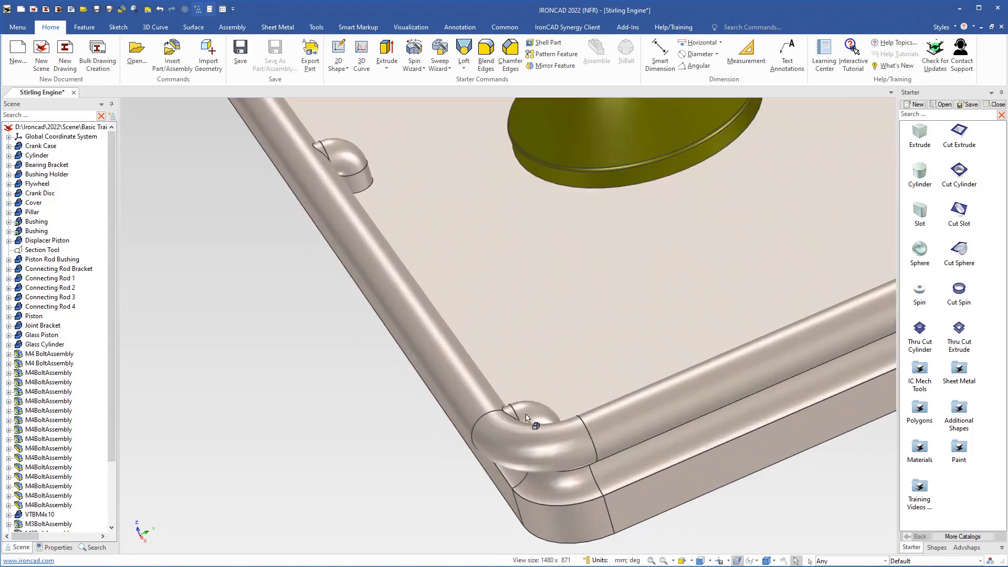
scroll(527, 417, up, 5)
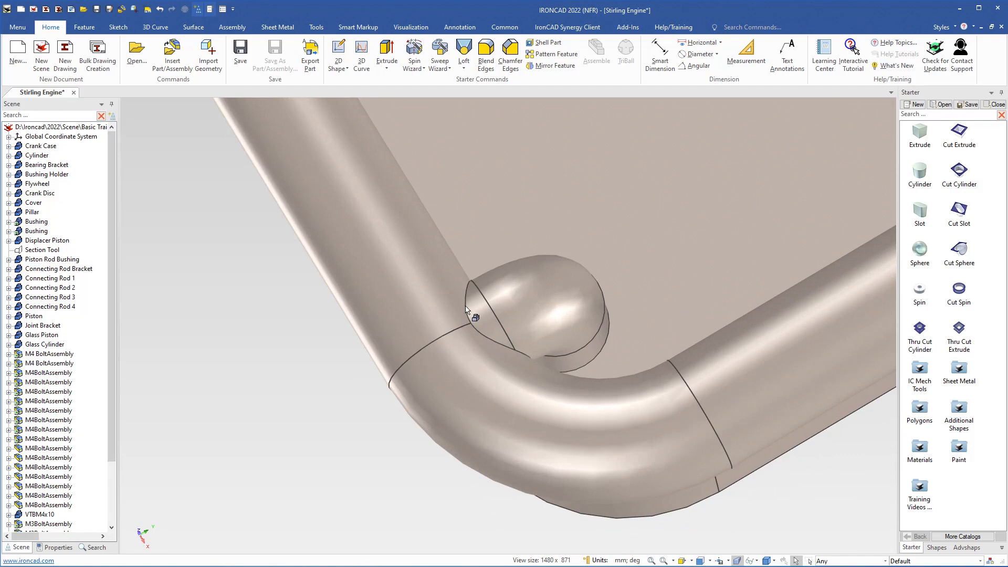
middle_drag(466, 310, 468, 342)
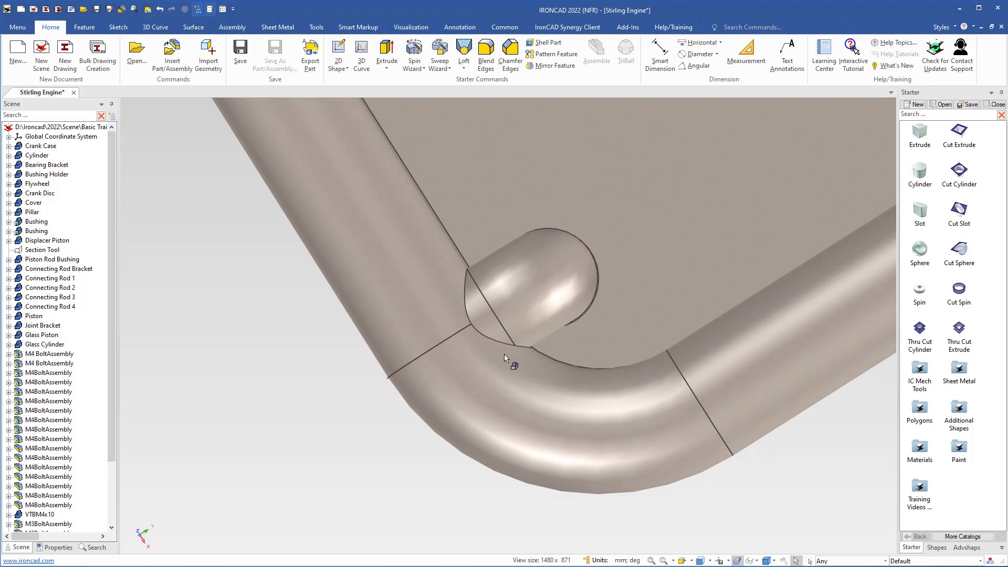
click(514, 319)
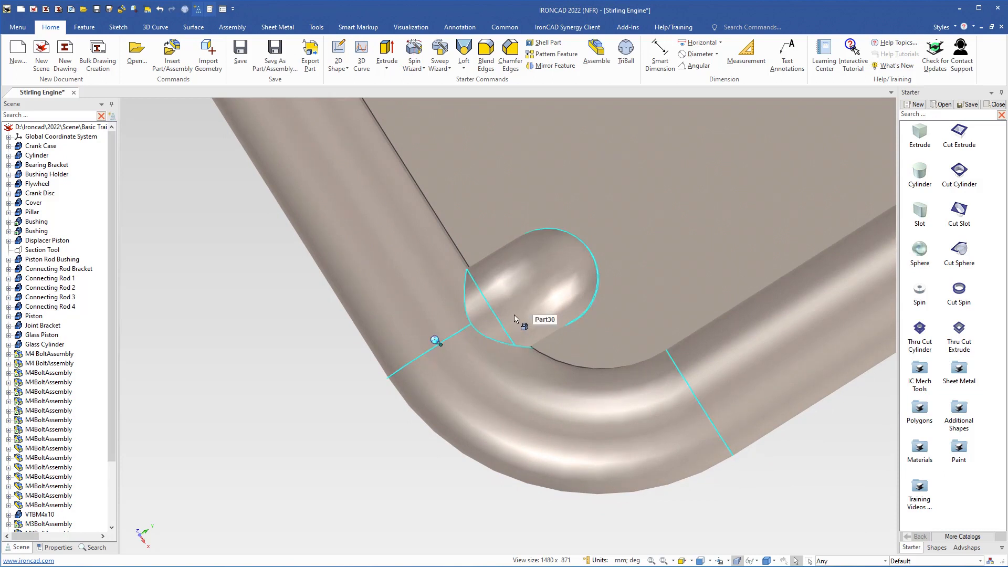
key(s)
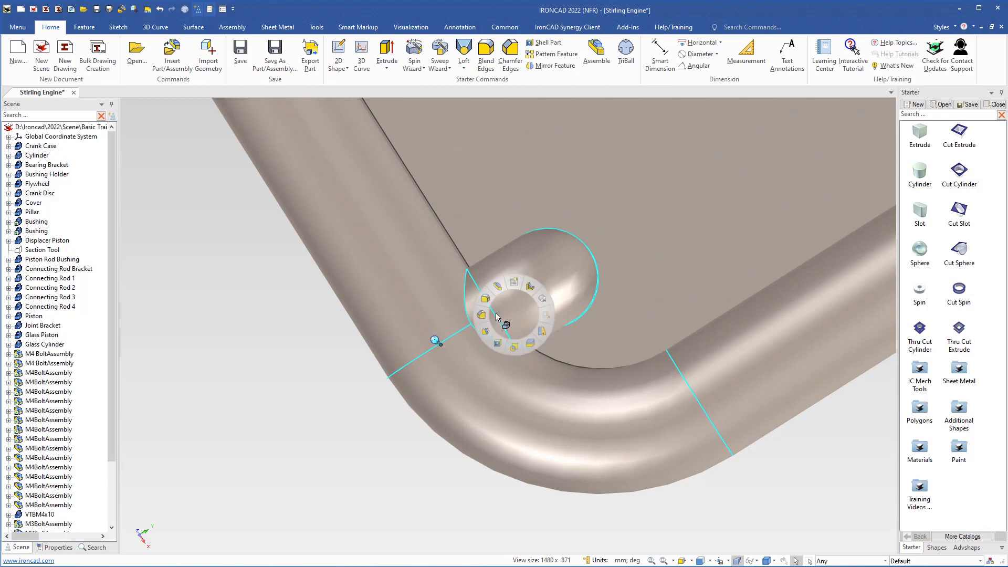
click(484, 297)
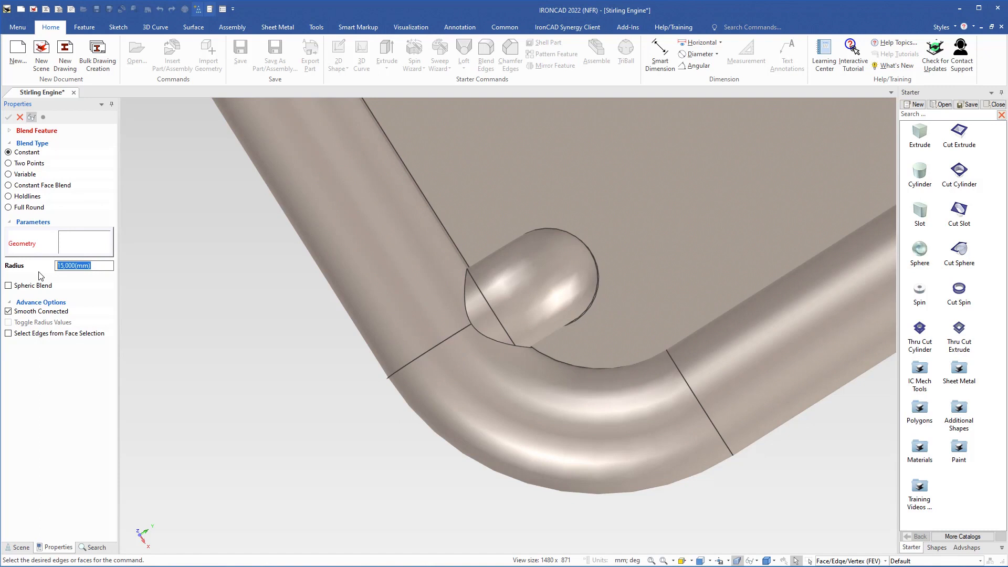
text(1)
click(495, 343)
Add the rail junction edges of the middle and far-corner supports on the same long side to the blend
scroll(380, 192, down, 3)
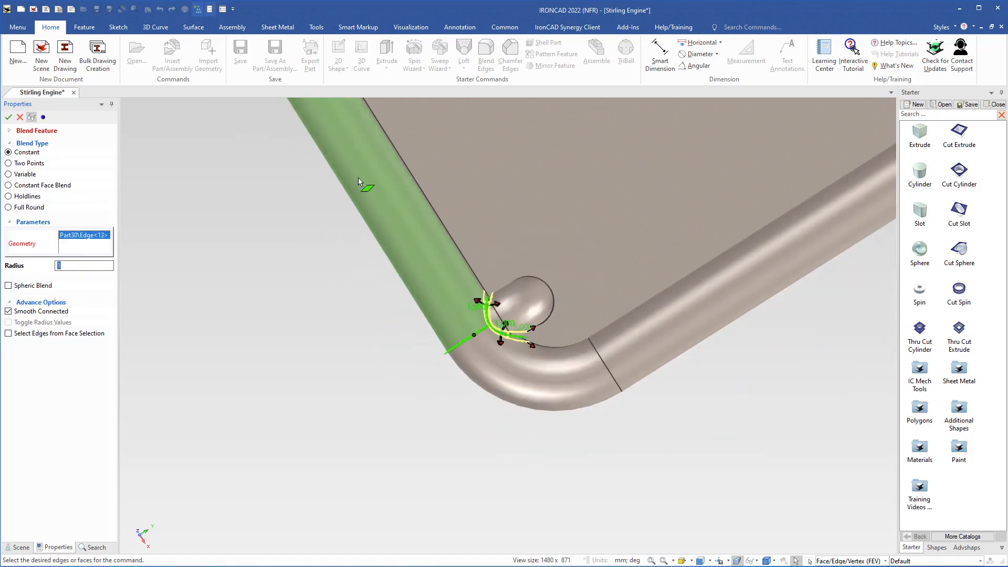
shift+middle_drag(364, 183, 541, 468)
shift+middle_drag(350, 162, 525, 487)
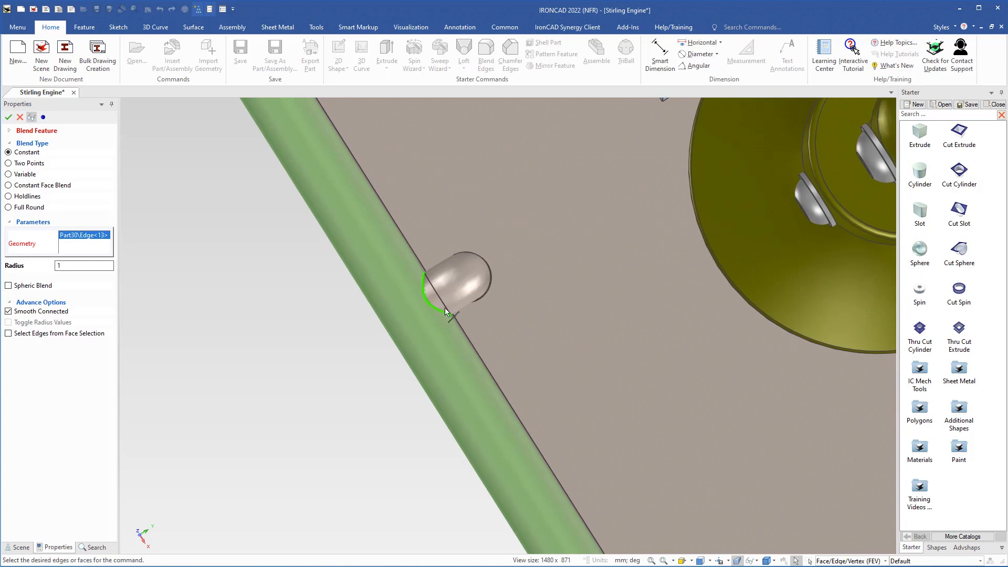
click(435, 311)
shift+middle_drag(427, 288, 510, 454)
shift+middle_drag(355, 164, 503, 387)
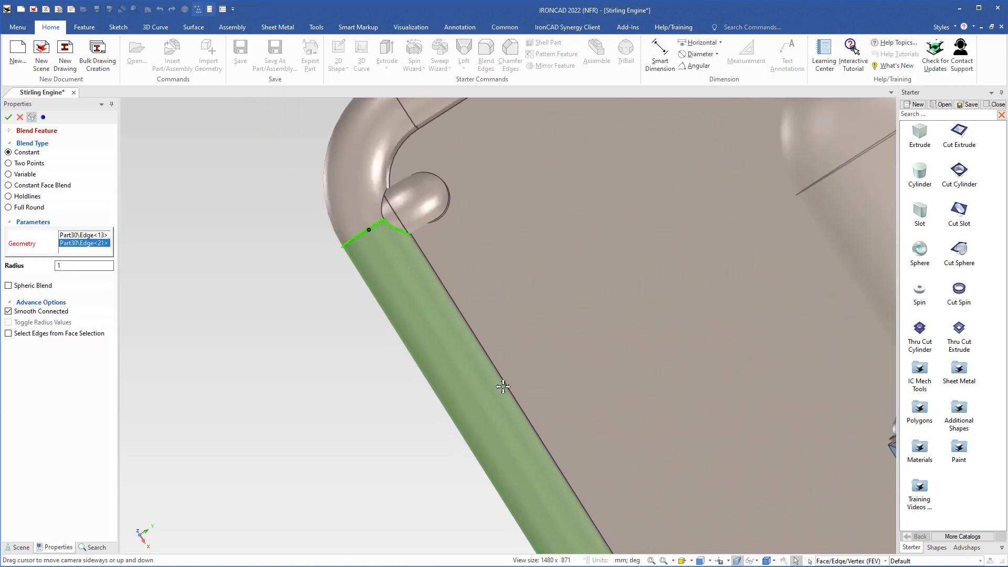
click(405, 237)
Add the junction edges of the far-corner and middle supports on the opposite long side to the blend
scroll(523, 245, down, 2)
scroll(522, 243, down, 2)
shift+middle_drag(723, 192, 510, 354)
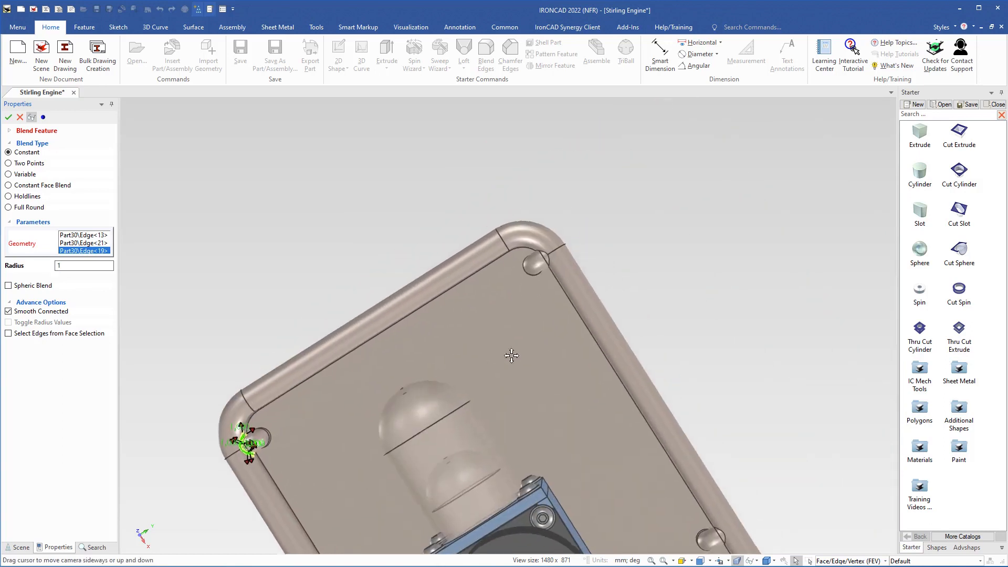
scroll(552, 254, up, 5)
scroll(525, 305, up, 1)
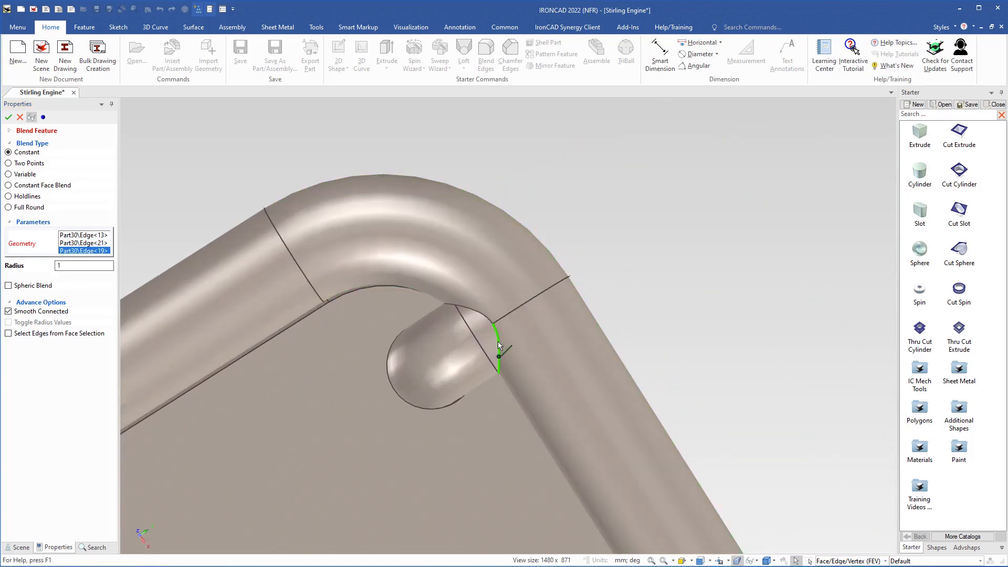
click(499, 337)
scroll(534, 365, down, 4)
shift+middle_drag(570, 420, 375, 152)
shift+middle_drag(576, 510, 491, 318)
scroll(531, 332, up, 3)
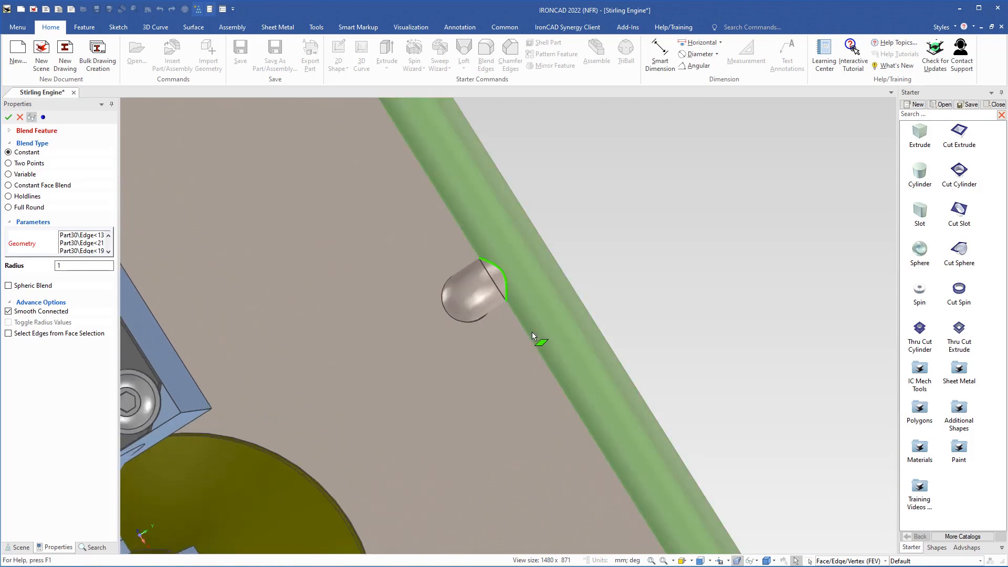
click(502, 287)
Add the last corner support's junction edge and apply the 1 mm blend to all six supports
shift+middle_drag(578, 434, 446, 175)
shift+middle_drag(604, 452, 493, 304)
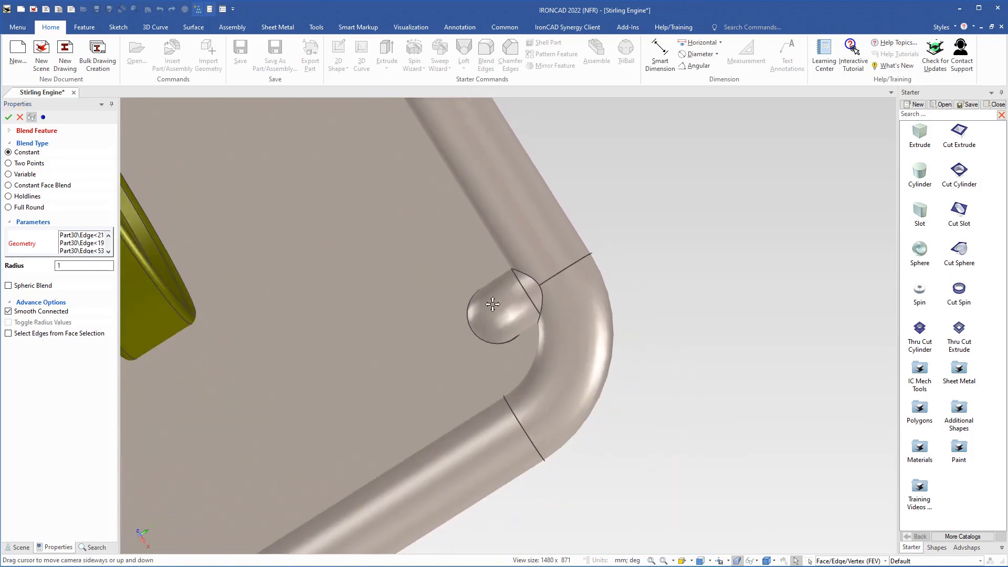
click(541, 307)
scroll(472, 335, down, 4)
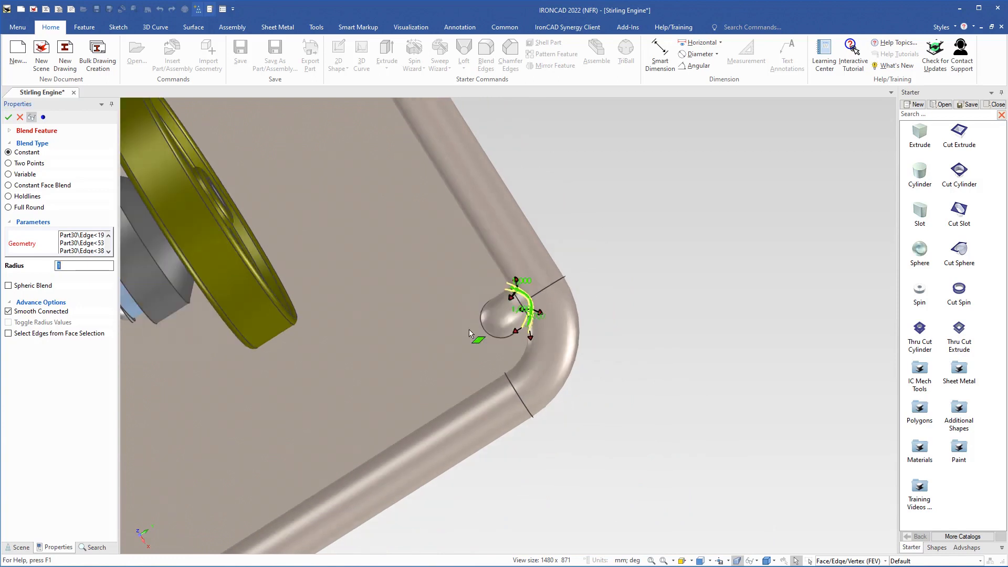
middle_drag(435, 348, 635, 430)
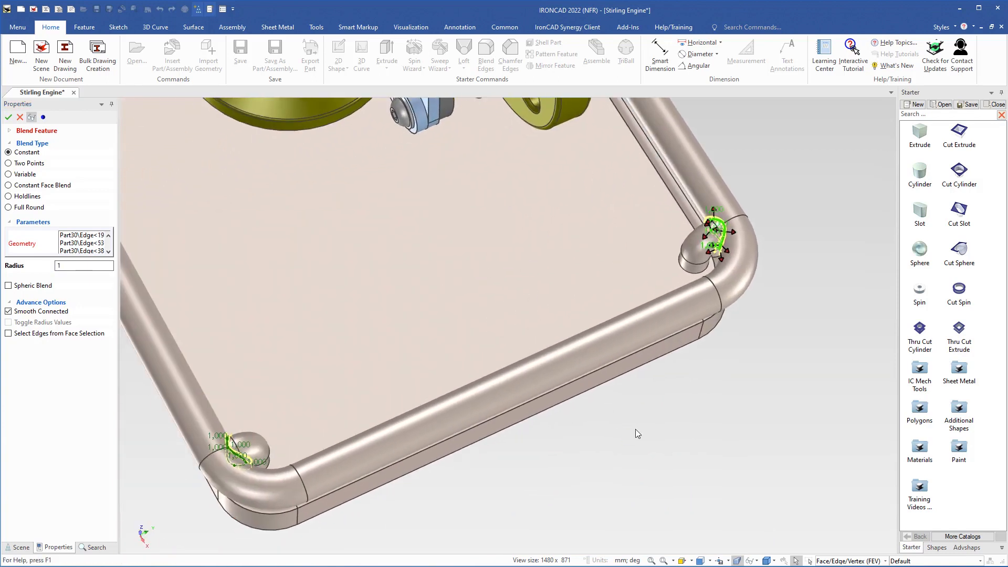
right_click(663, 408)
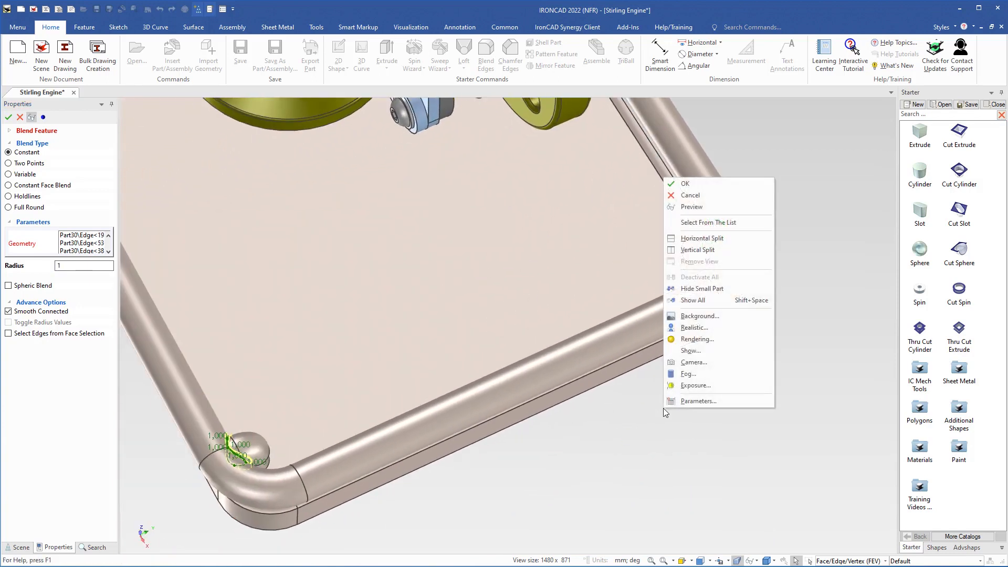
click(686, 184)
Name the base plate part Platform in its properties
scroll(439, 333, down, 3)
middle_drag(439, 333, 471, 200)
middle_drag(256, 231, 464, 381)
middle_drag(394, 194, 367, 238)
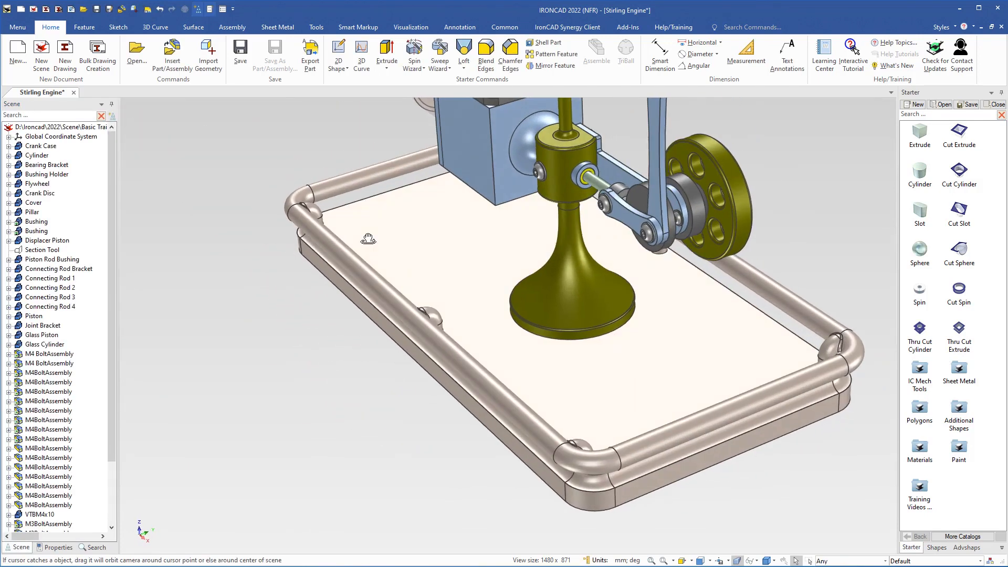
click(484, 284)
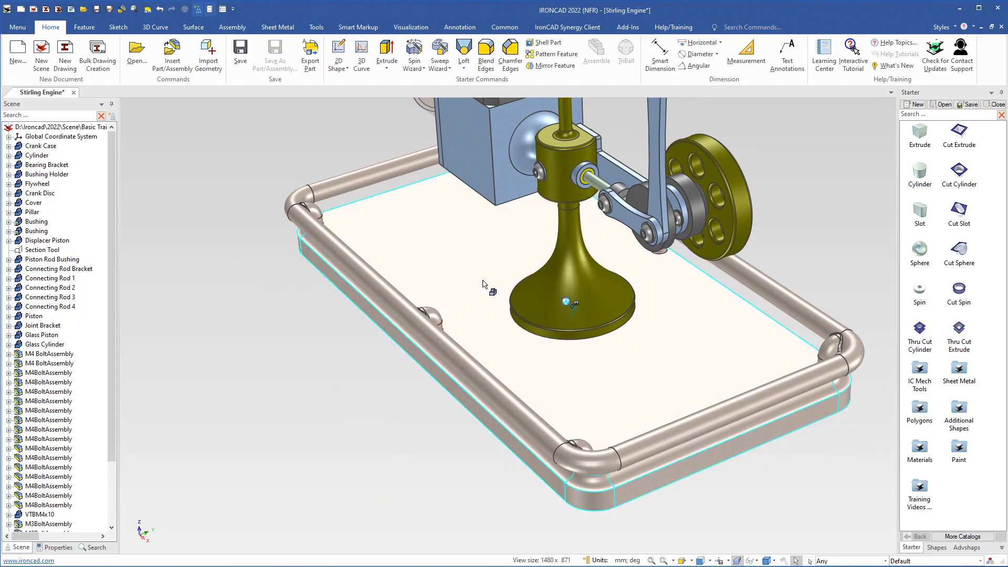
click(55, 547)
click(93, 193)
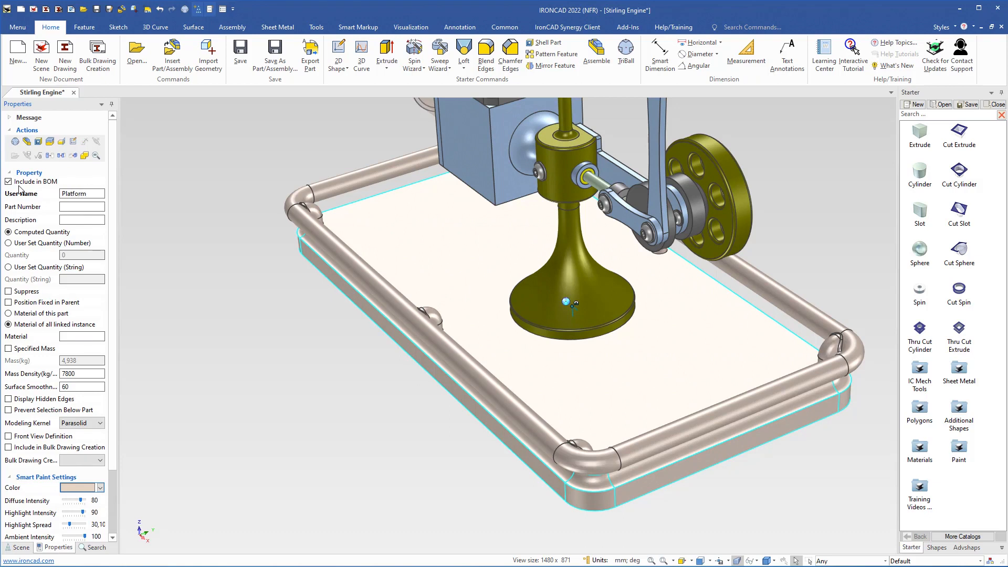
key(Return)
Copy the name Platform into the base plate's description and set its part number to 119
key(ctrl+c)
click(74, 220)
key(ctrl+v)
click(74, 205)
text(119)
key(Return)
Name the raised rail part Railing in its properties and copy that name into its description
click(361, 269)
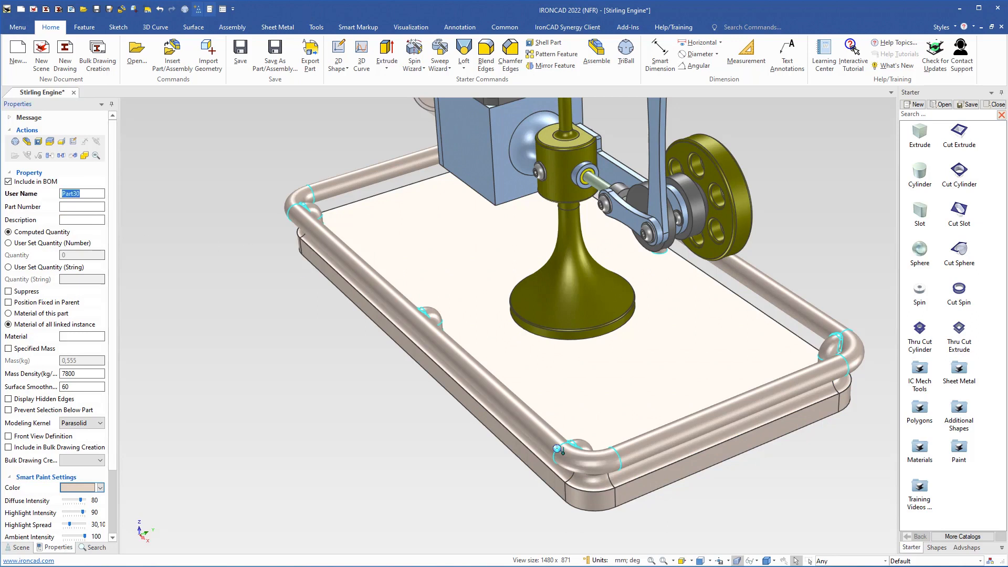
text(Railing)
key(Return)
key(ctrl+c)
click(78, 218)
key(ctrl+v)
Set the railing's part number to 120
click(66, 207)
text(12)
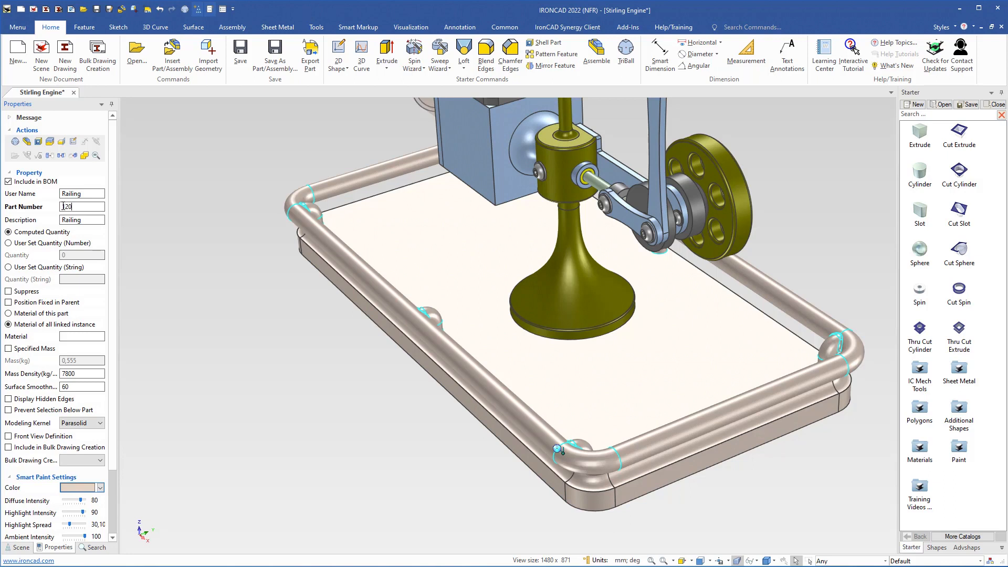
double_click(63, 206)
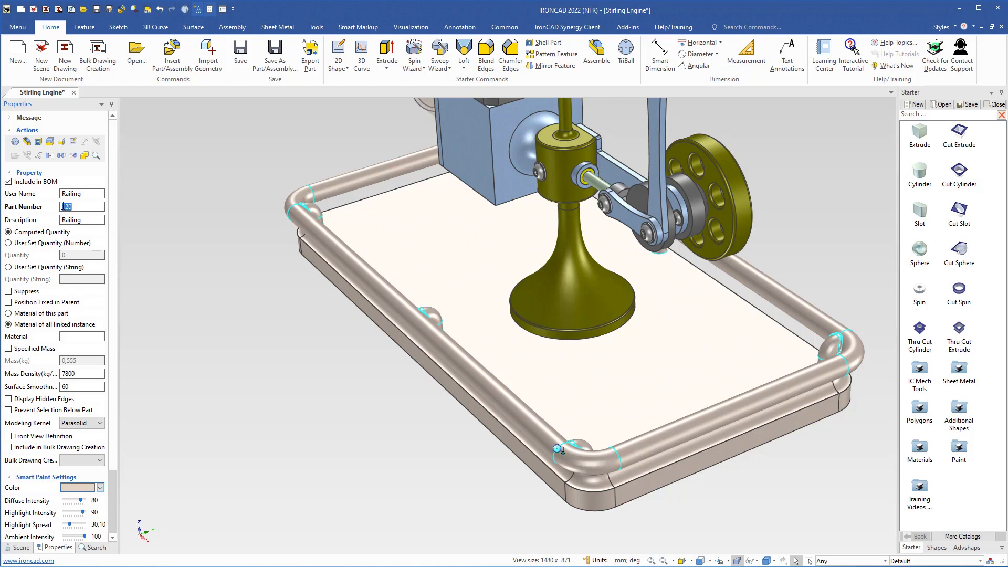
Change the railing's smart paint color to white, deselect the part, and display the scene's part structure
click(81, 488)
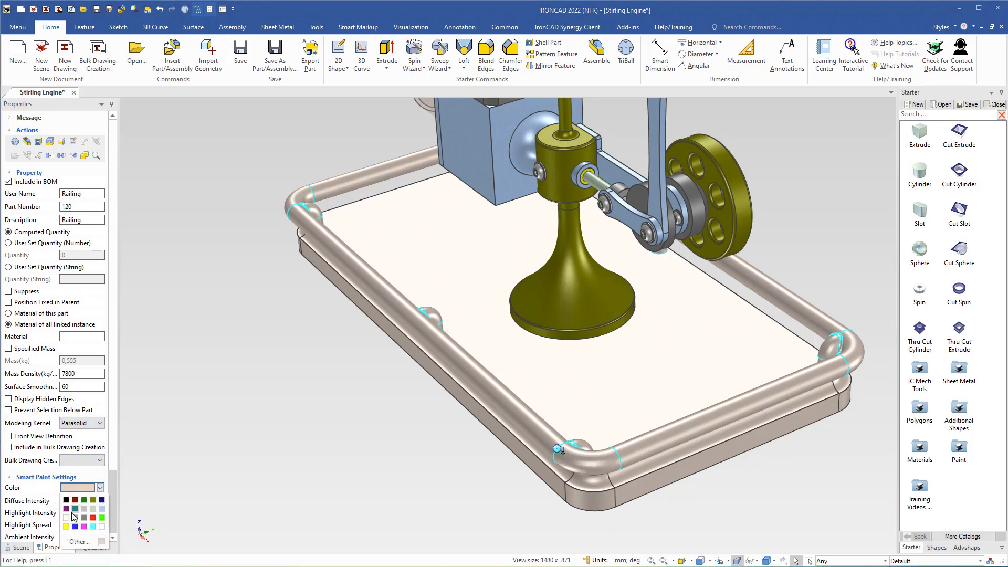
click(102, 527)
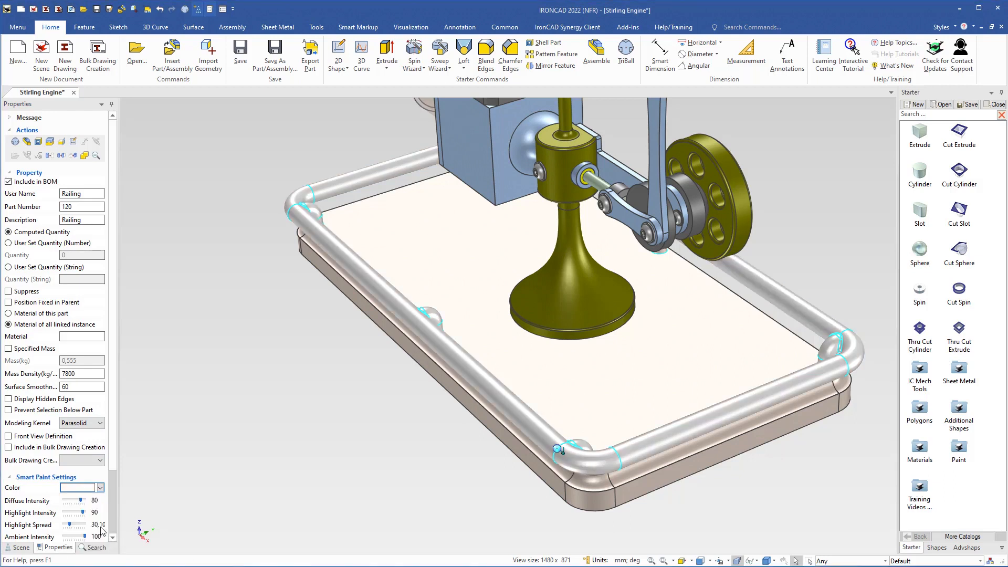
click(277, 334)
middle_drag(385, 348, 429, 344)
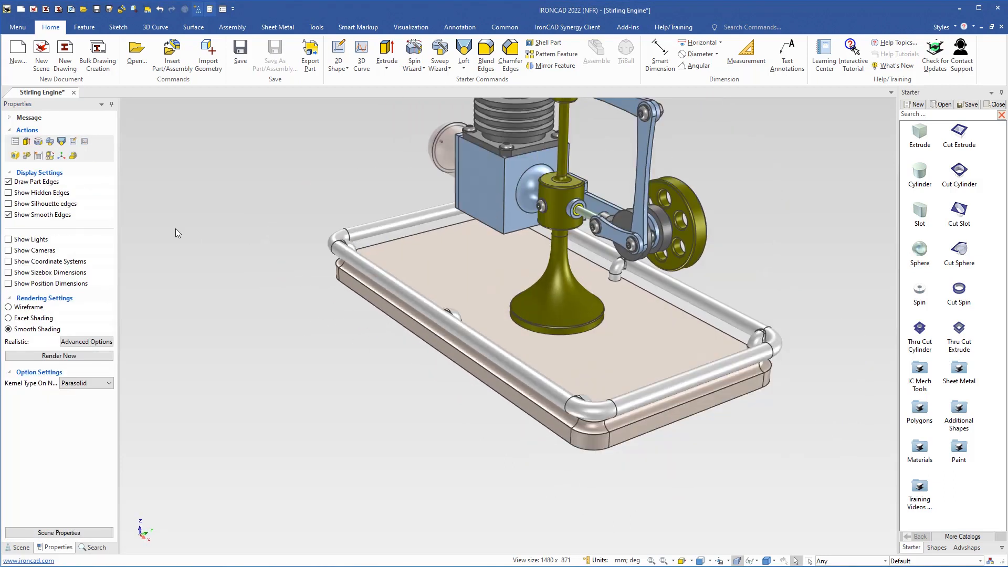
click(20, 547)
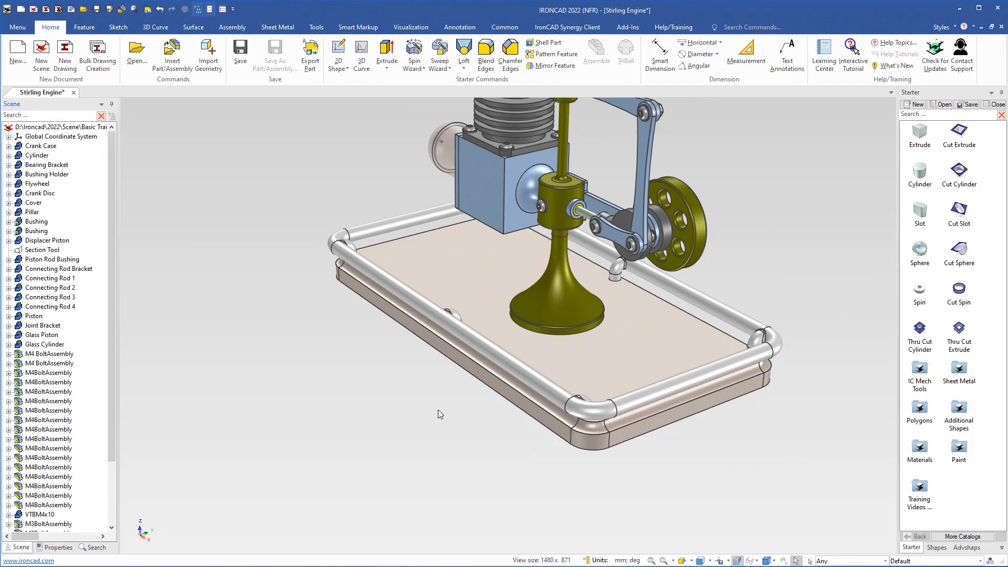